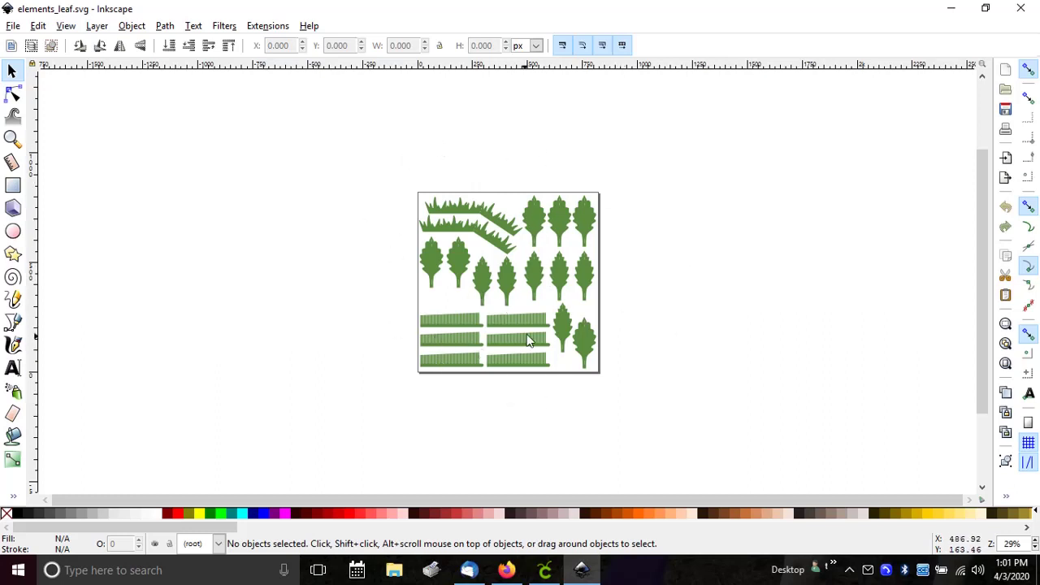
Give the grouped leaf, grass and fence artwork a black stroke and ungroup it into separate paths.
click(507, 281)
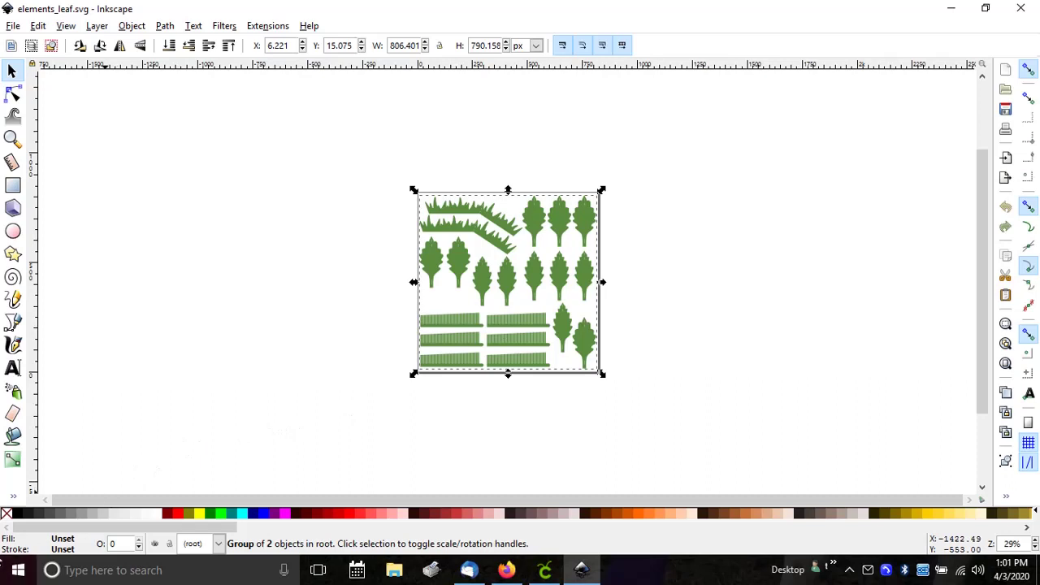
right_click(61, 549)
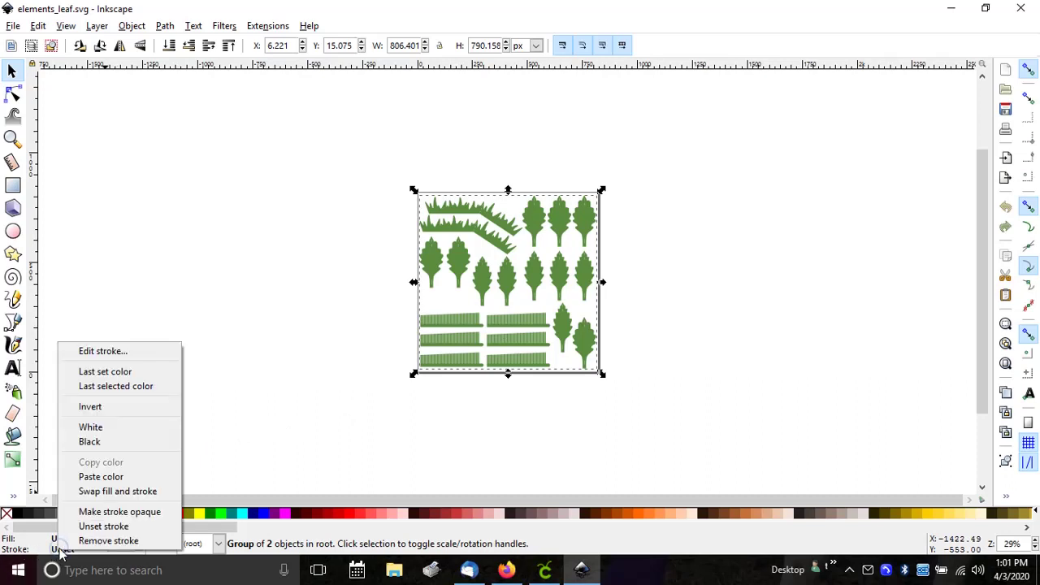
click(89, 442)
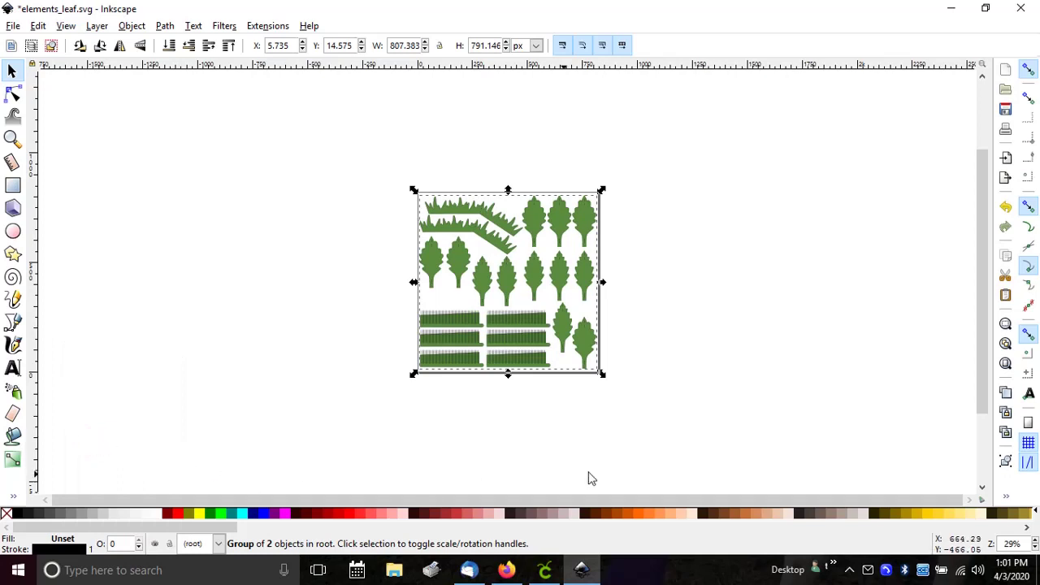
right_click(499, 324)
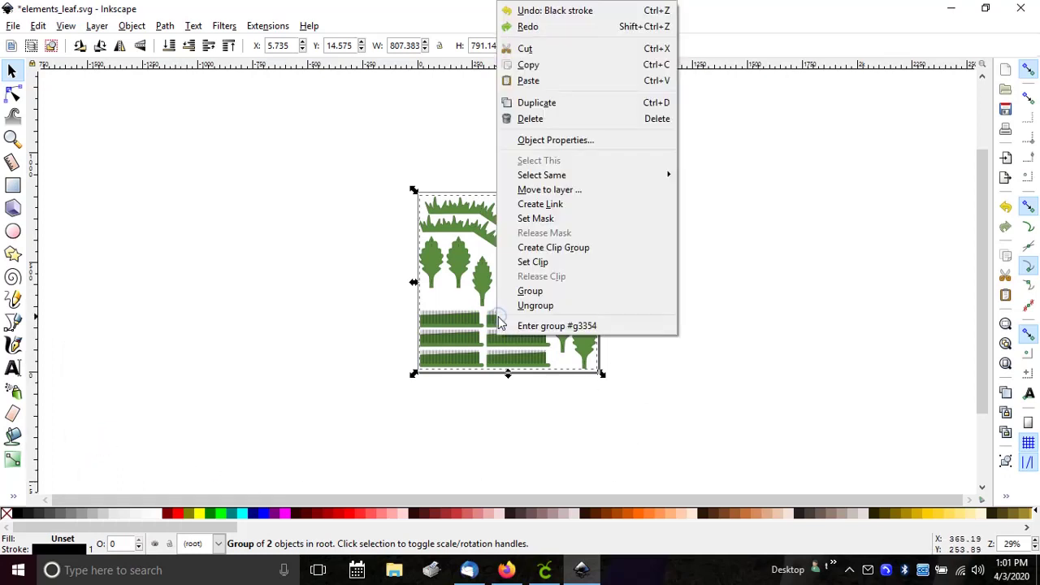
click(529, 307)
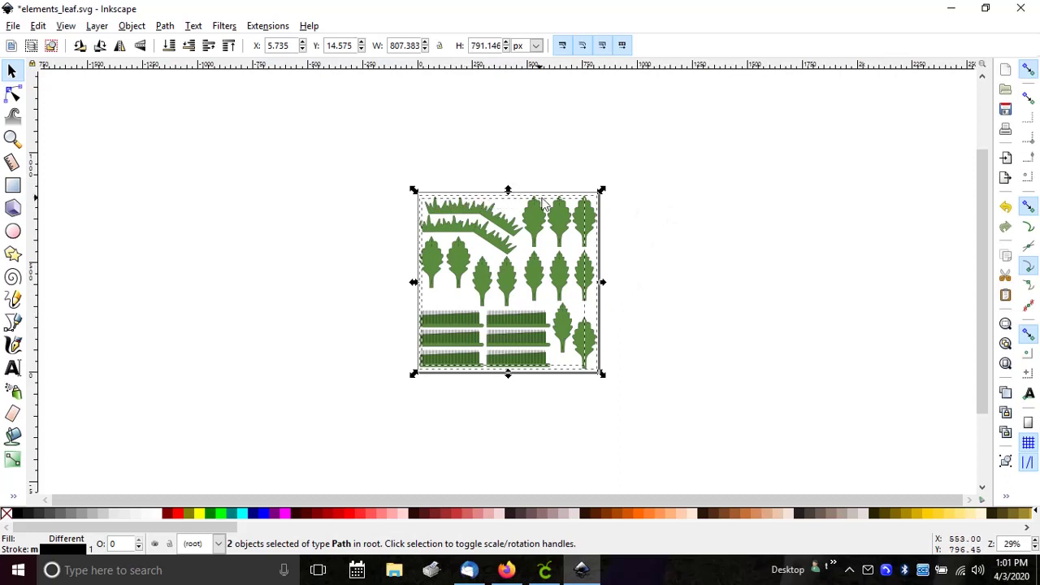
click(310, 189)
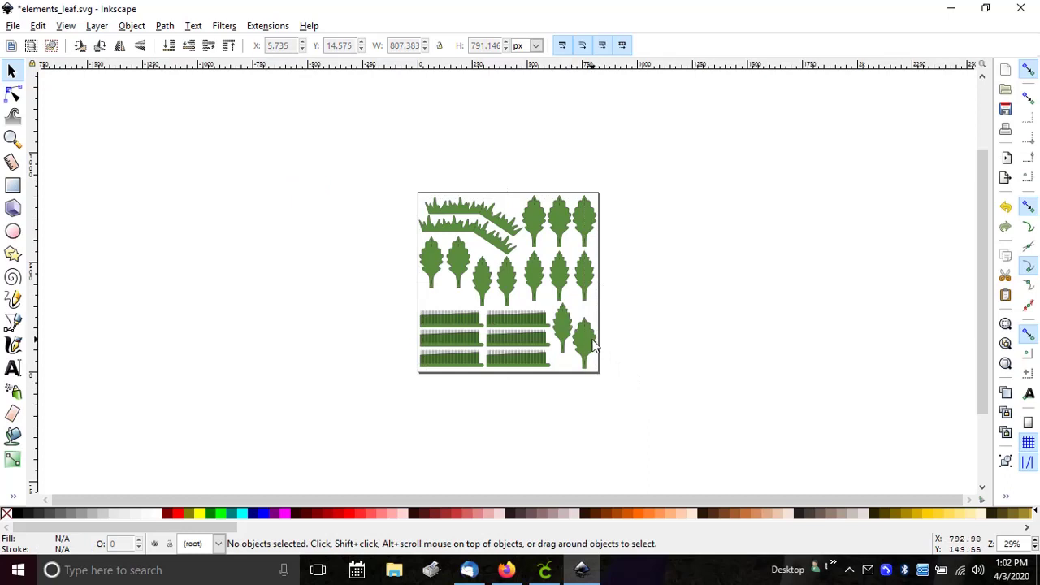
click(594, 344)
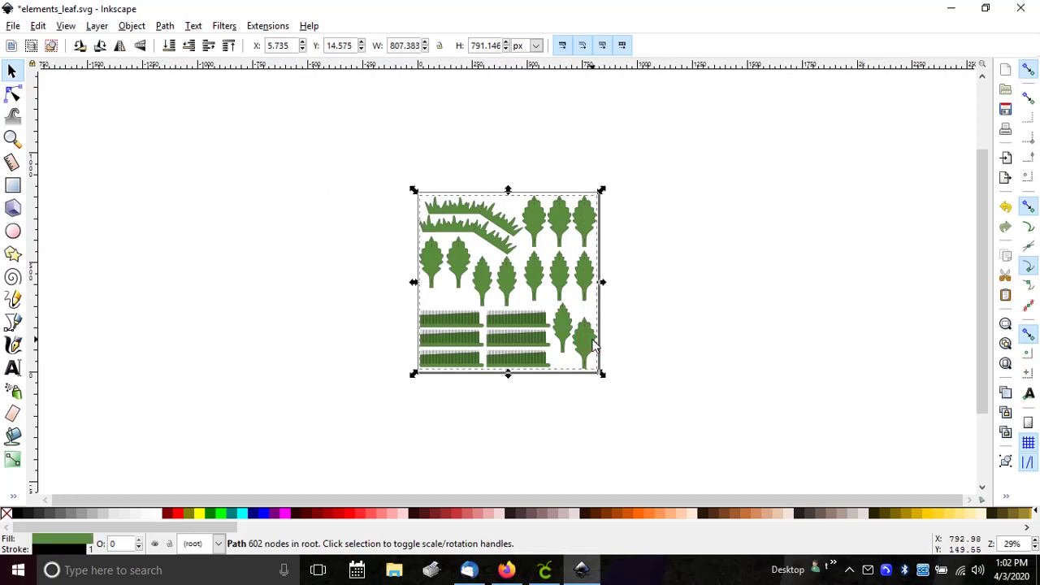
right_click(594, 345)
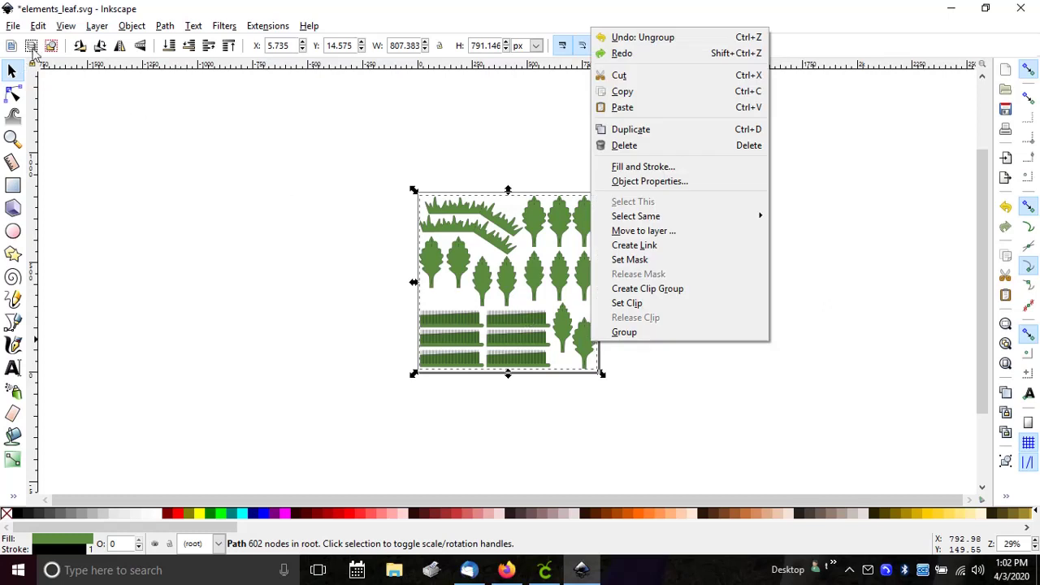
click(99, 27)
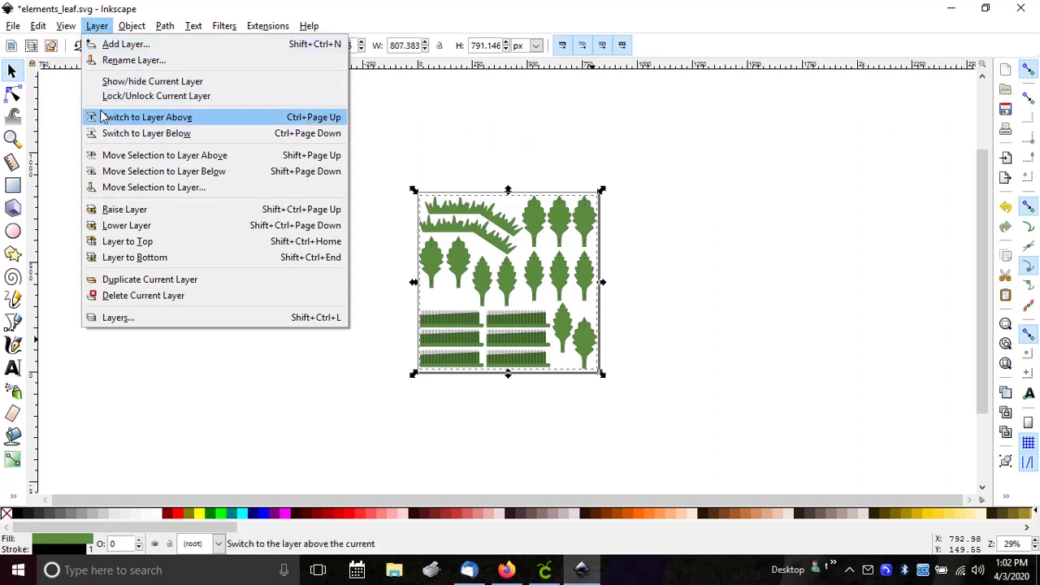
click(112, 189)
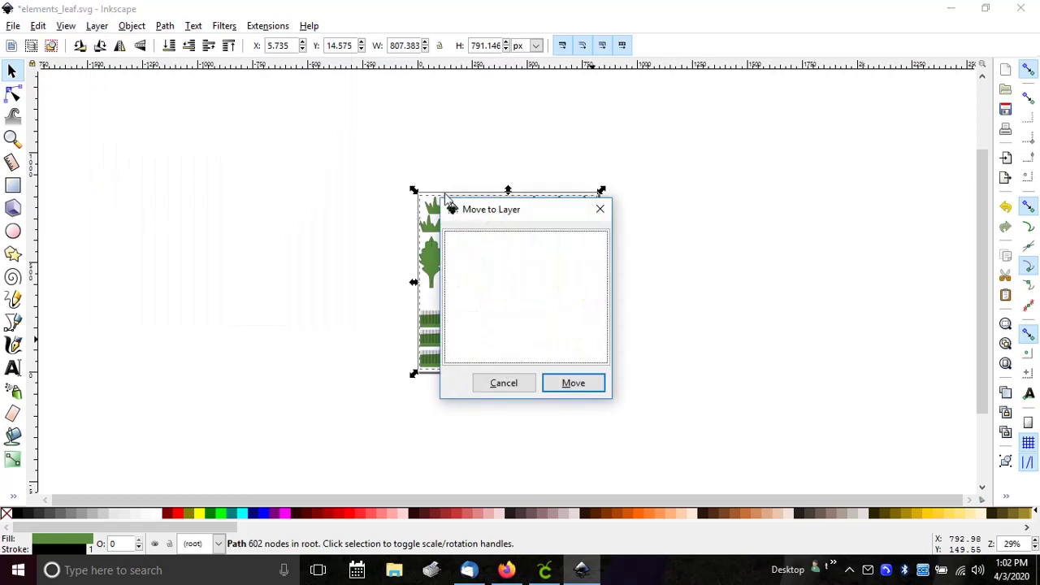
drag(549, 218, 793, 157)
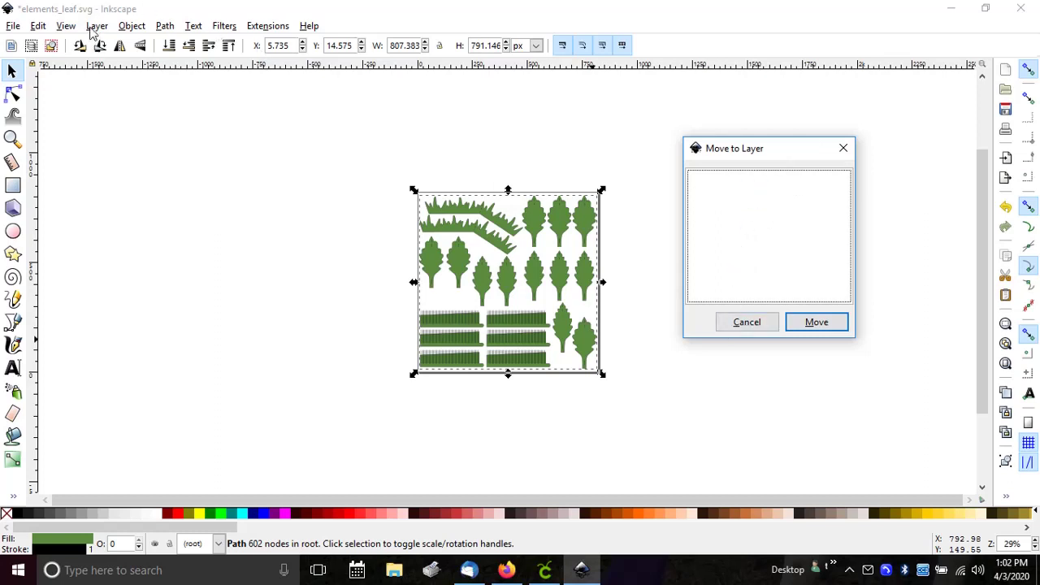
click(730, 319)
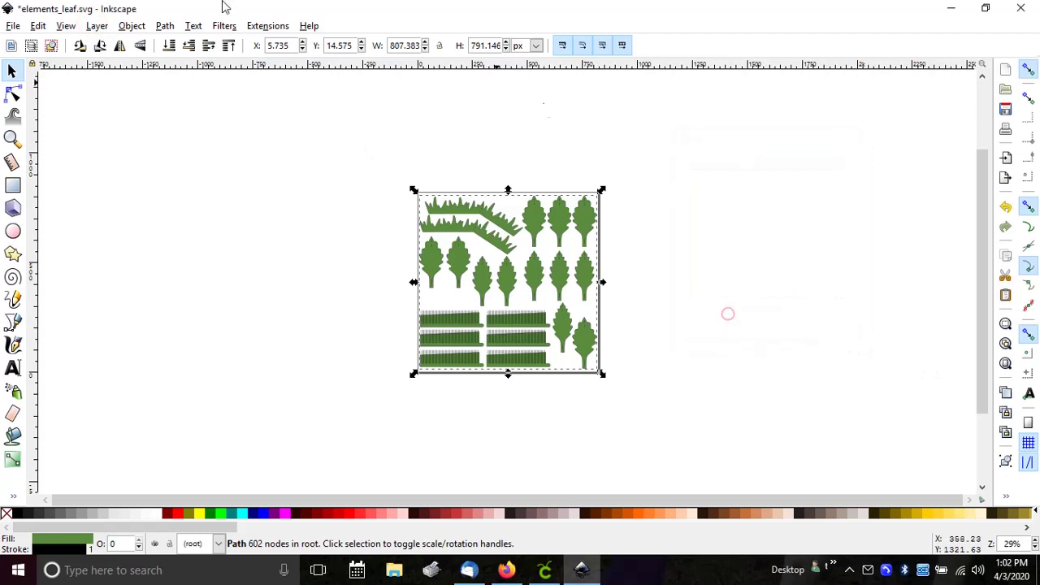
Show the document's layer list and add a layer named "Main cut".
click(97, 26)
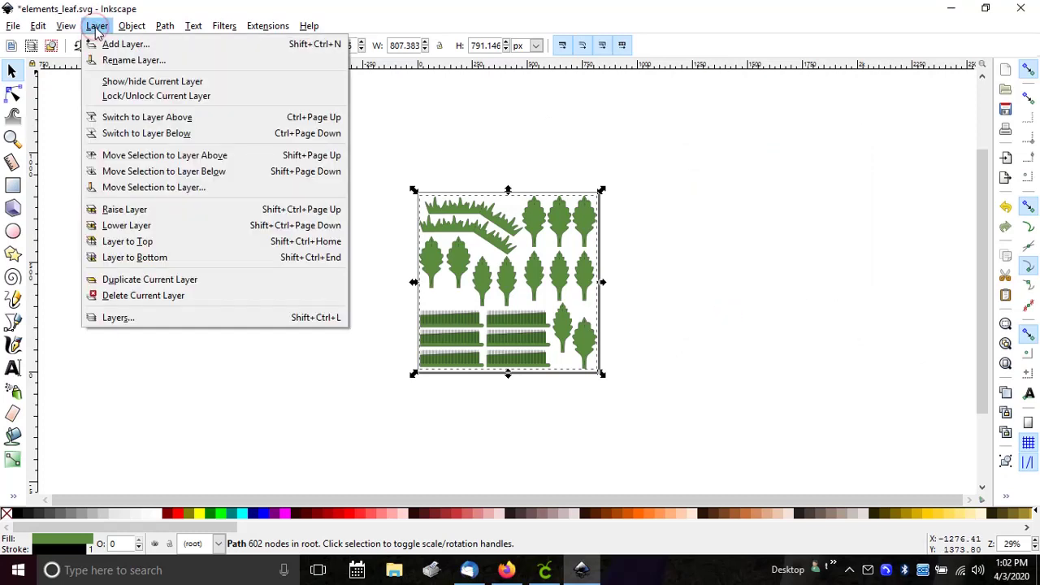
click(116, 317)
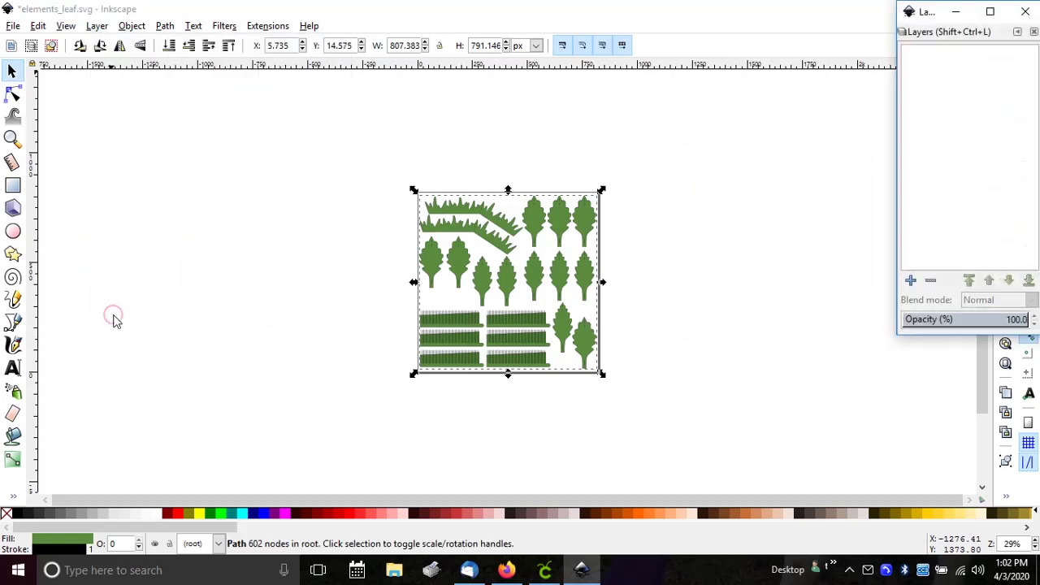
click(911, 281)
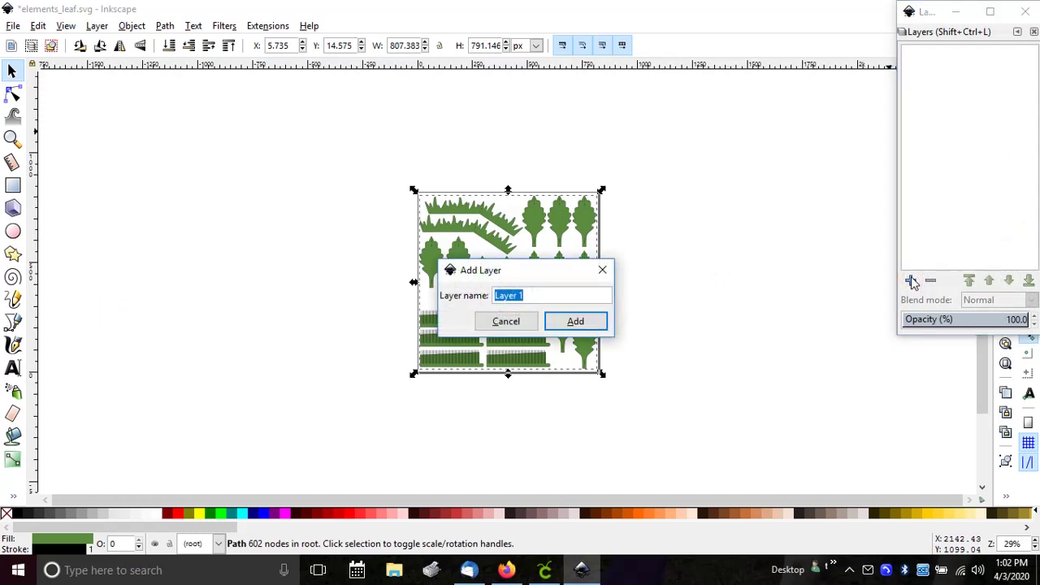
text(Main cut)
key(Return)
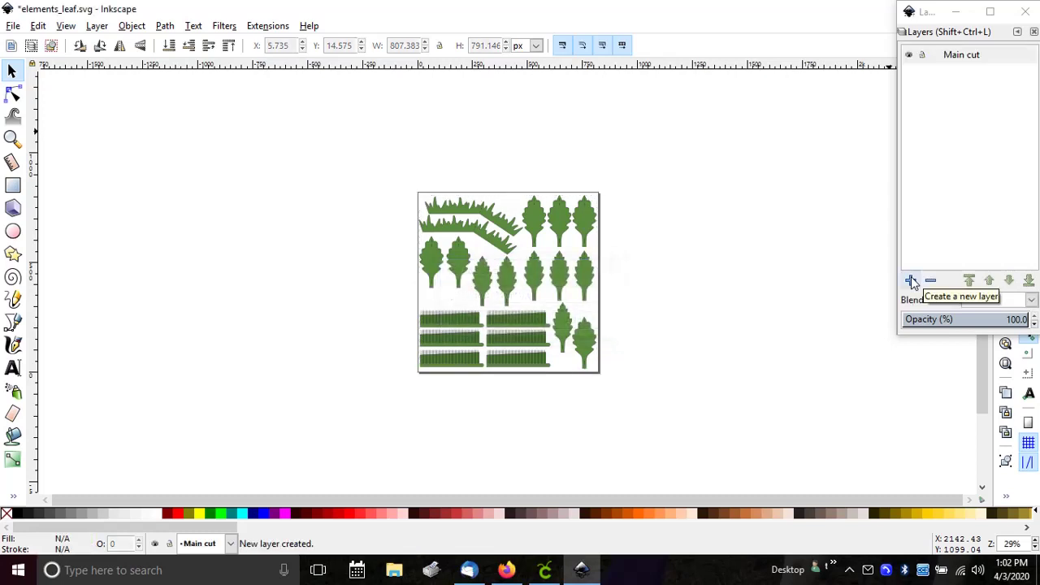
Add a second layer named "Score" and place it below the Main cut layer.
click(911, 281)
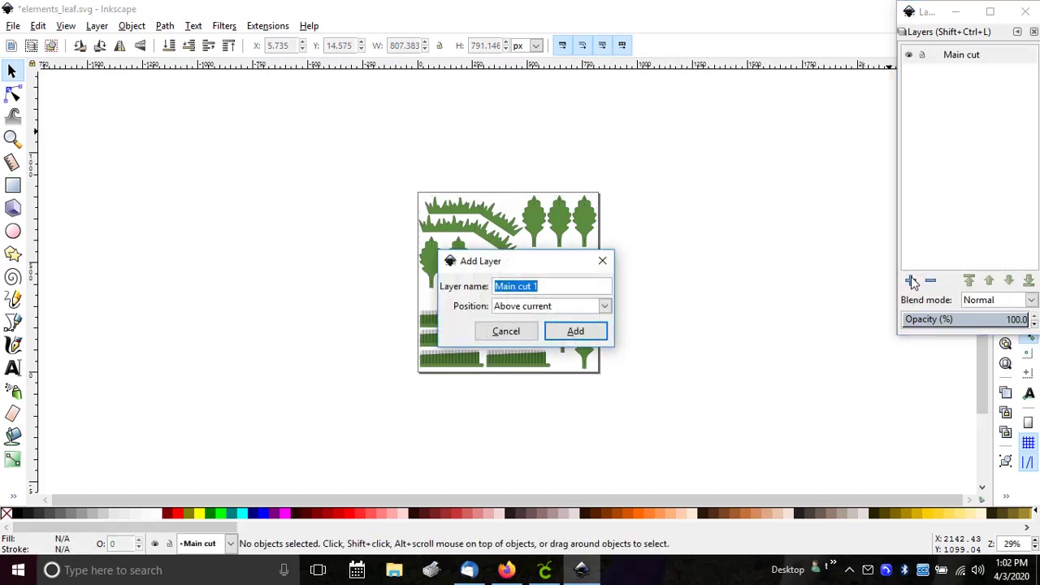
text(Score)
key(Return)
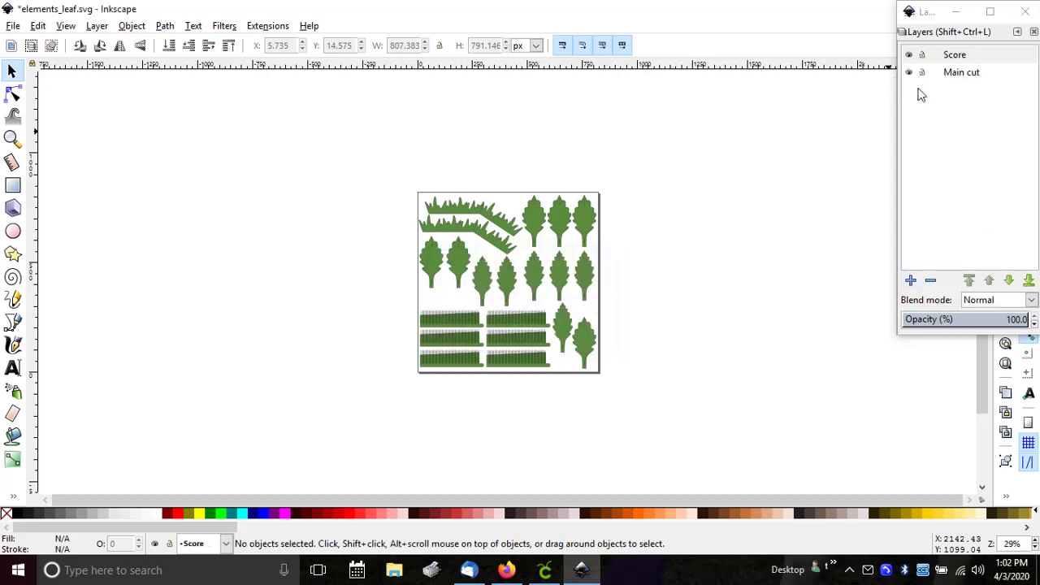
drag(953, 55, 952, 91)
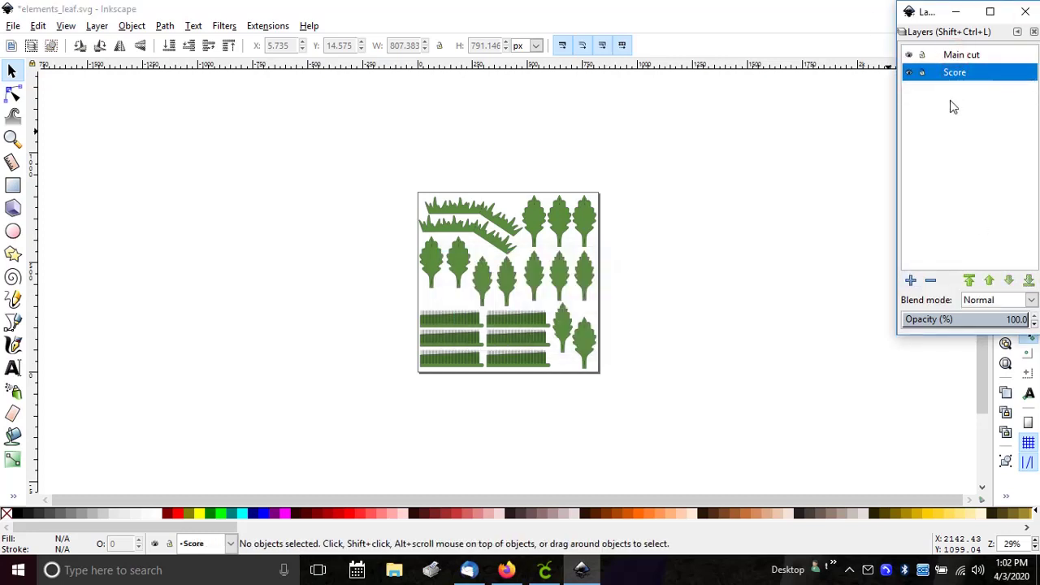
Move the green-filled silhouette path to the Main cut layer.
click(950, 55)
click(592, 278)
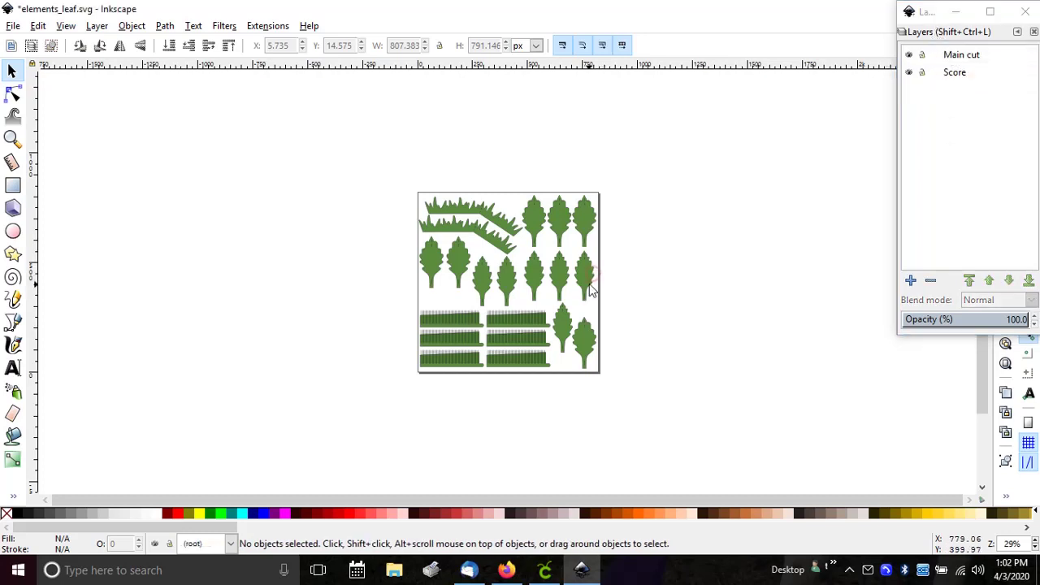
click(592, 279)
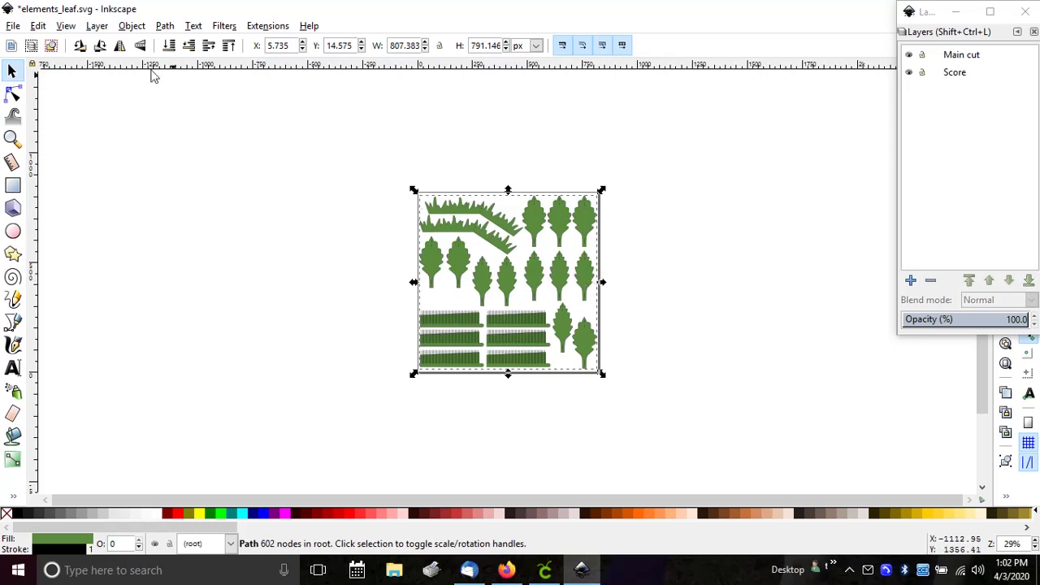
click(97, 26)
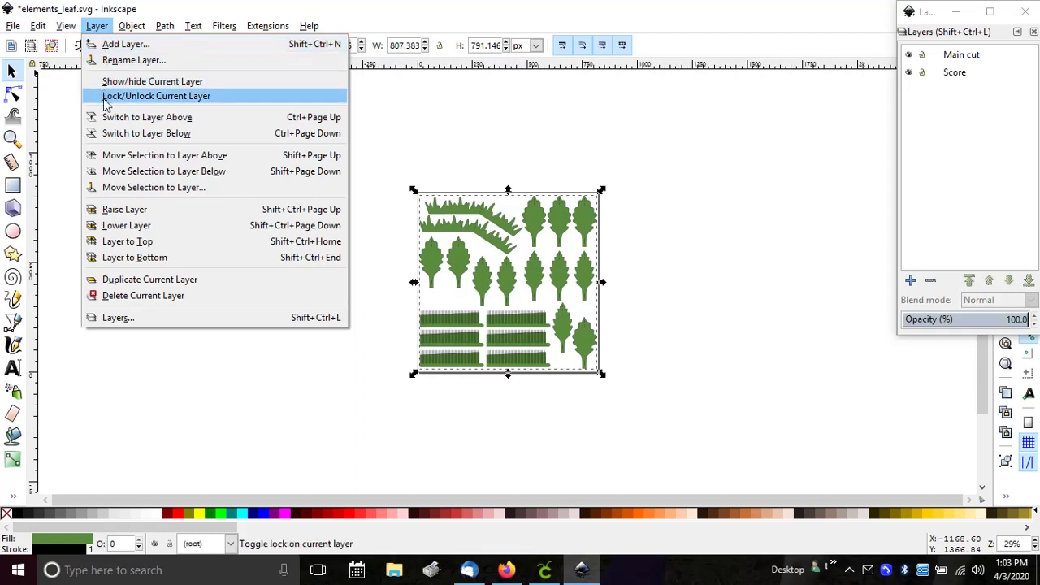
click(130, 188)
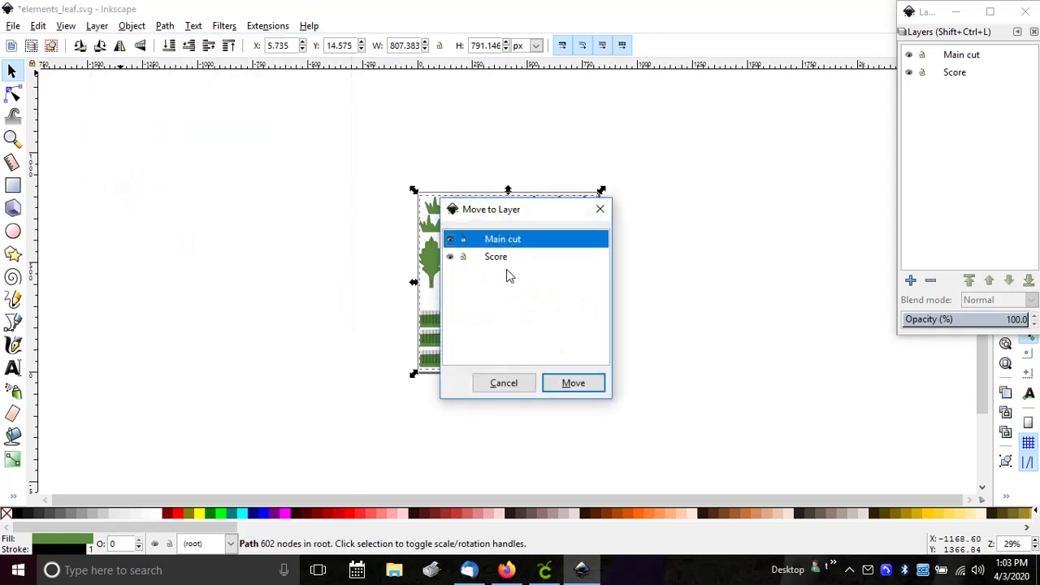
click(574, 384)
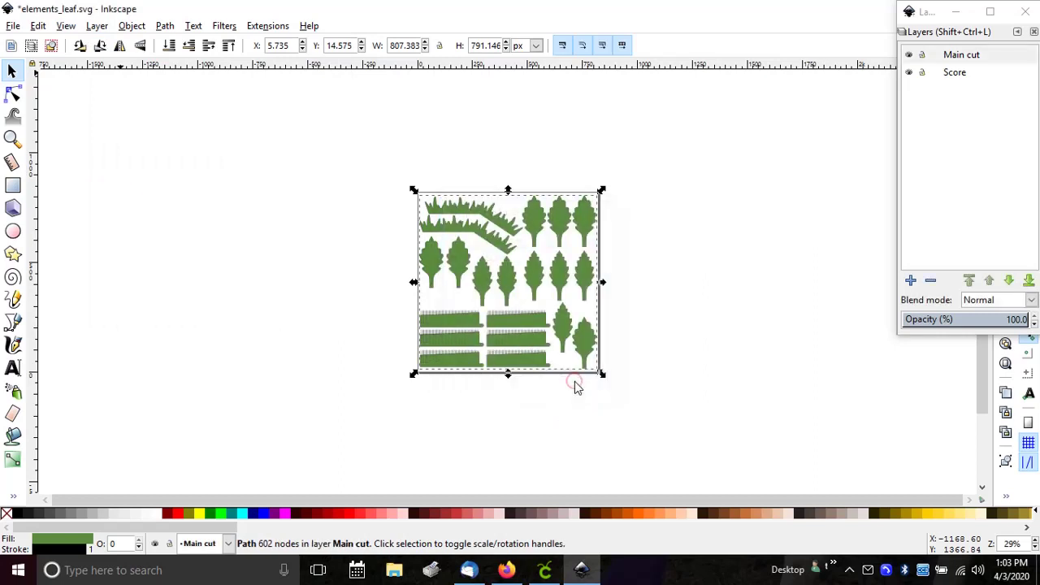
Hide the Main cut layer so that only the score lines are displayed.
click(909, 56)
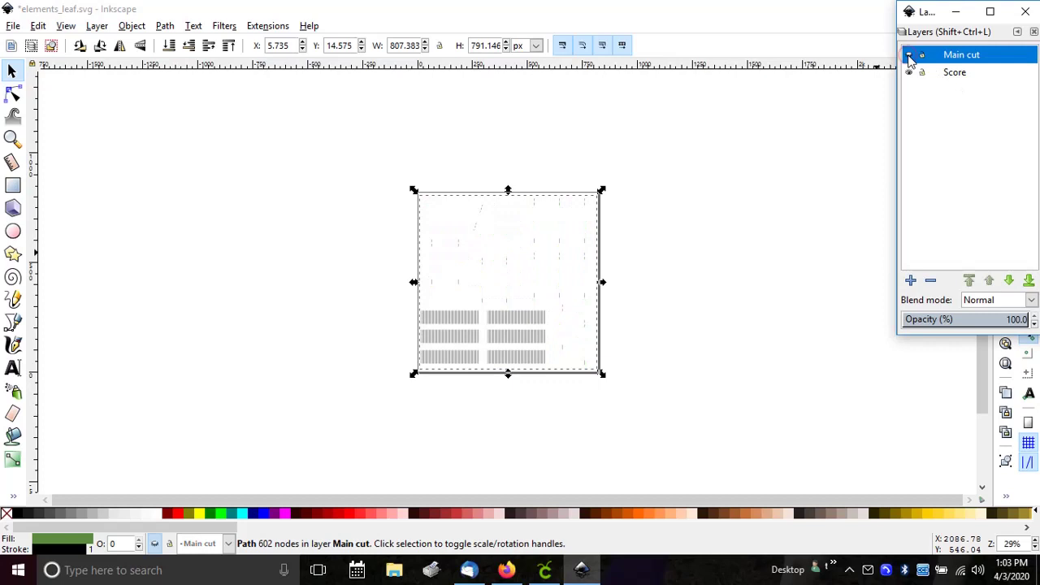
click(909, 56)
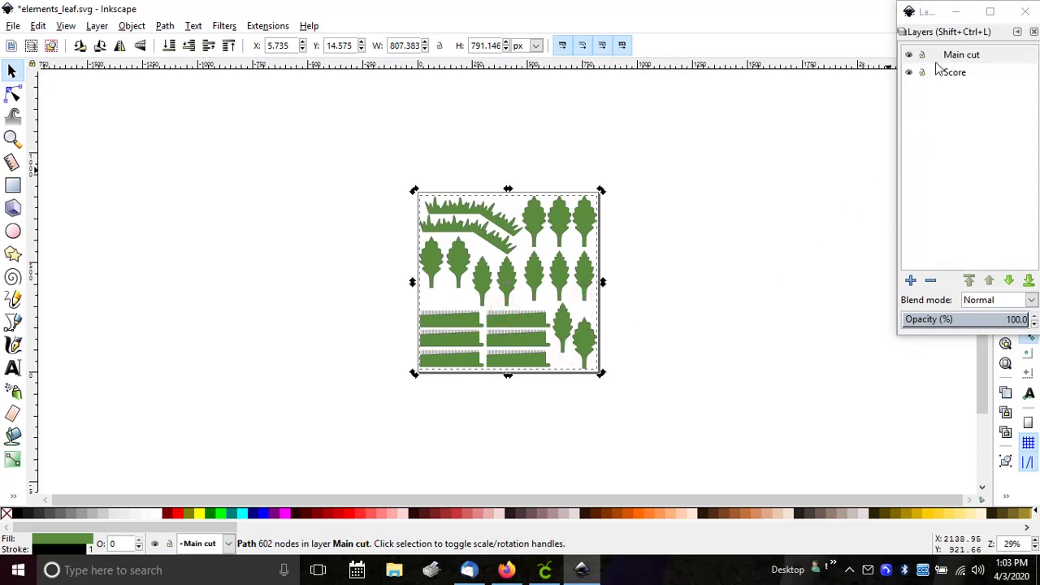
click(909, 55)
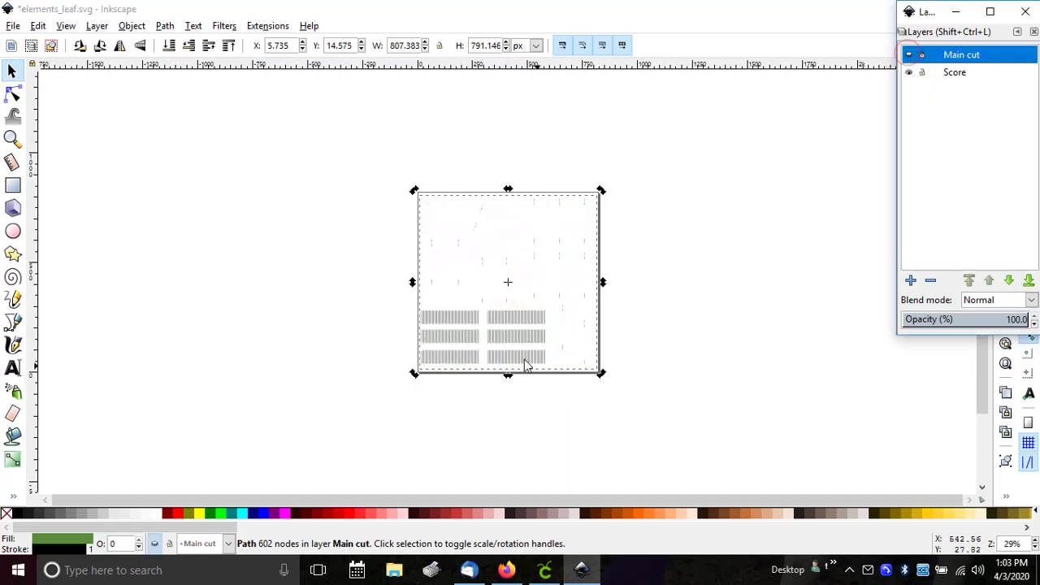
Move the unfilled path with the fence score lines to the Score layer and deselect it.
click(507, 338)
click(517, 359)
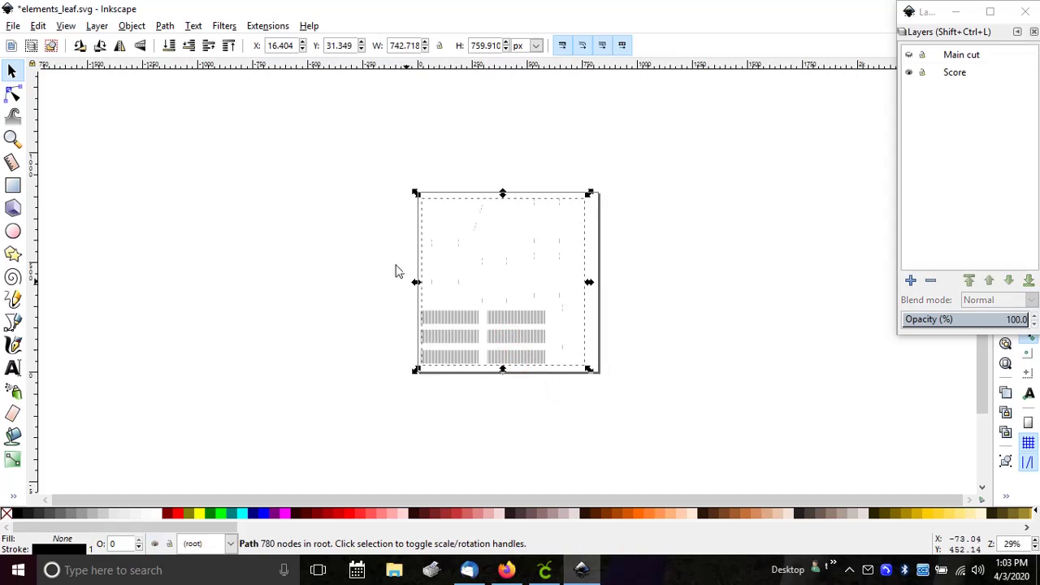
click(97, 26)
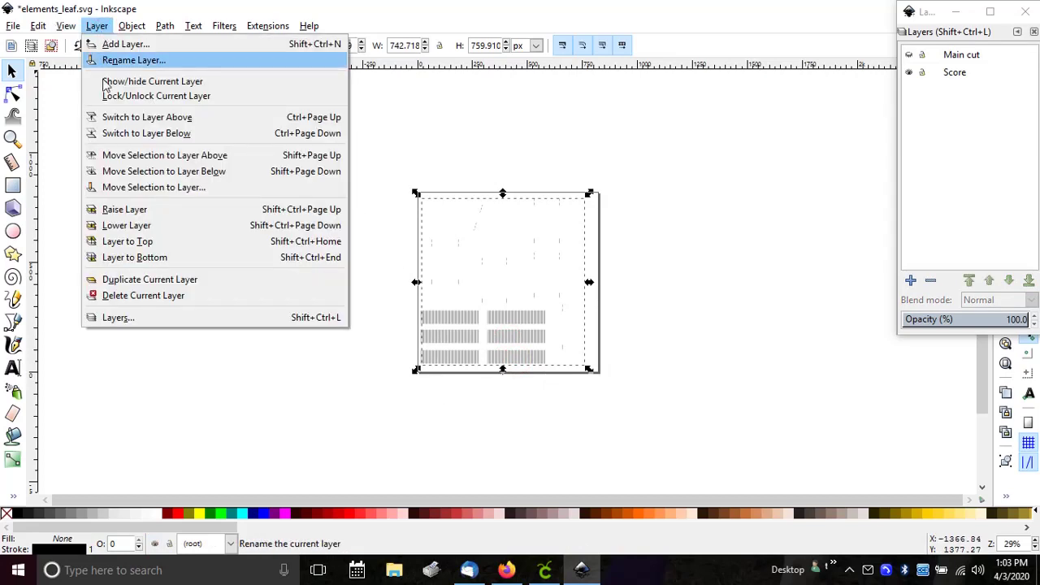
click(119, 187)
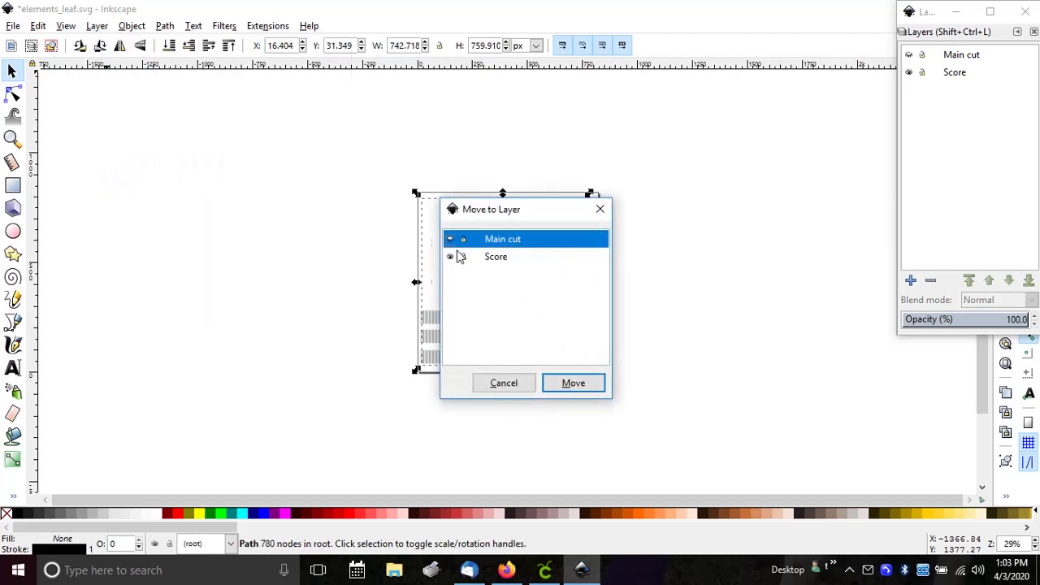
click(496, 258)
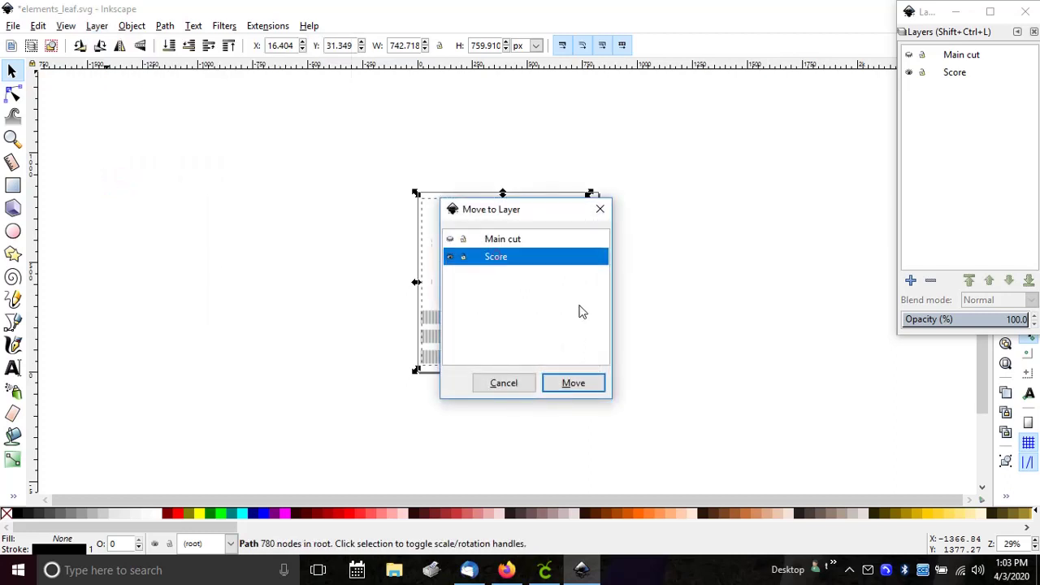
click(579, 387)
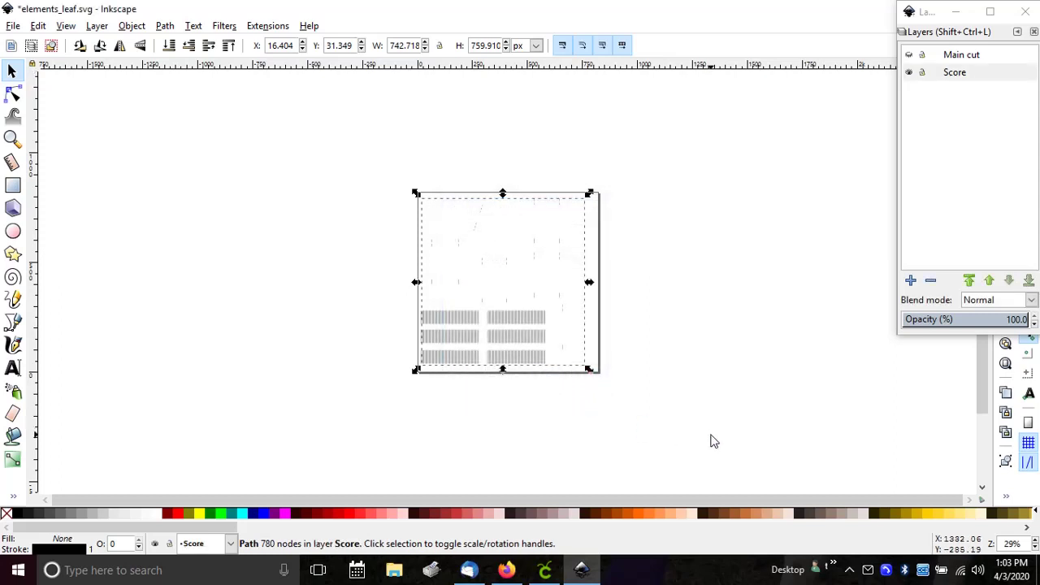
click(689, 380)
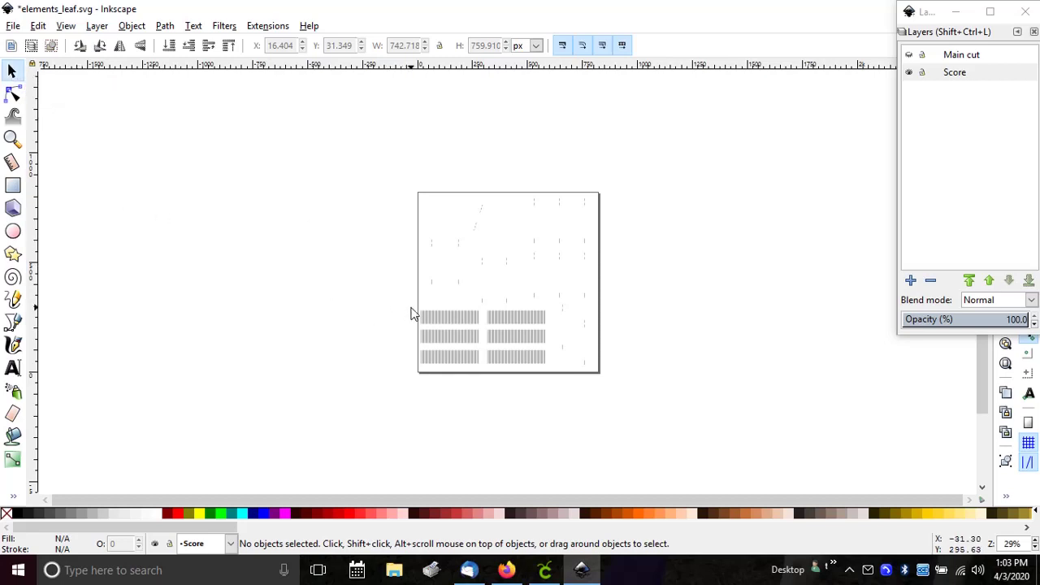
Break apart the combined score-line path in the Score layer into separate paths and deselect them.
mouse_move(412, 309)
mouse_down()
mouse_move(554, 393)
mouse_move(395, 309)
mouse_up()
click(524, 315)
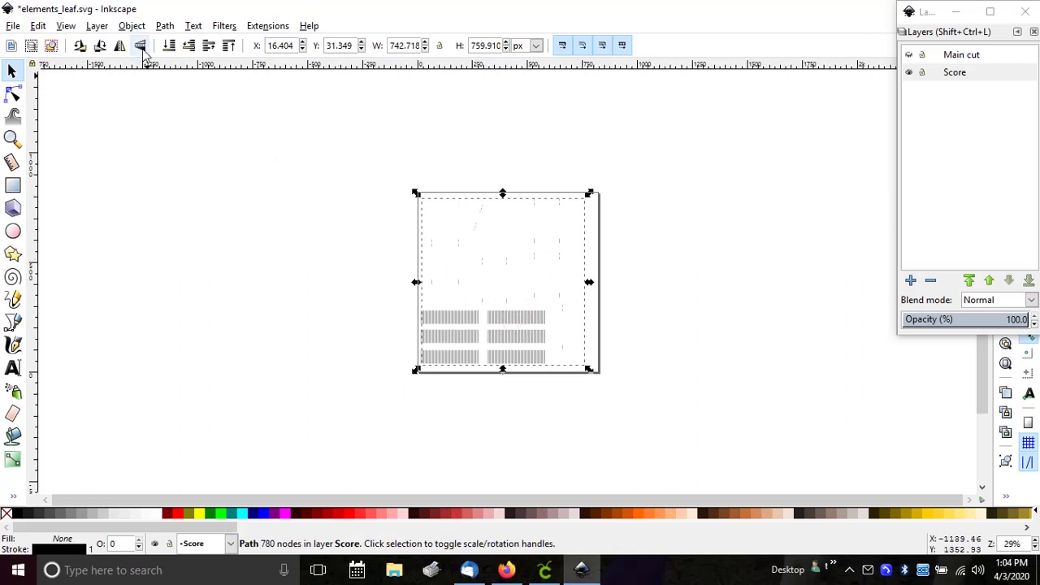
click(167, 27)
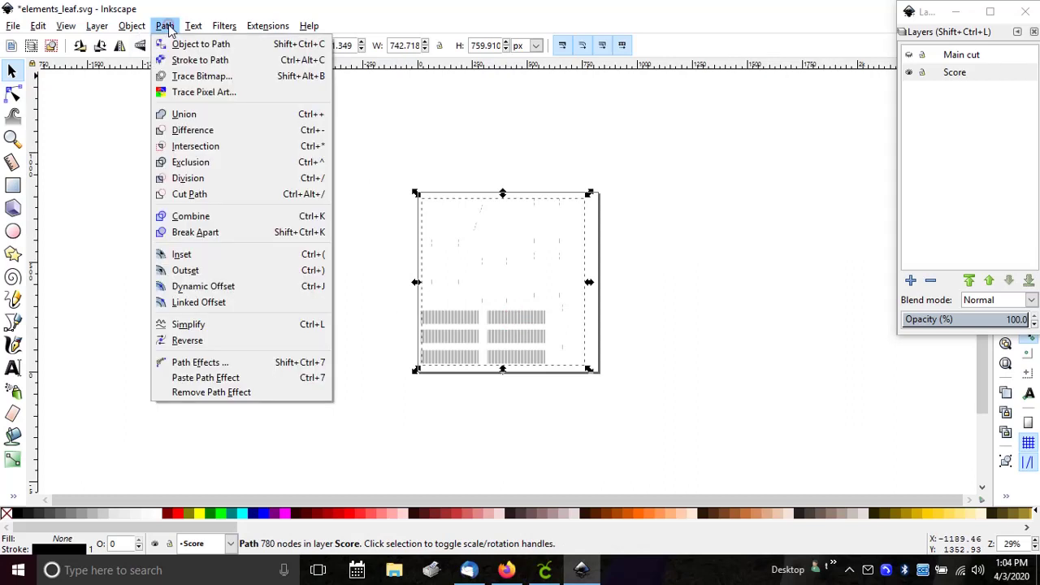
click(167, 27)
click(166, 26)
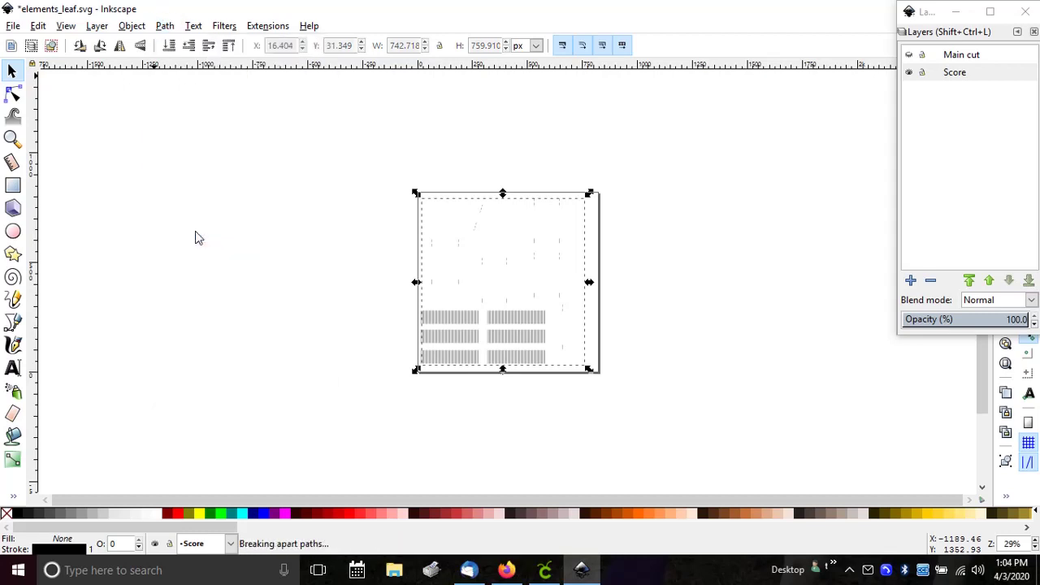
click(242, 358)
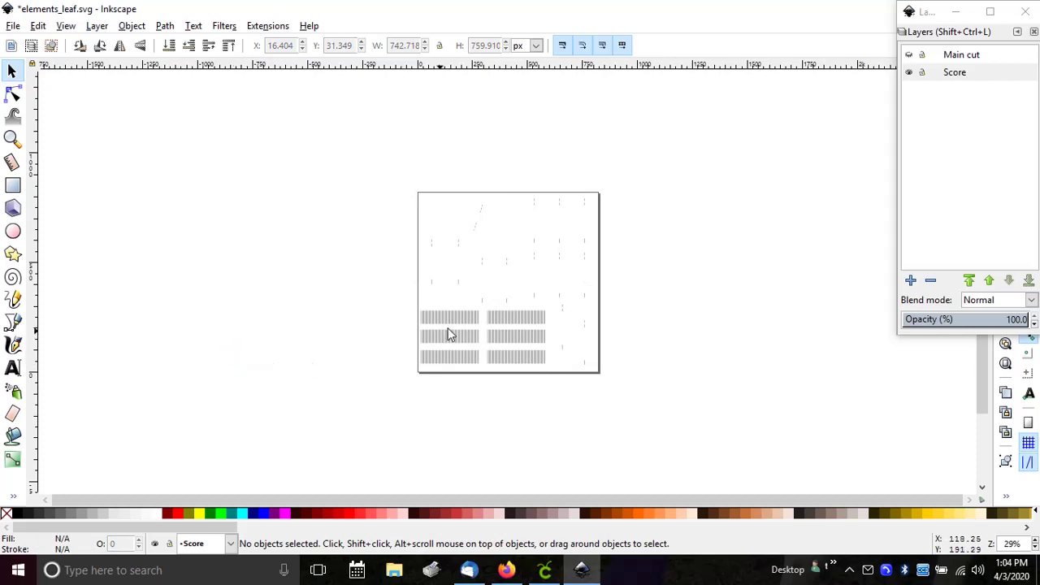
Combine all score lines of the six fence pieces into a single path and deselect it.
drag(399, 306, 556, 413)
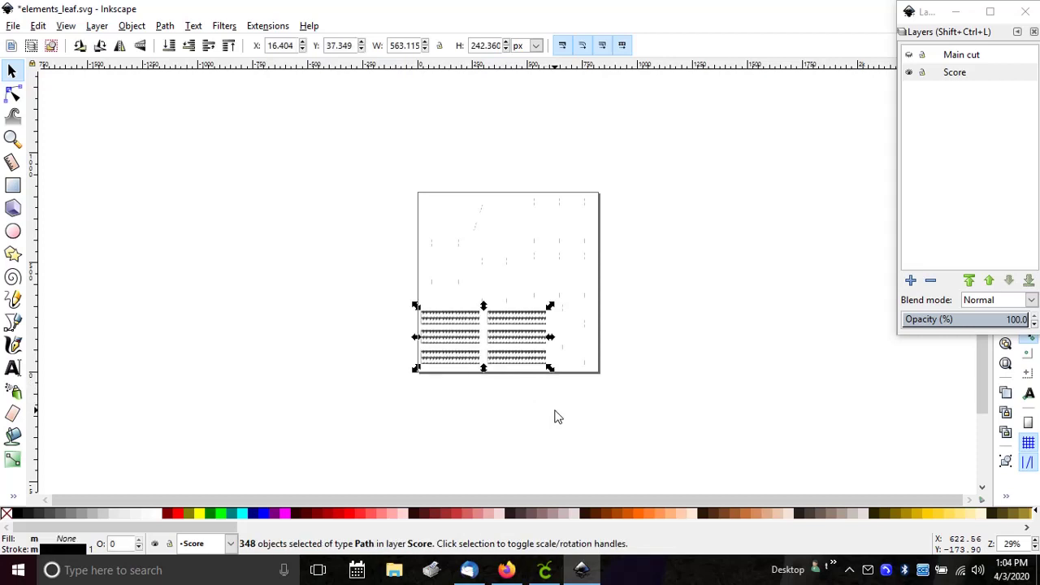
click(165, 27)
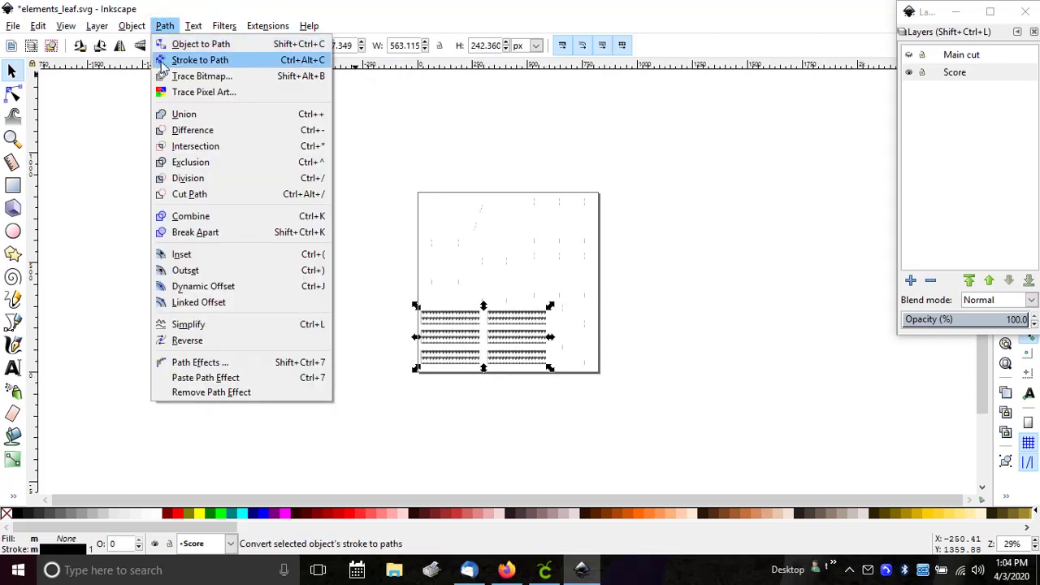
click(174, 219)
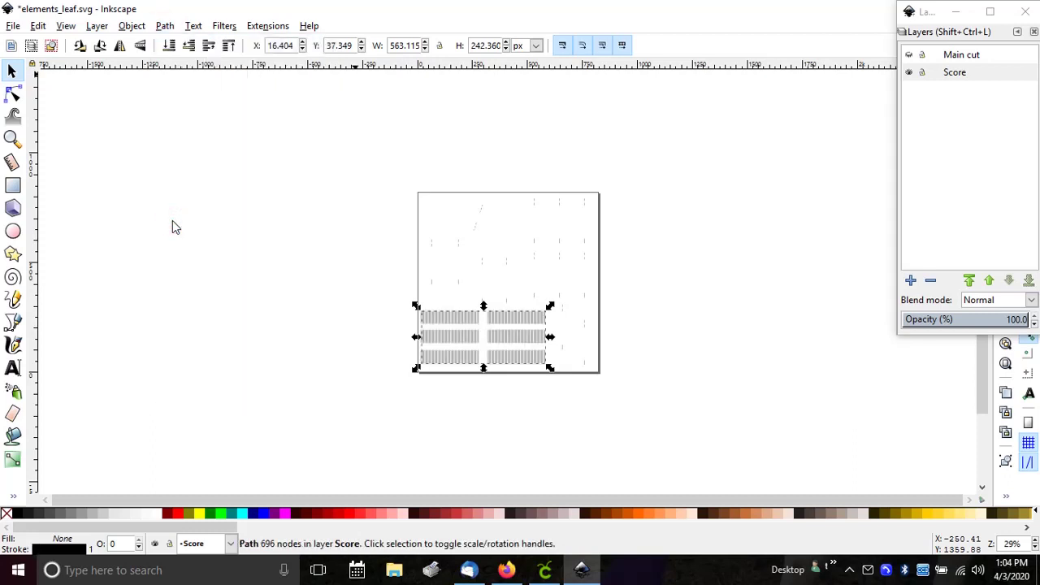
click(646, 336)
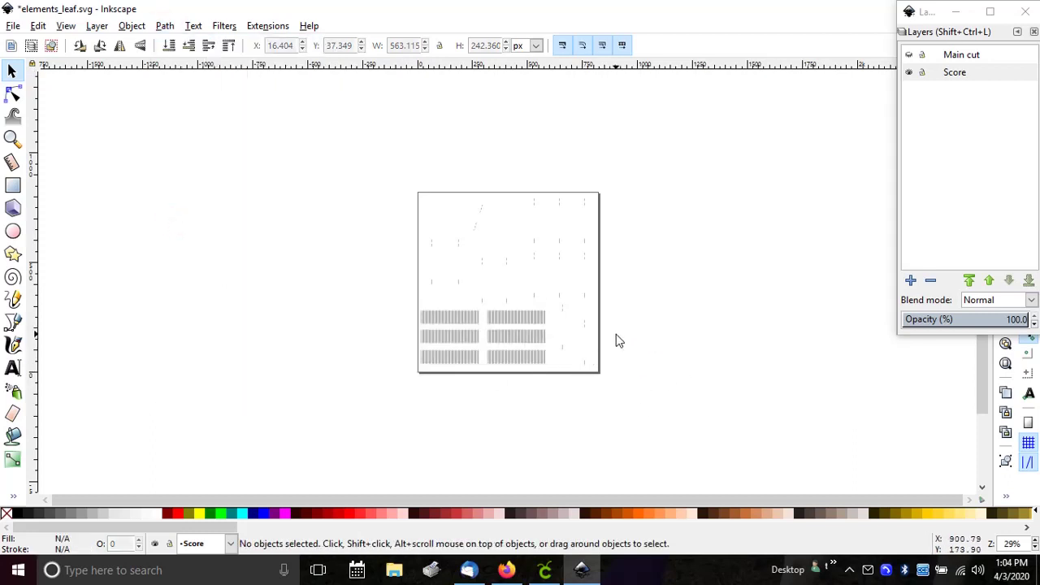
With the Score layer hidden and Main cut shown, break apart the green silhouette path into separate pieces and deselect them.
click(909, 73)
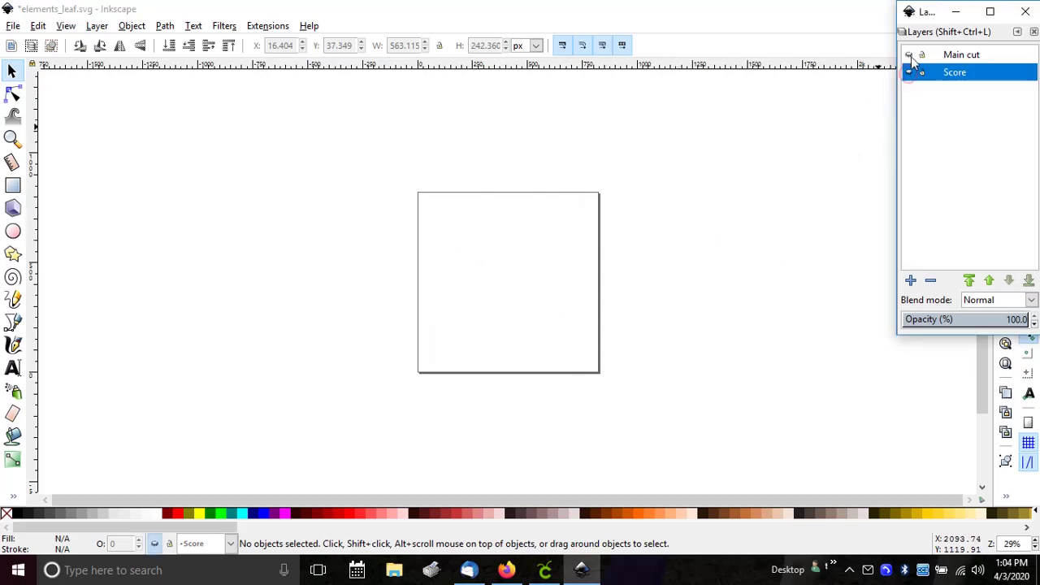
click(910, 55)
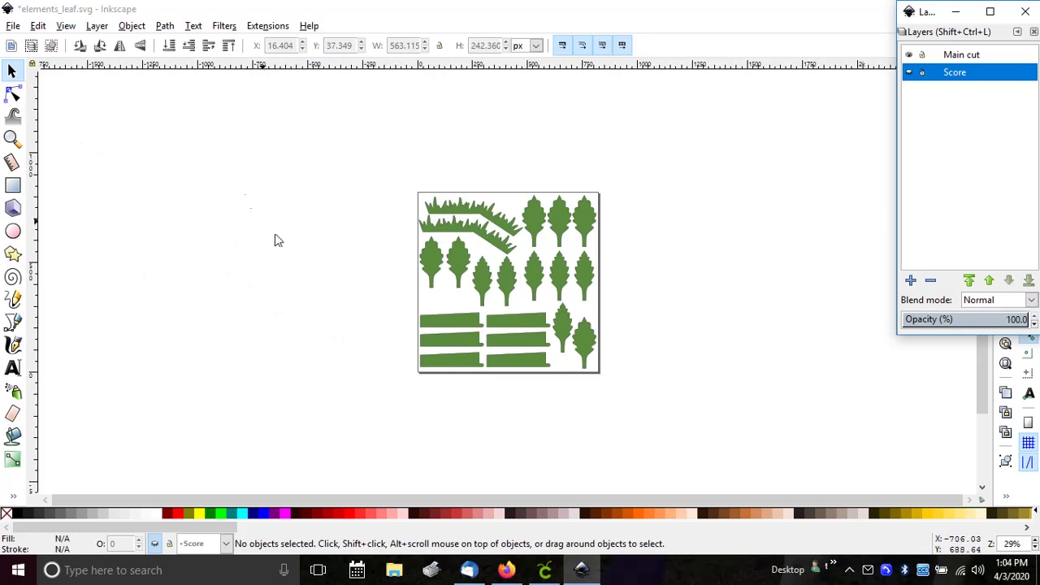
click(481, 276)
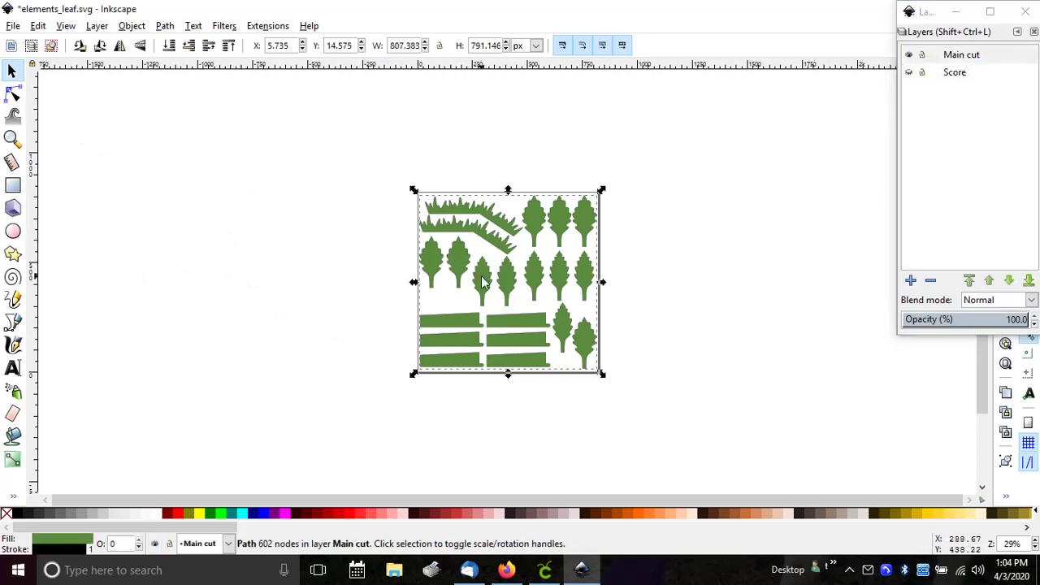
click(165, 27)
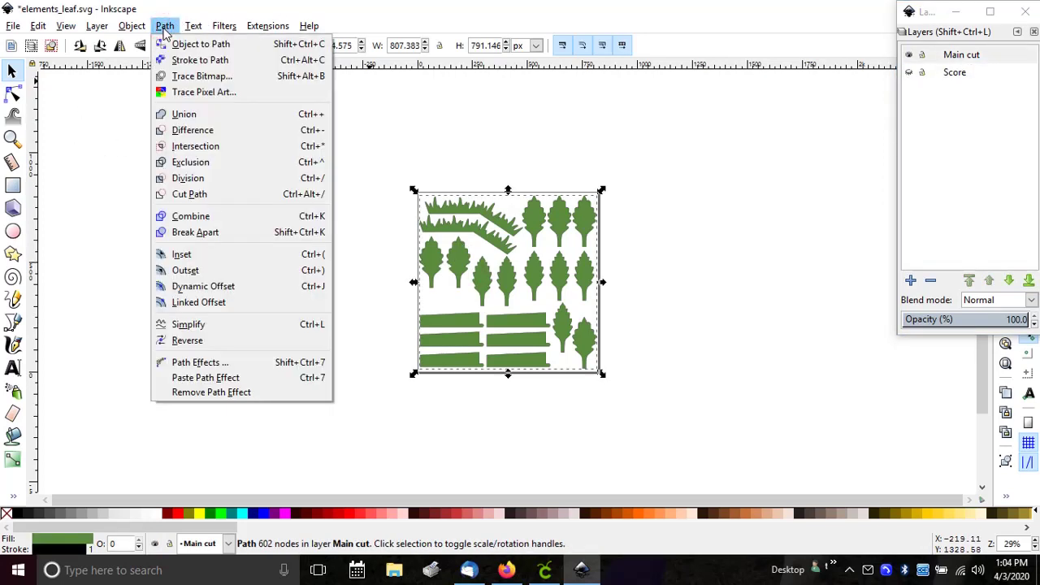
click(186, 233)
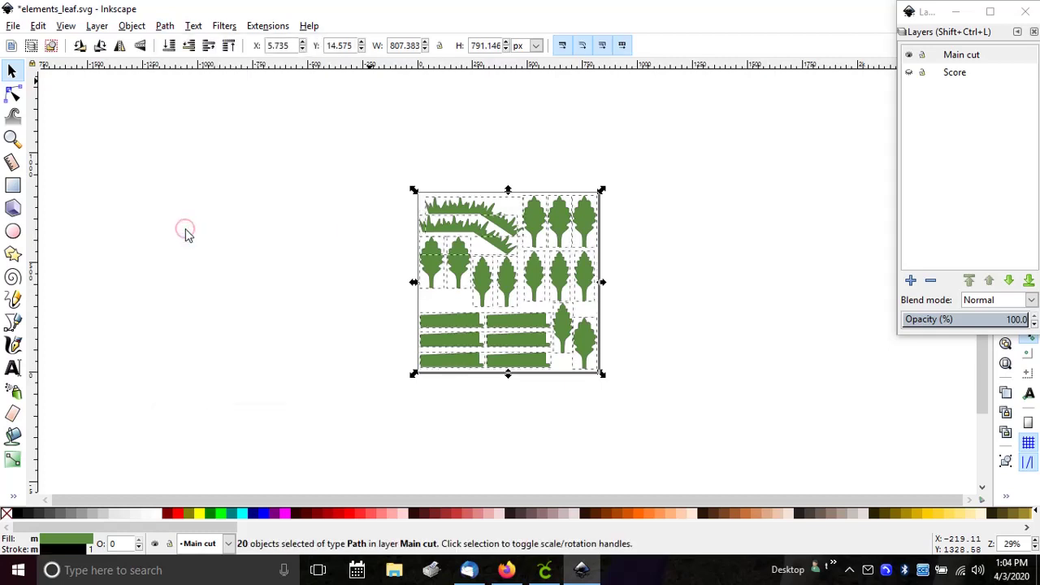
click(298, 324)
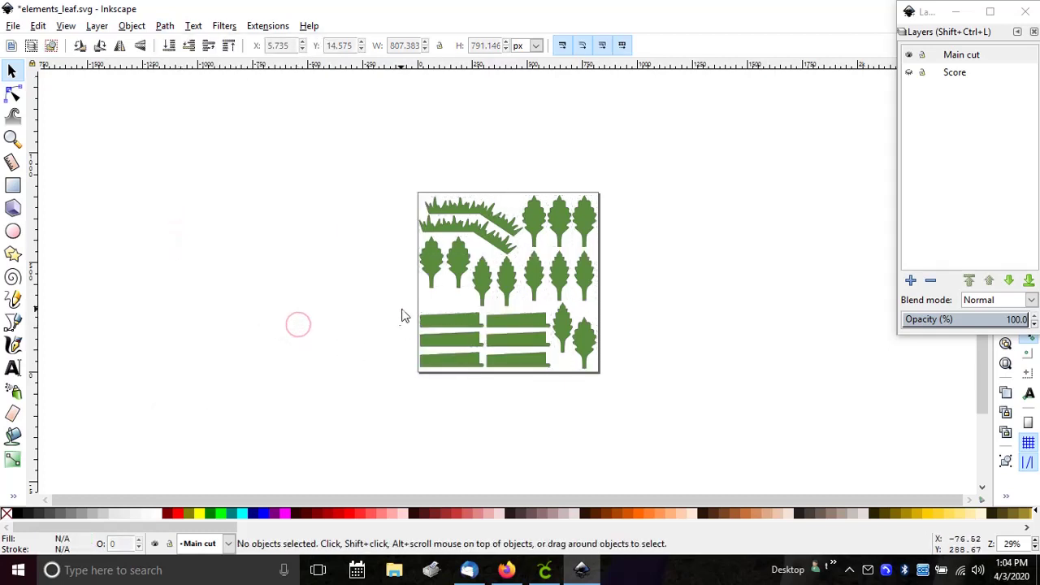
Combine the six green fence silhouettes into one path and make the Score layer visible again.
drag(403, 309, 555, 415)
click(165, 26)
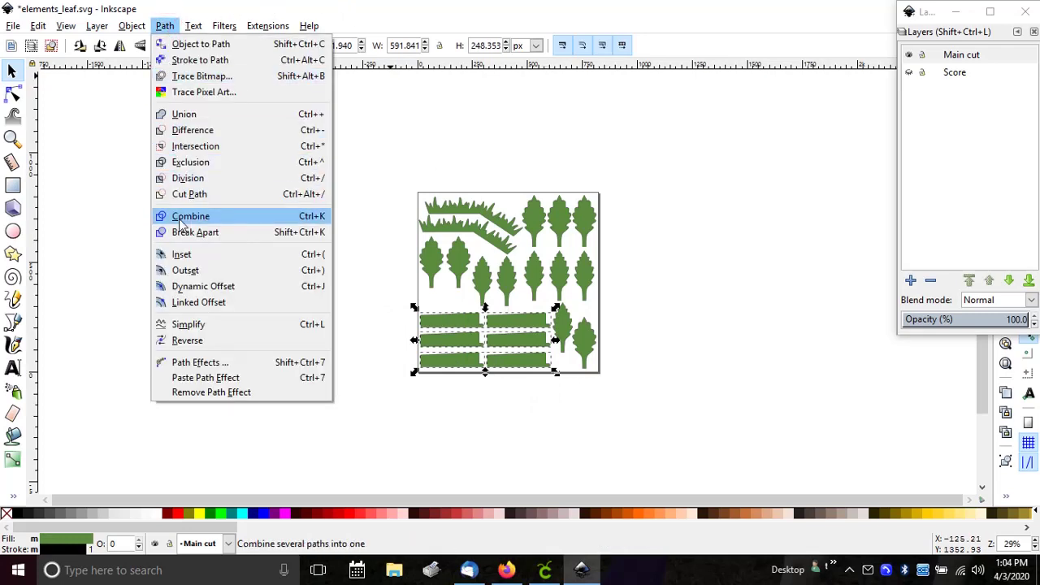
click(182, 218)
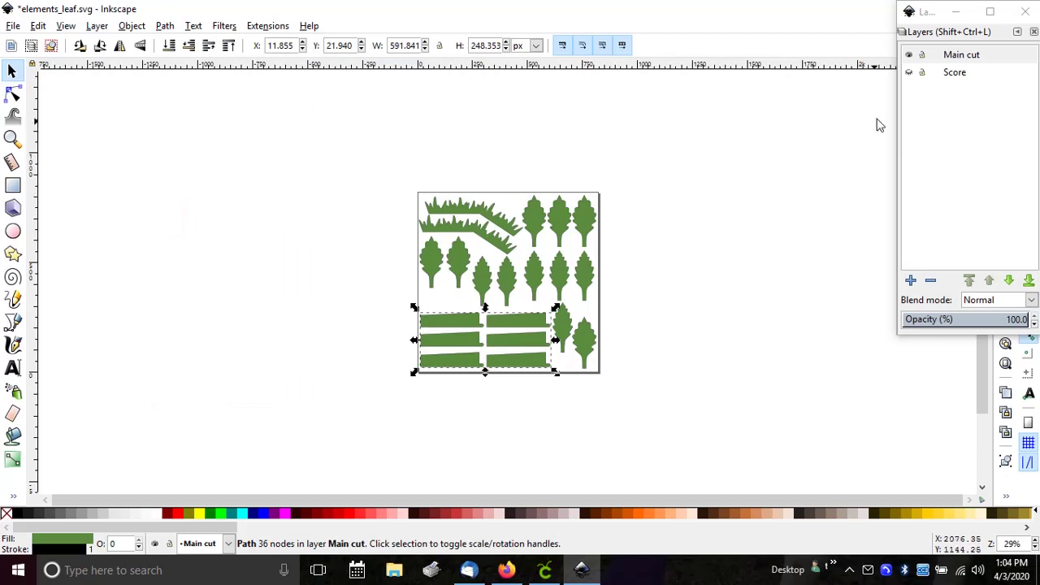
click(909, 72)
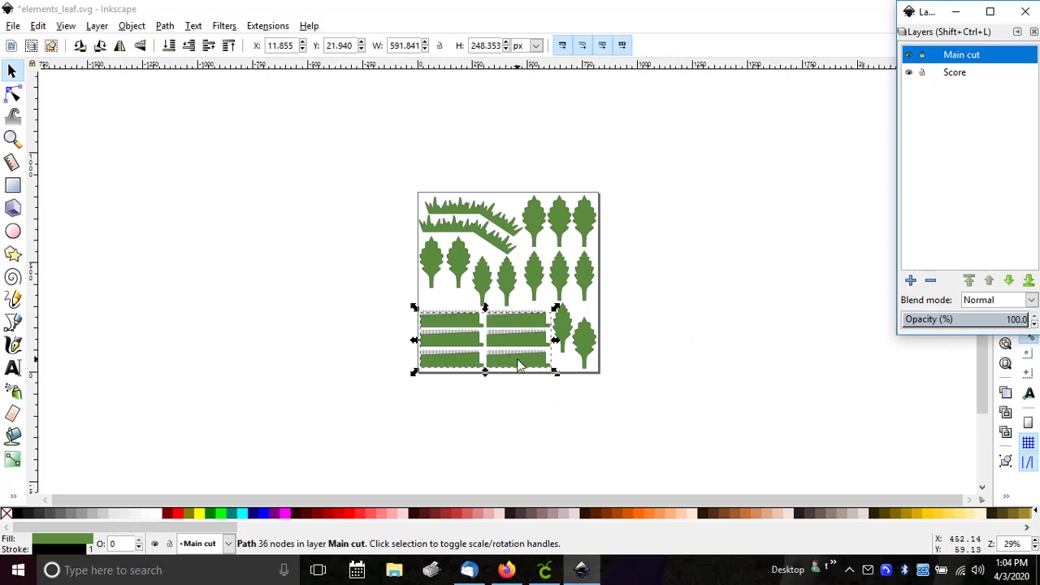
drag(517, 358, 394, 366)
click(37, 25)
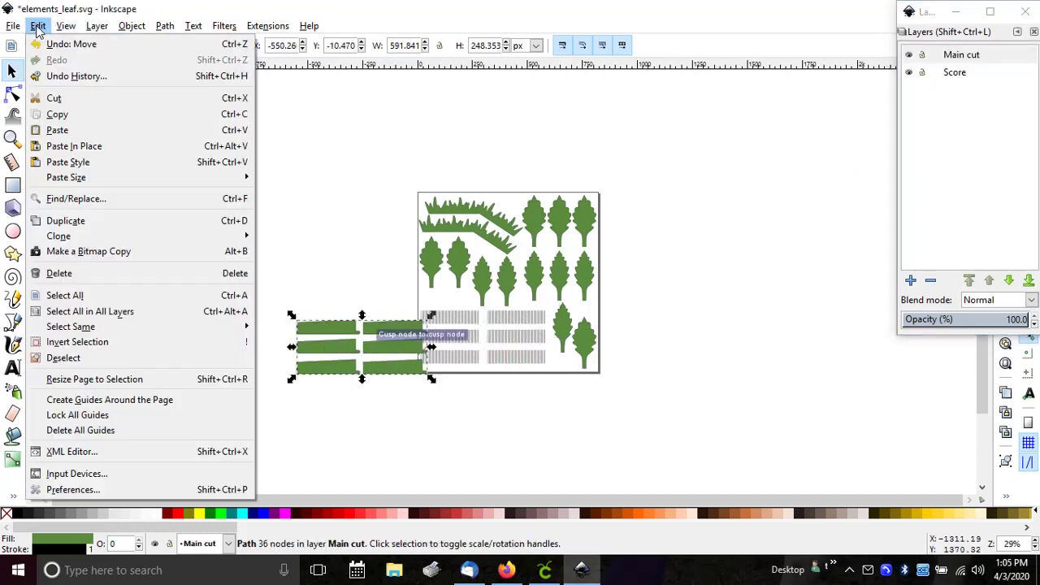
click(46, 42)
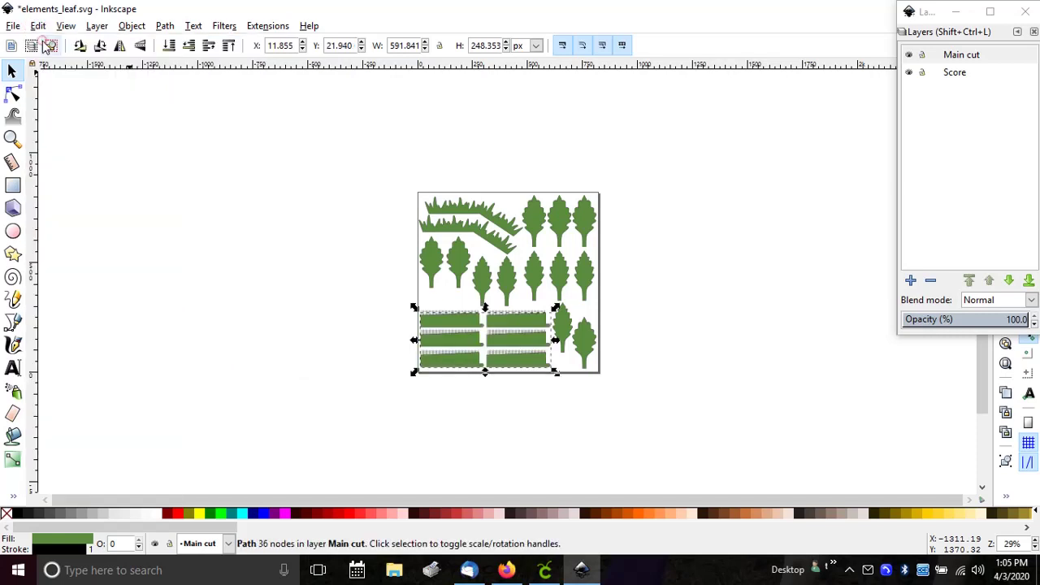
Group the fence silhouettes with their score lines and move the group off the page's left side, to about X -906, Y 217 px.
click(330, 296)
drag(406, 304, 555, 423)
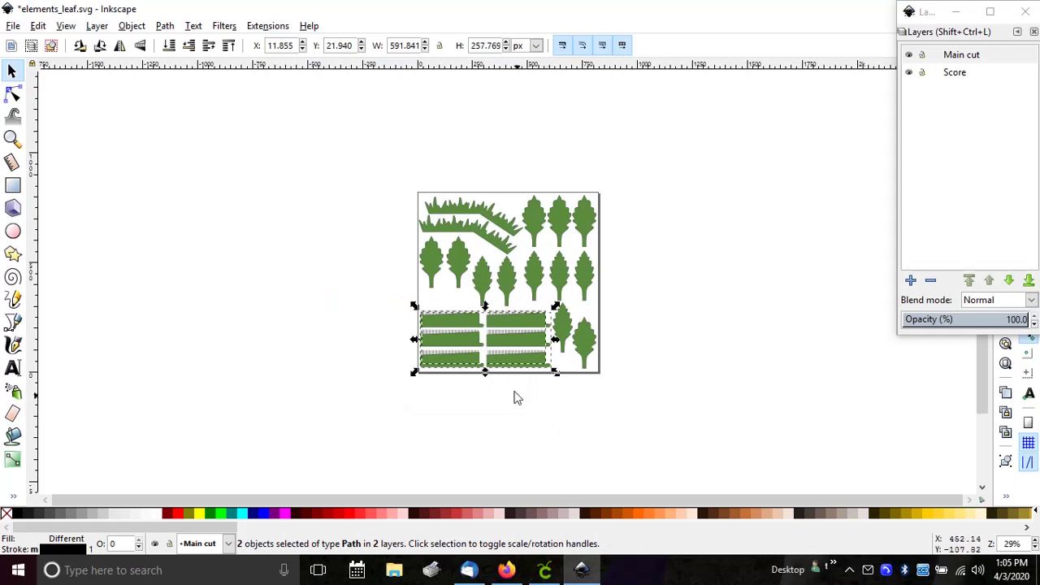
right_click(498, 341)
click(521, 326)
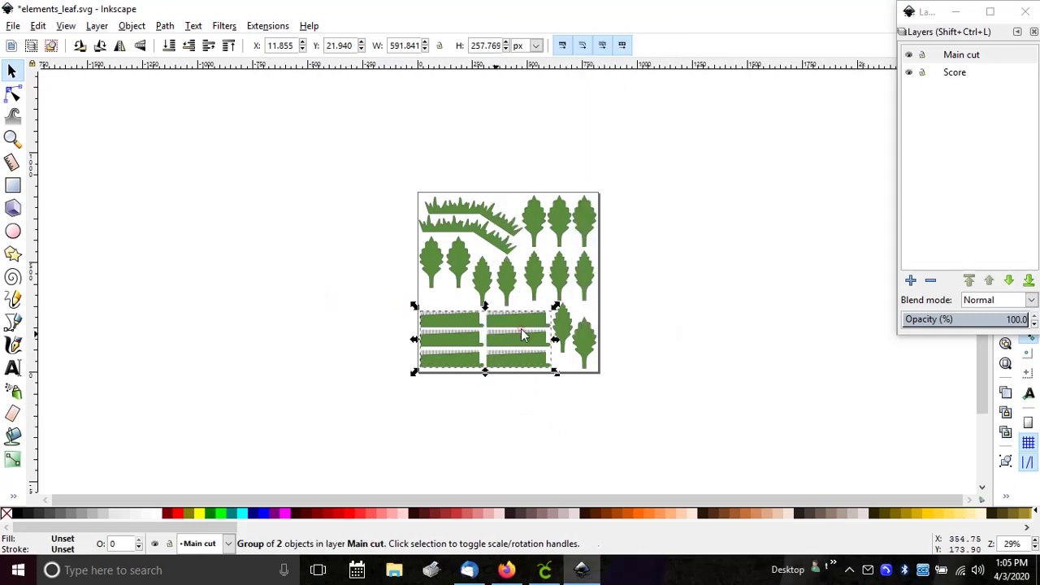
drag(514, 363, 312, 321)
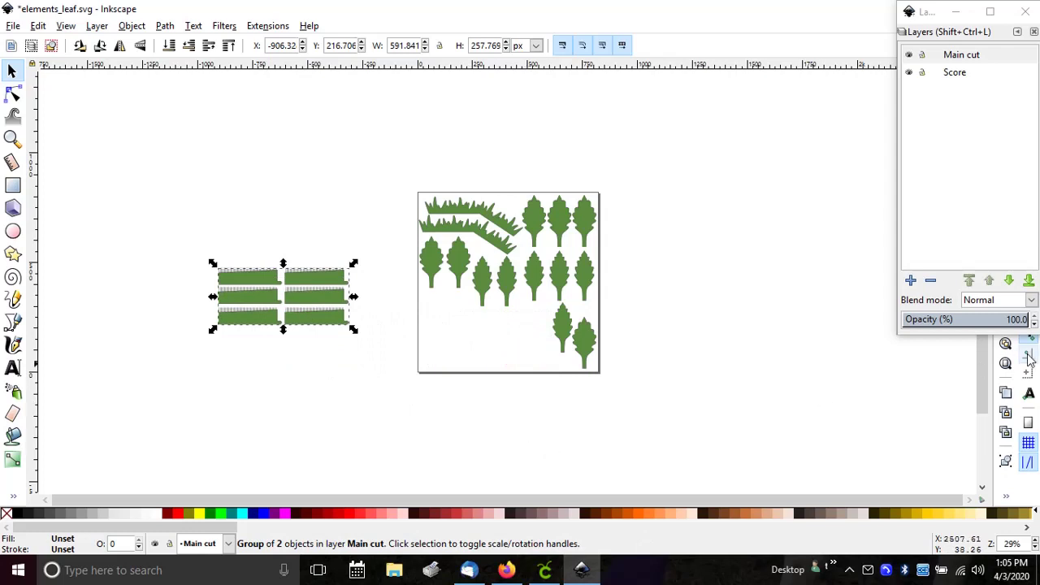
Move the Score layer above the Main cut layer and show both layers so the score lines lie over the leaves.
click(13, 139)
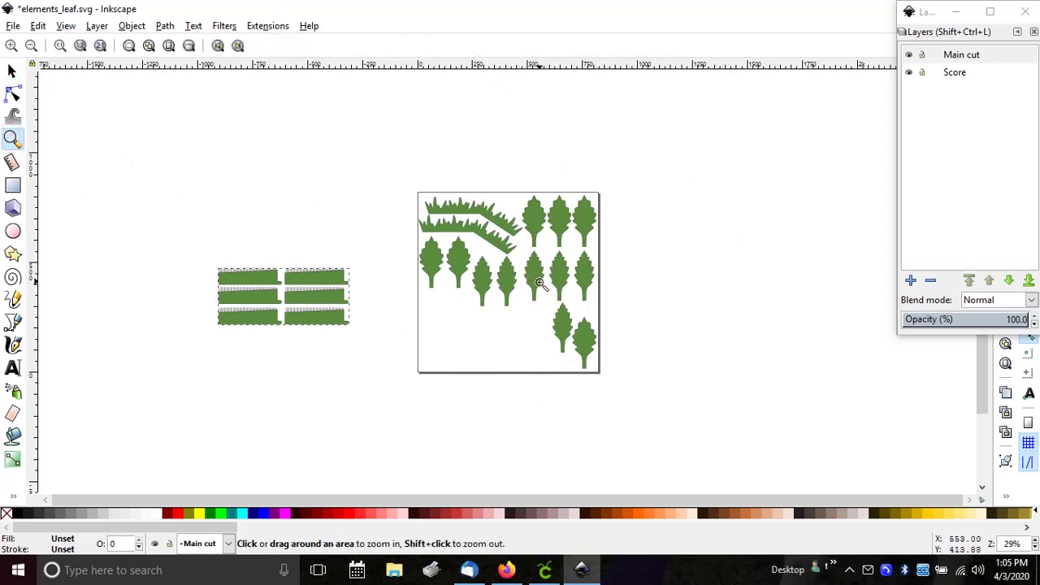
drag(527, 282, 639, 397)
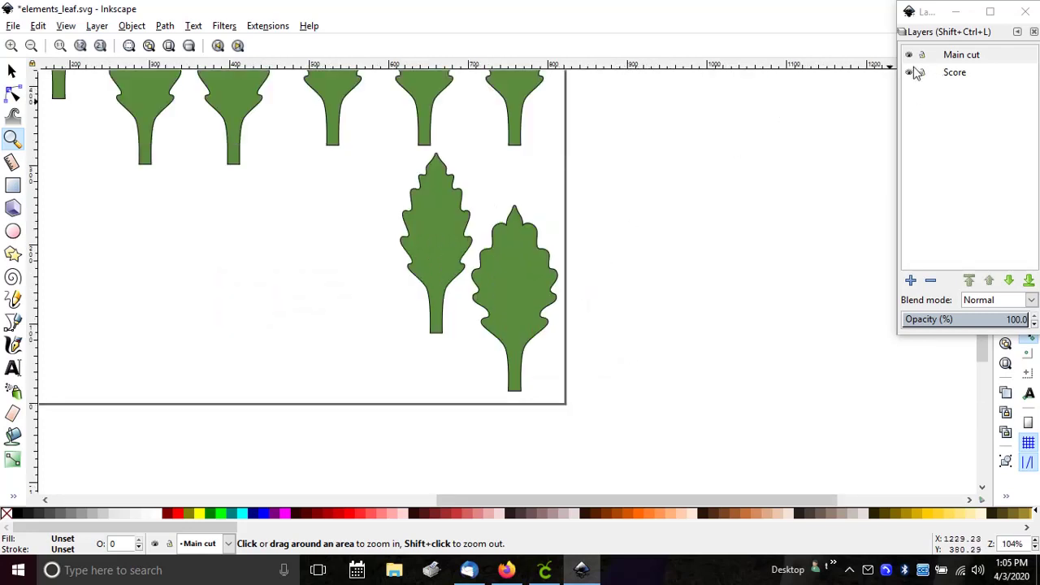
click(511, 290)
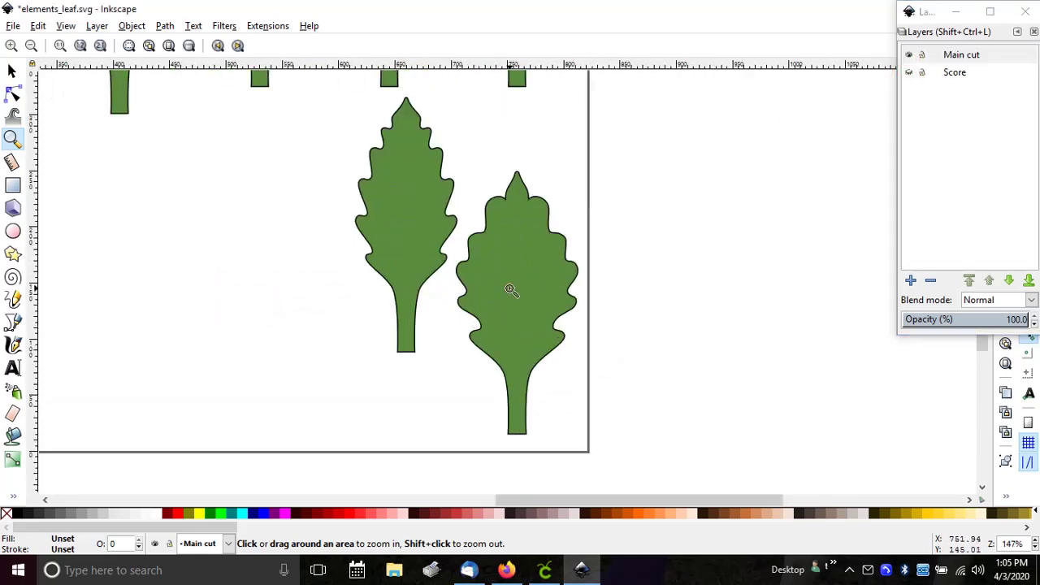
scroll(601, 212, up, 1)
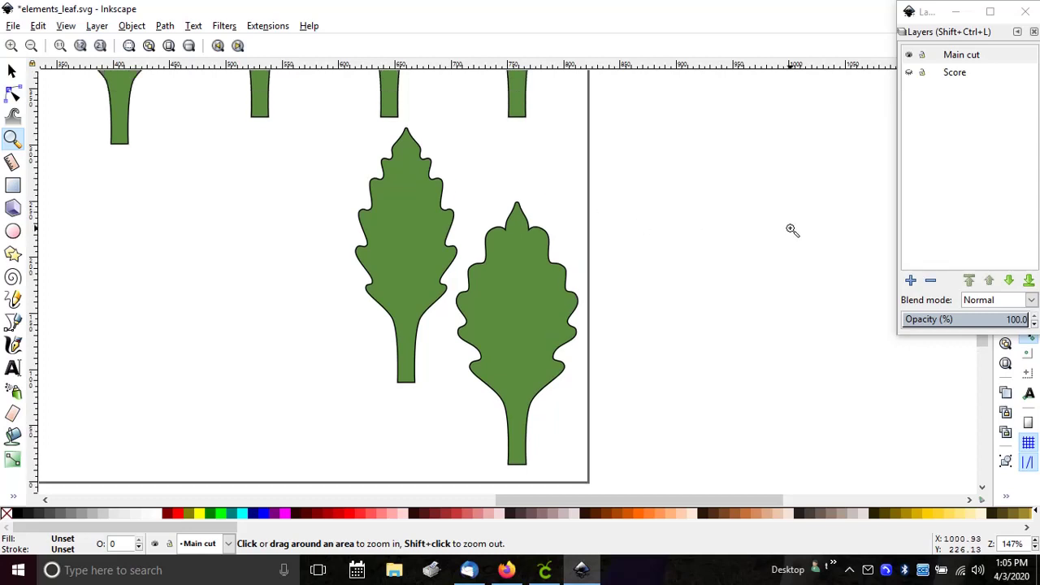
click(961, 75)
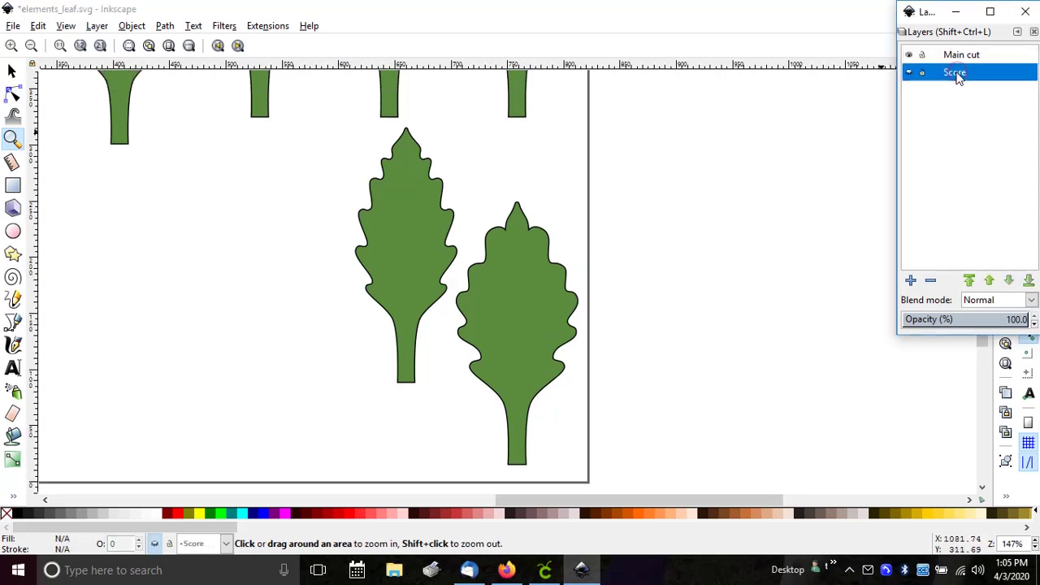
drag(952, 75, 953, 52)
click(704, 262)
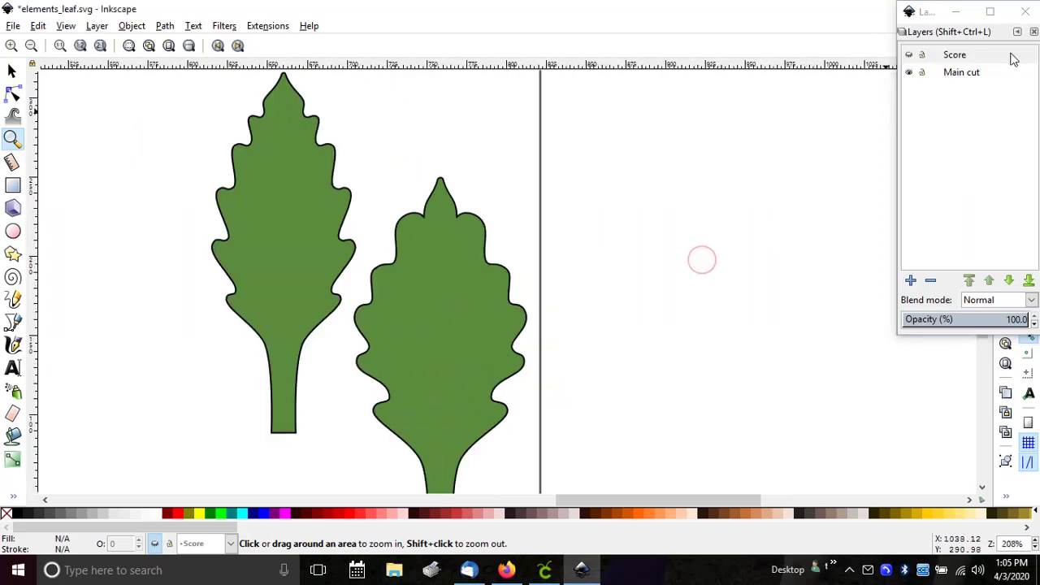
click(909, 74)
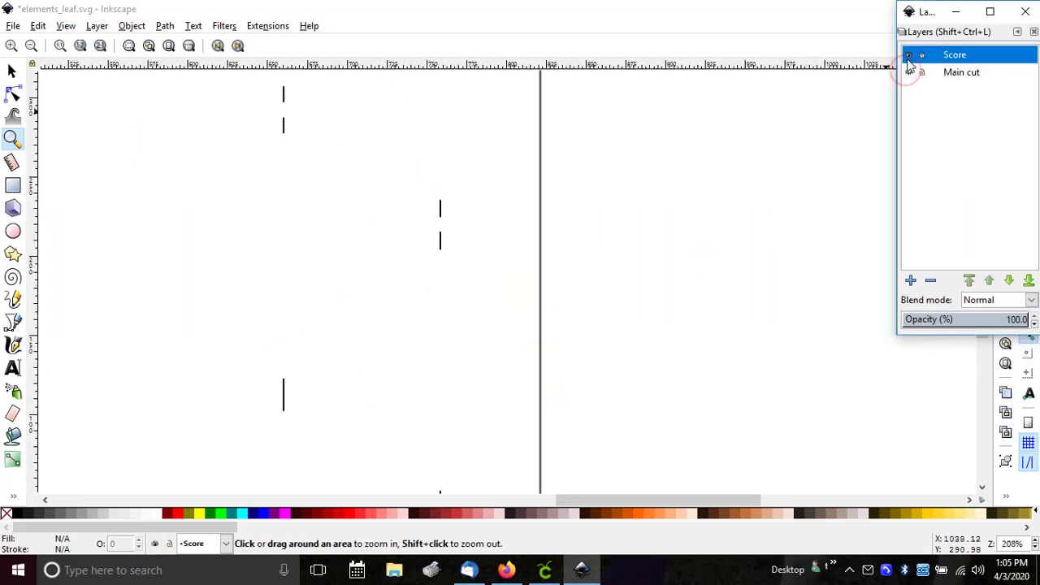
click(909, 74)
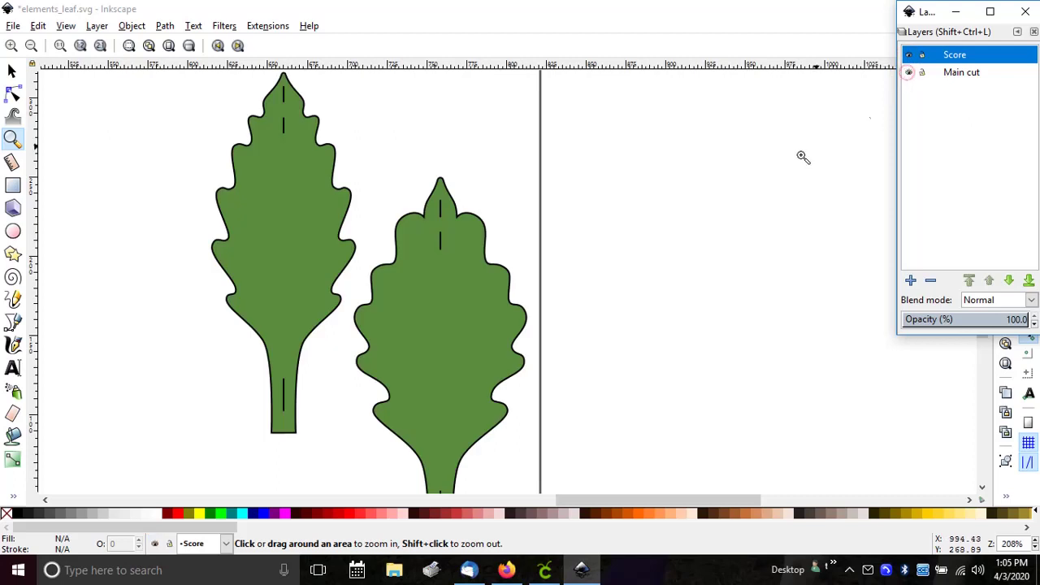
Examine the score lines on the leaf stems up close and across the remaining leaves on the page.
click(30, 46)
click(31, 45)
drag(379, 325, 435, 369)
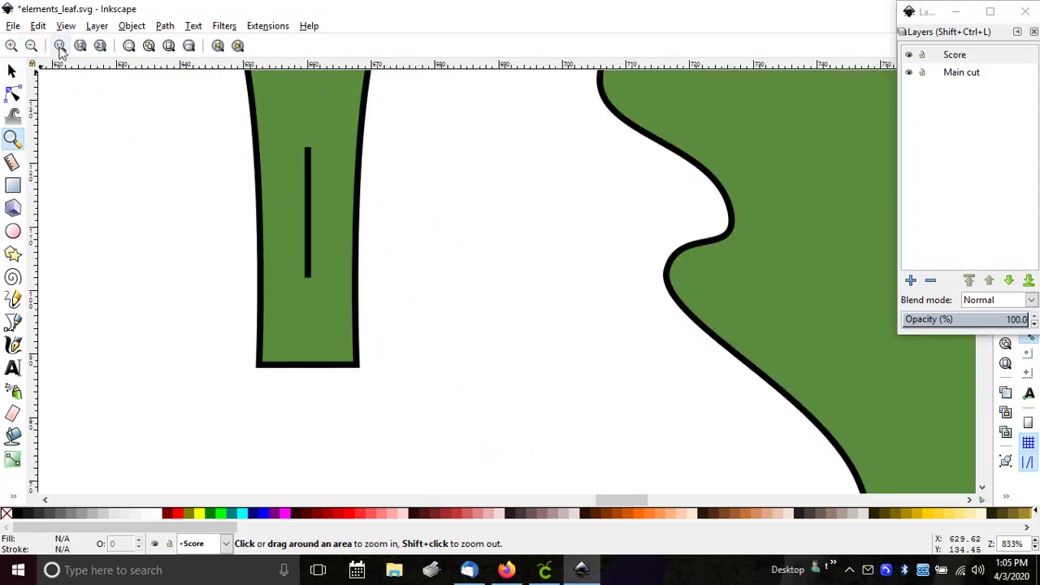
click(31, 46)
click(31, 45)
click(31, 45)
click(31, 46)
click(31, 46)
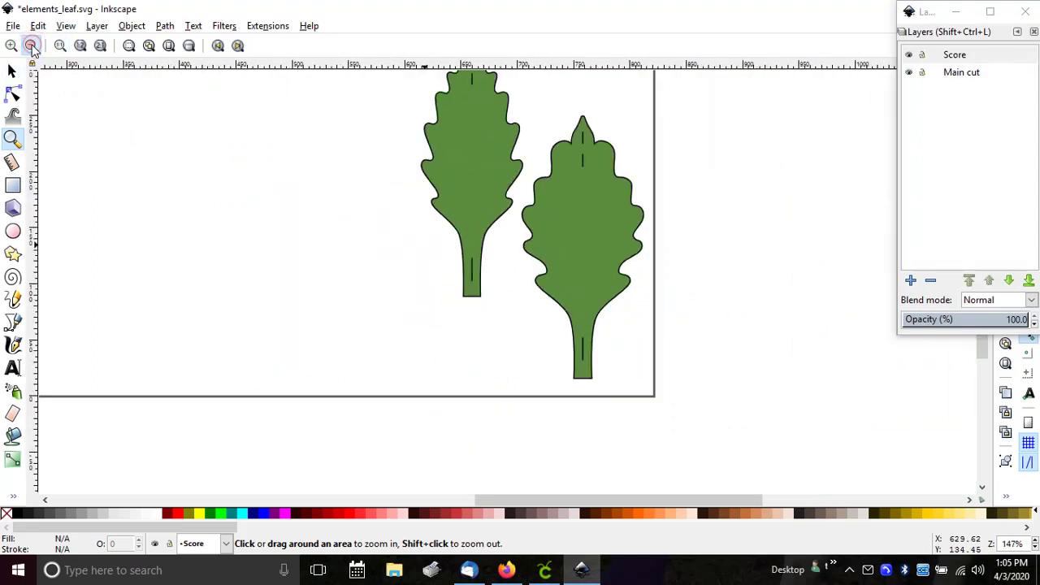
click(31, 45)
click(30, 45)
click(31, 46)
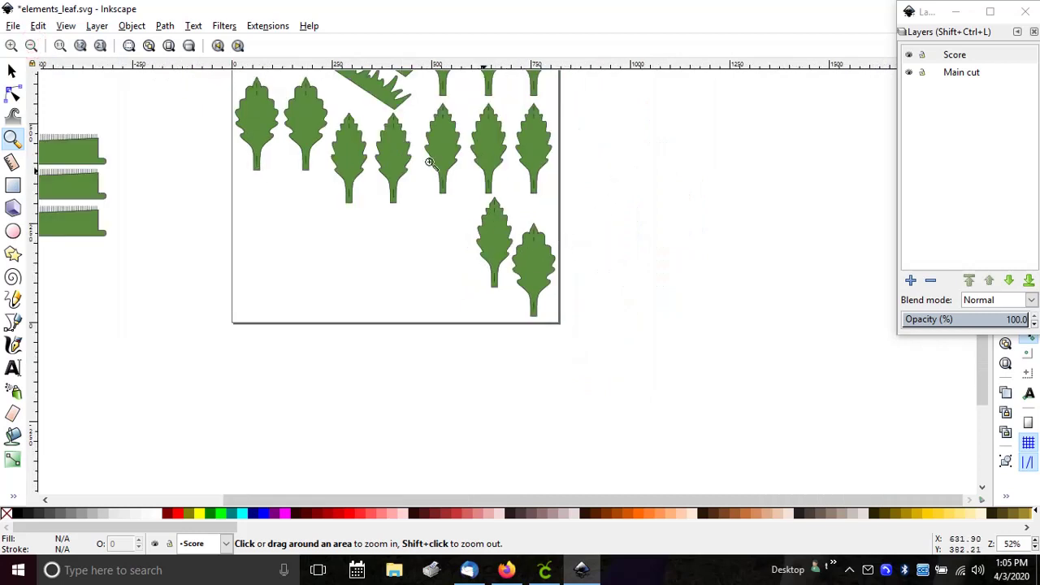
Hide the Main cut layer to leave only the leaf score lines displayed, with the Selector tool active.
click(12, 71)
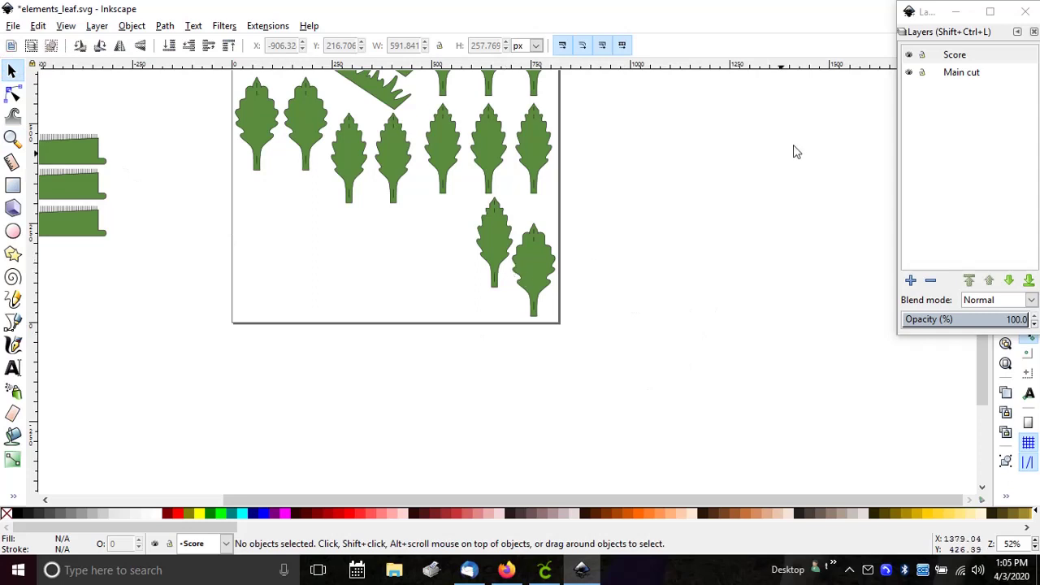
click(910, 73)
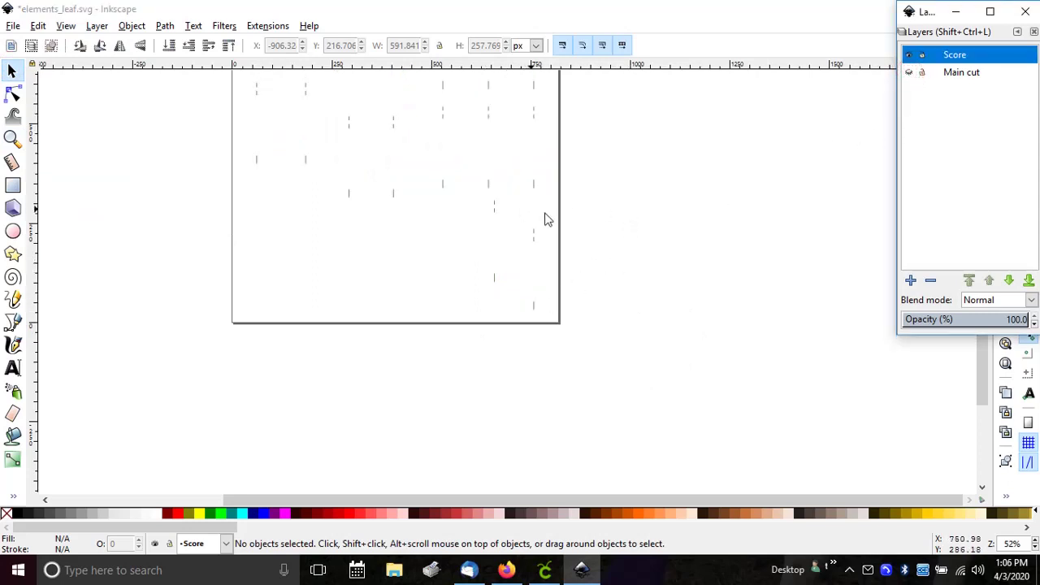
Combine the six score lines of the two lowest leaves on the page into one path.
drag(616, 190, 468, 367)
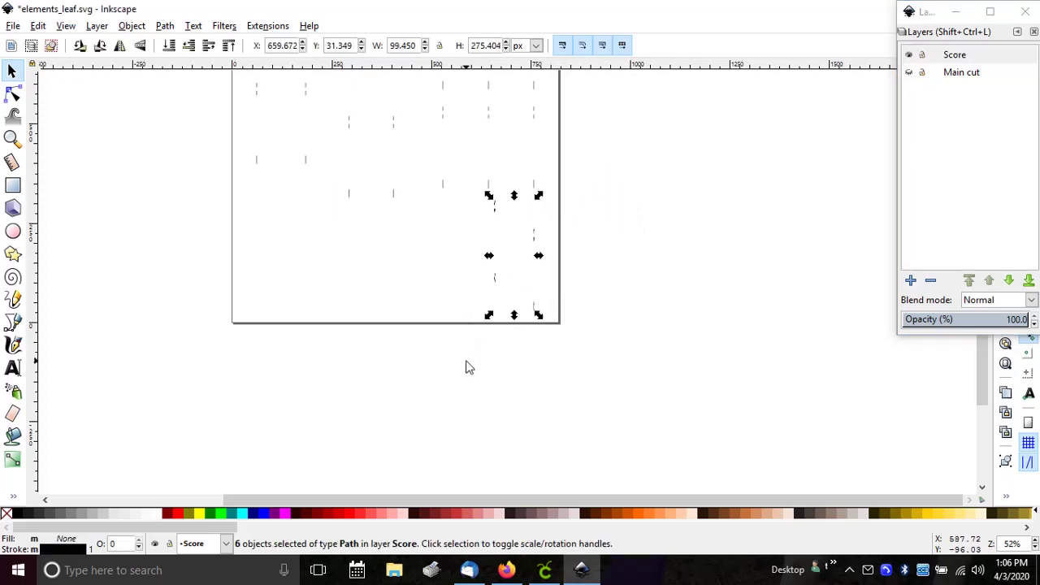
click(165, 26)
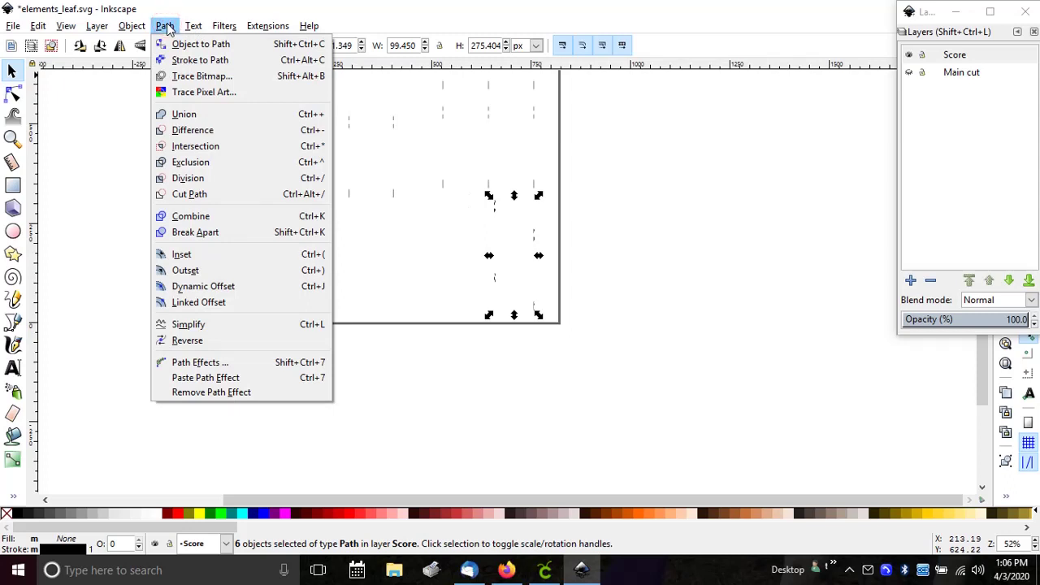
click(174, 218)
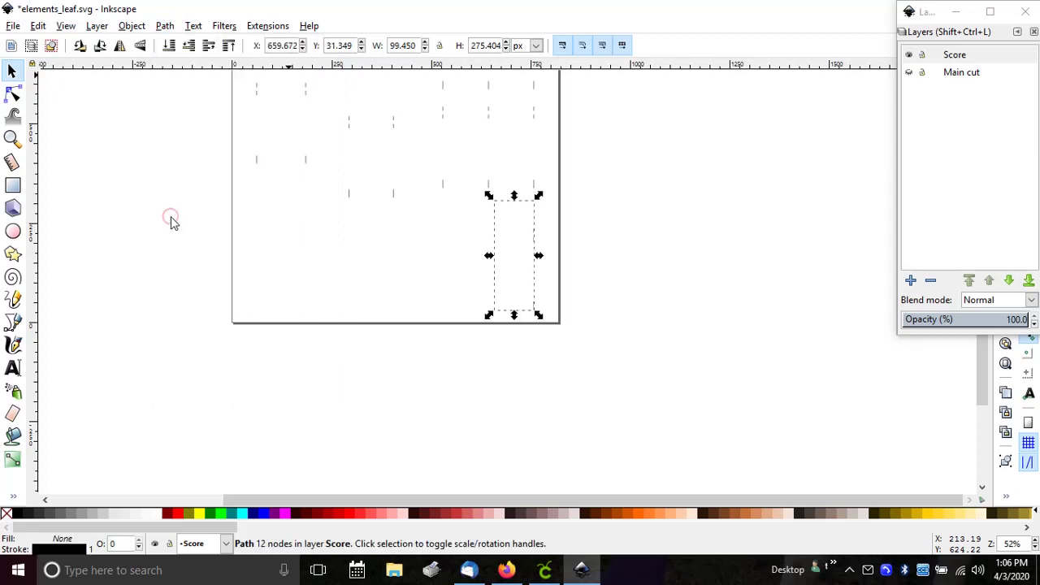
Show only the Main cut layer and combine the two lowest leaf shapes on the page into one path.
click(909, 55)
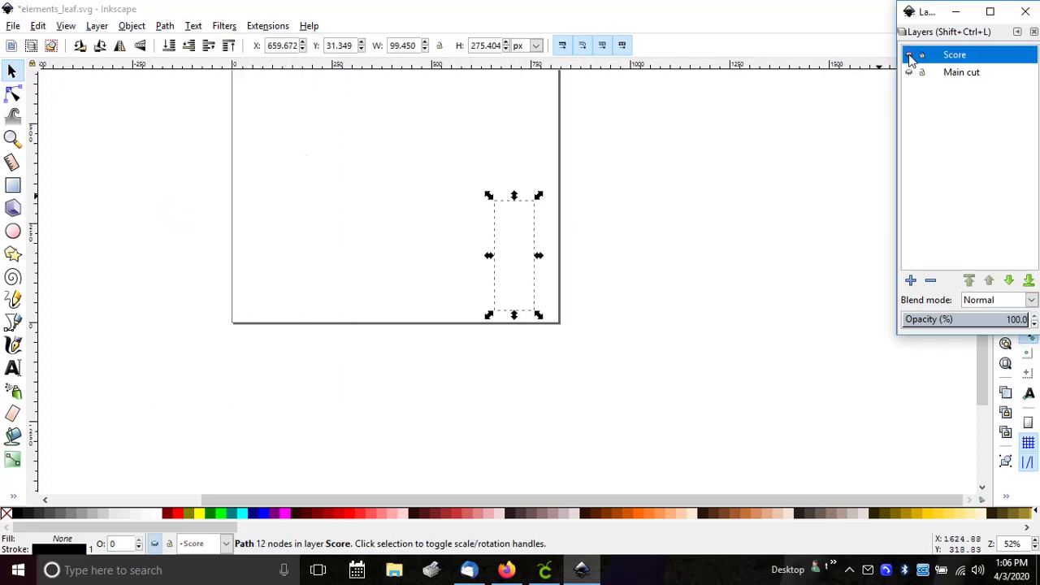
click(908, 72)
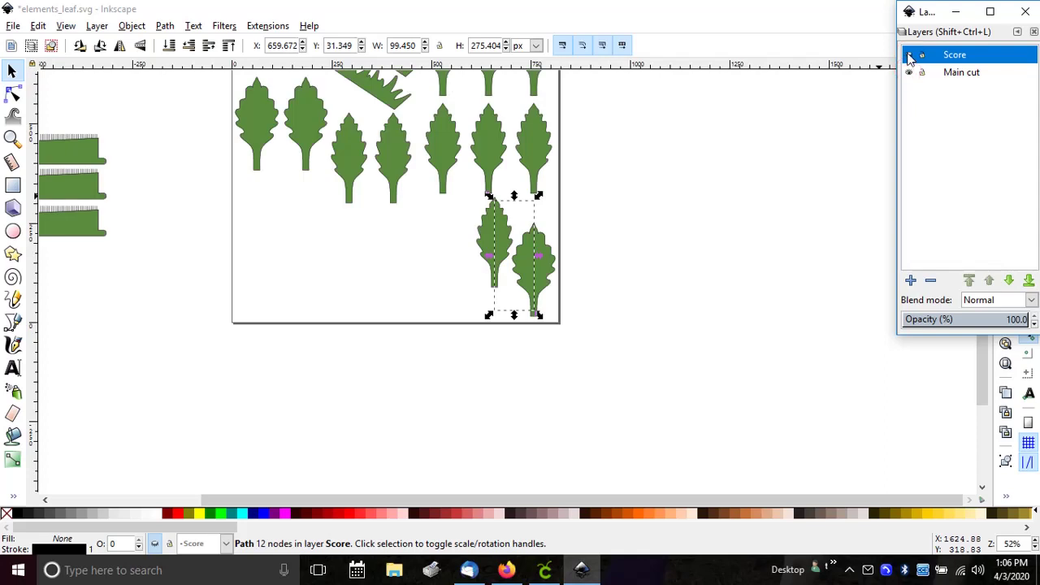
click(909, 56)
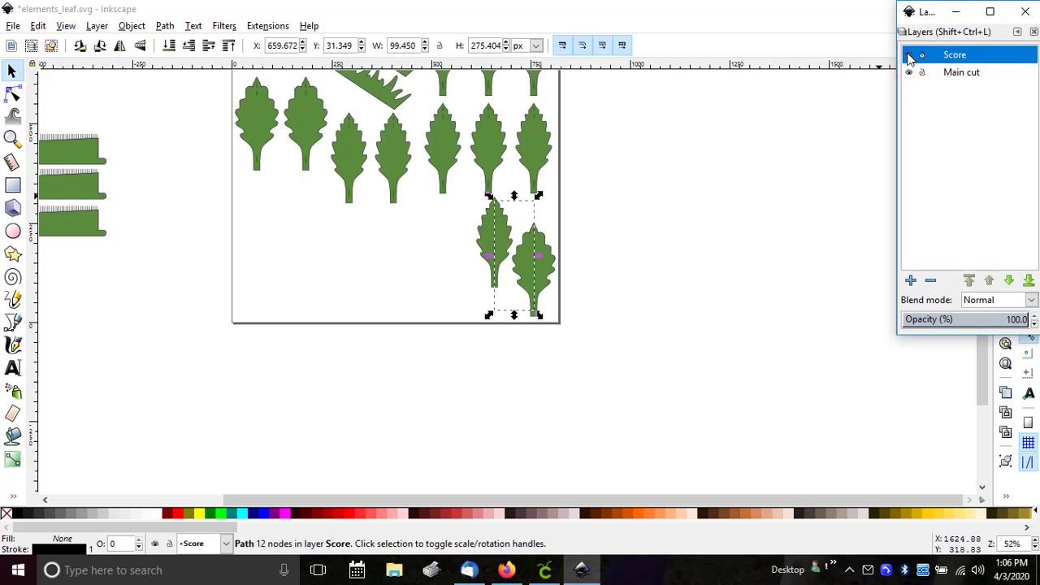
click(612, 293)
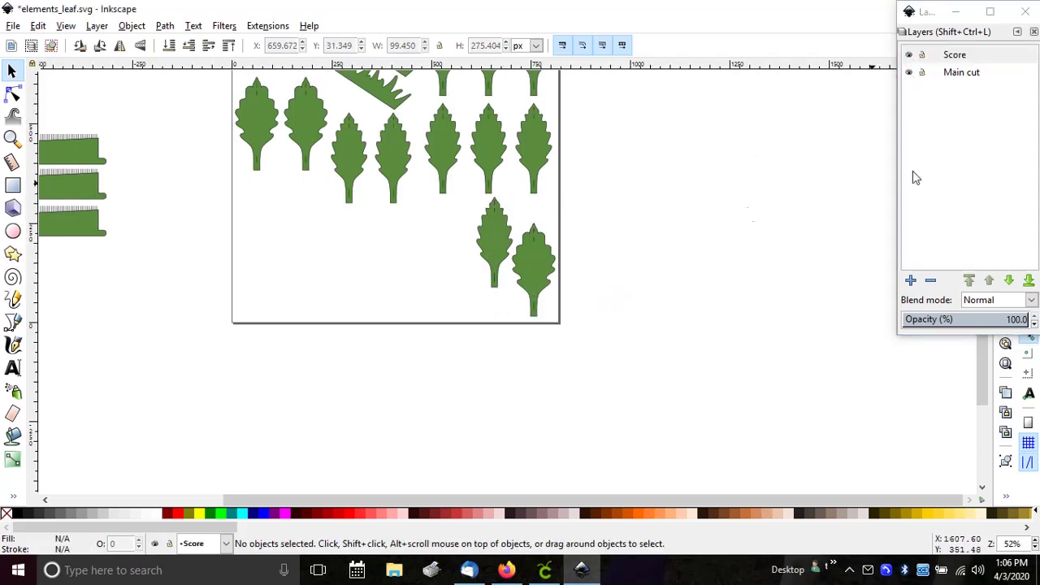
click(908, 55)
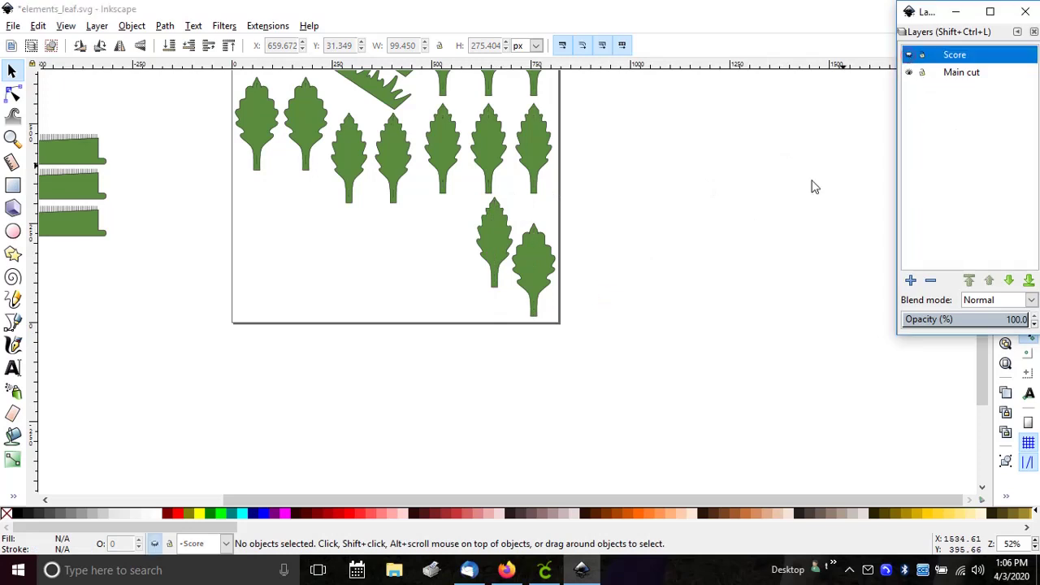
click(650, 201)
drag(639, 182, 462, 366)
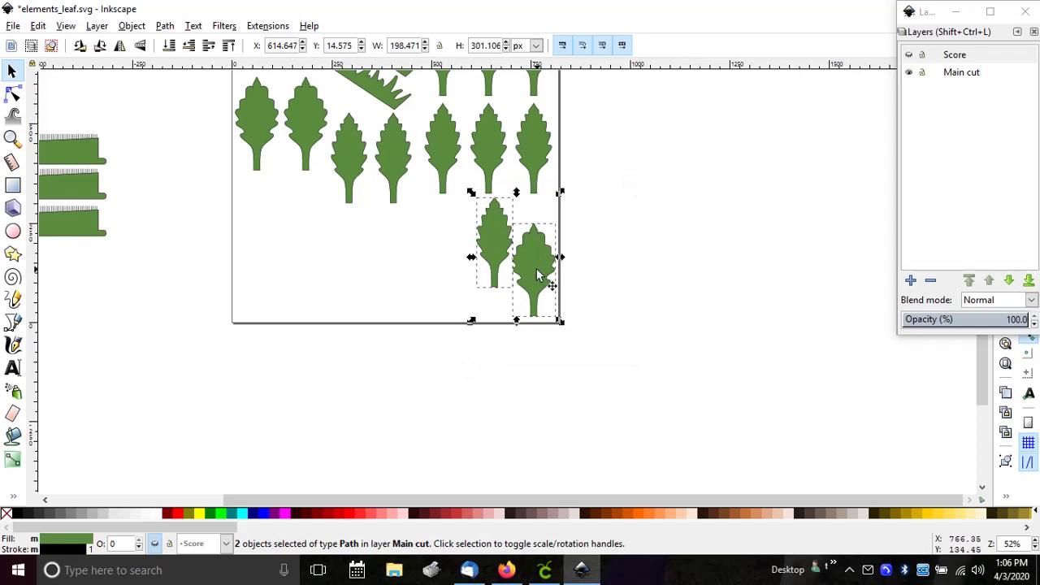
click(165, 26)
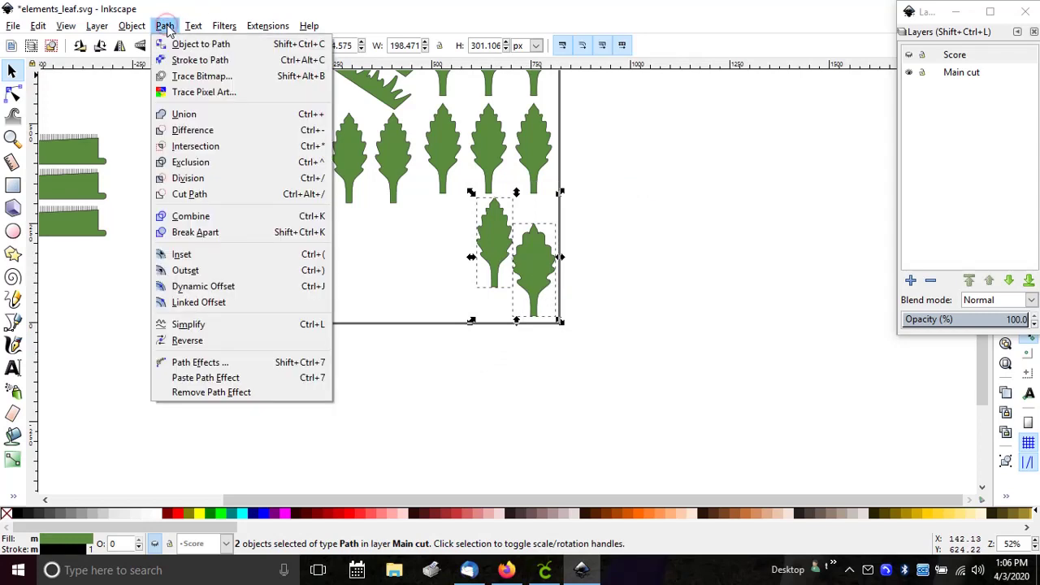
click(181, 218)
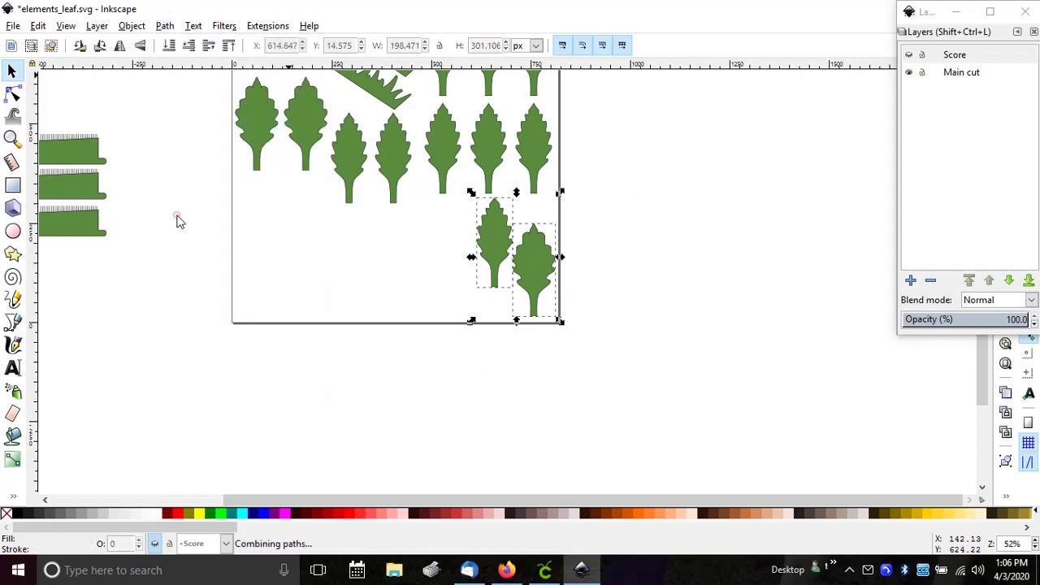
Show the Score layer, group the two lowest leaves with their score lines, and move the group off the page to about X -340, Y -141 px.
click(918, 72)
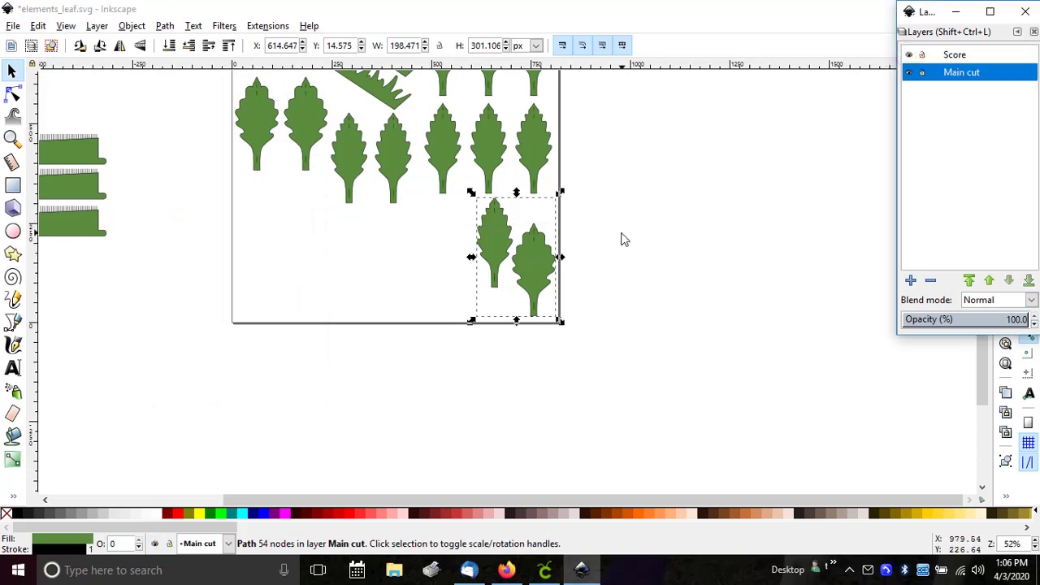
click(662, 295)
drag(593, 354, 448, 199)
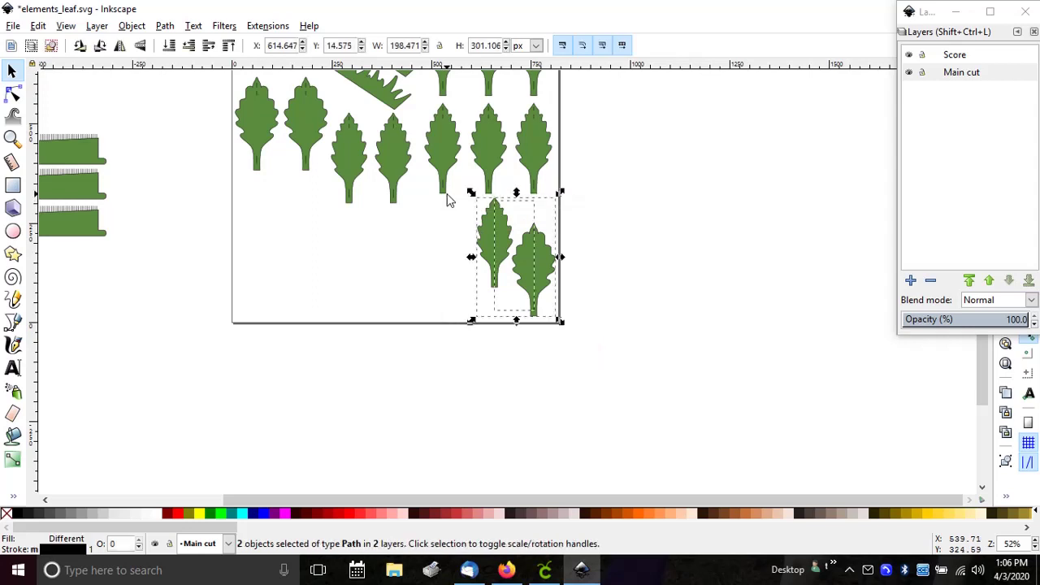
right_click(523, 257)
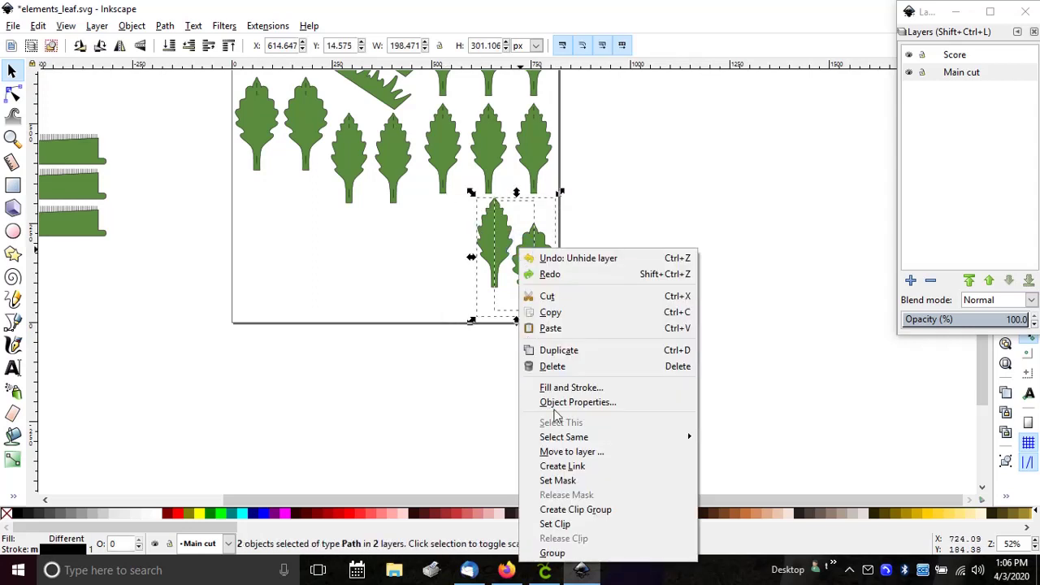
click(553, 553)
drag(532, 276, 153, 339)
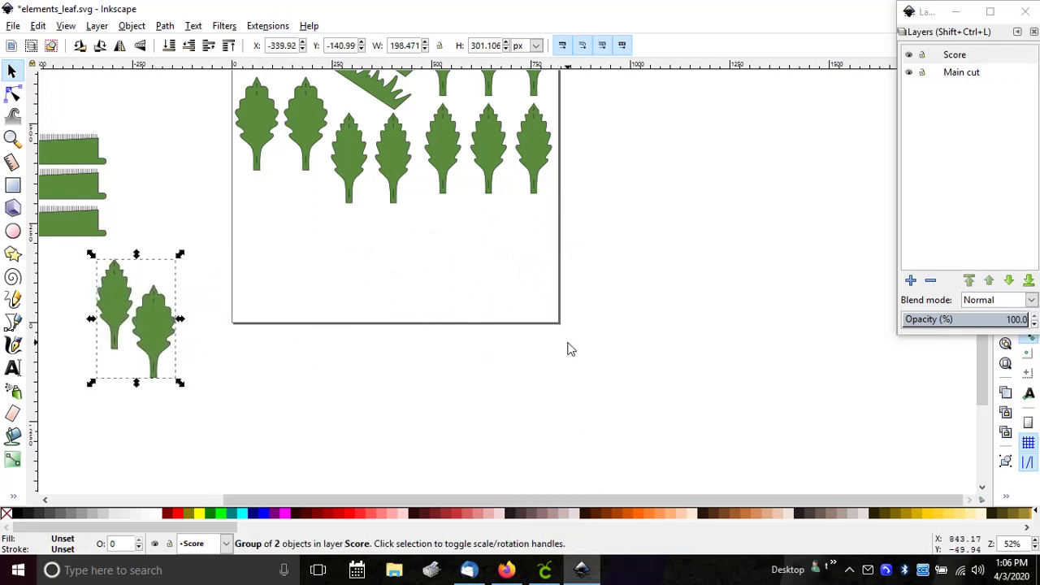
Hide the Main cut layer and combine the six score lines of the two rightmost leaves in the page's lower row into one path.
scroll(596, 339, up, 5)
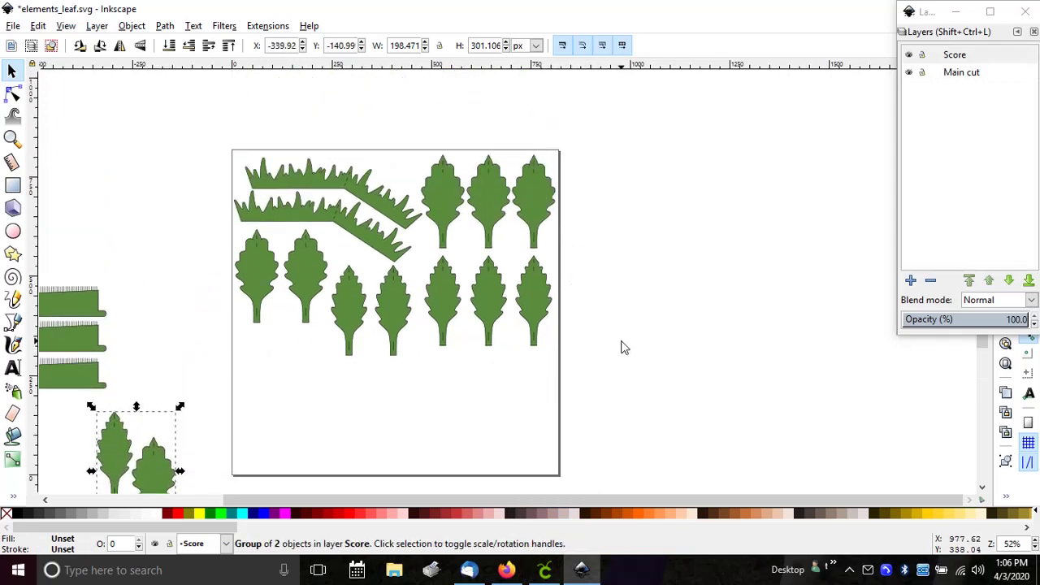
click(909, 73)
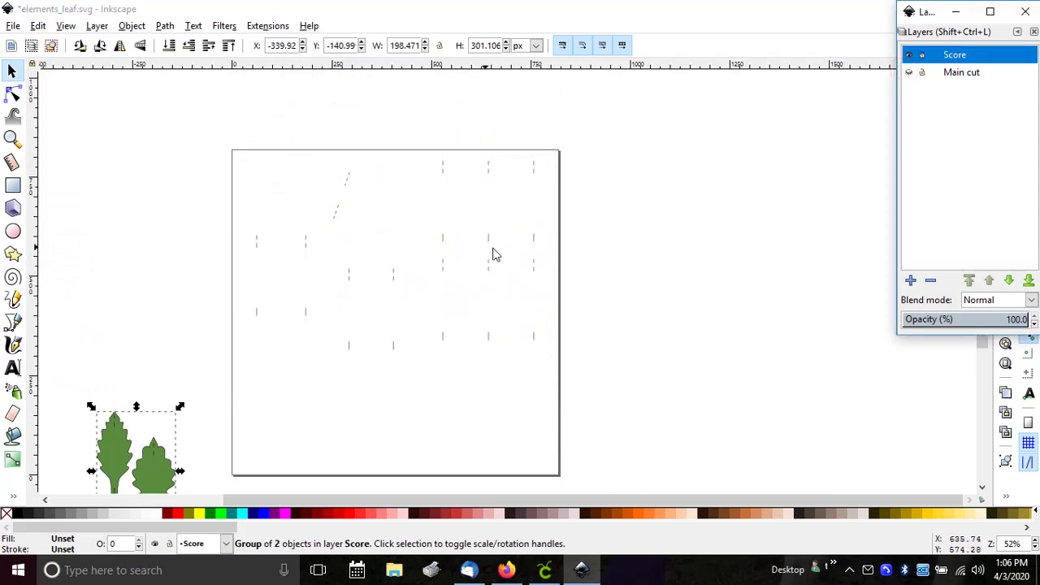
click(909, 72)
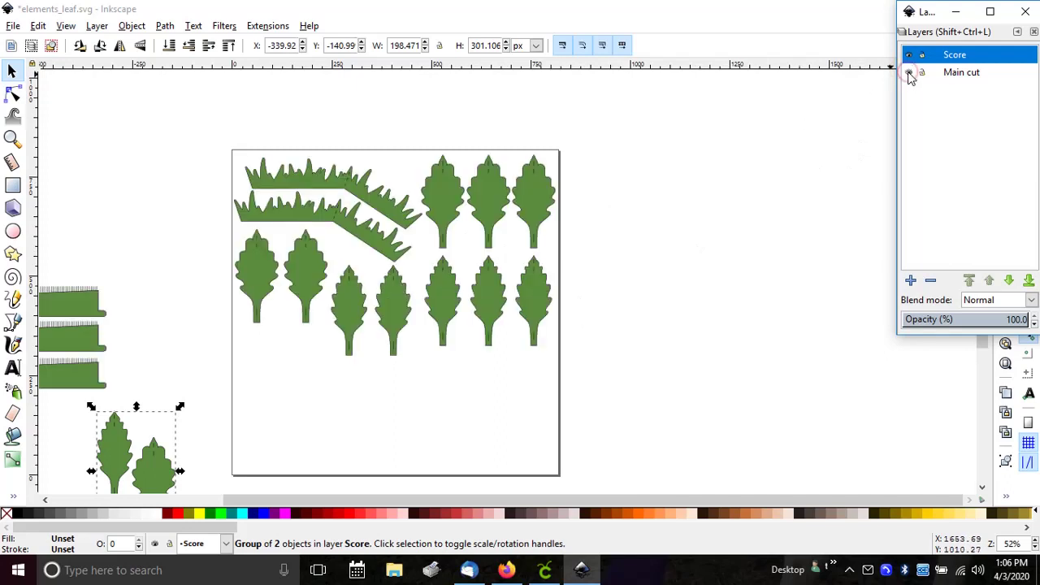
click(909, 72)
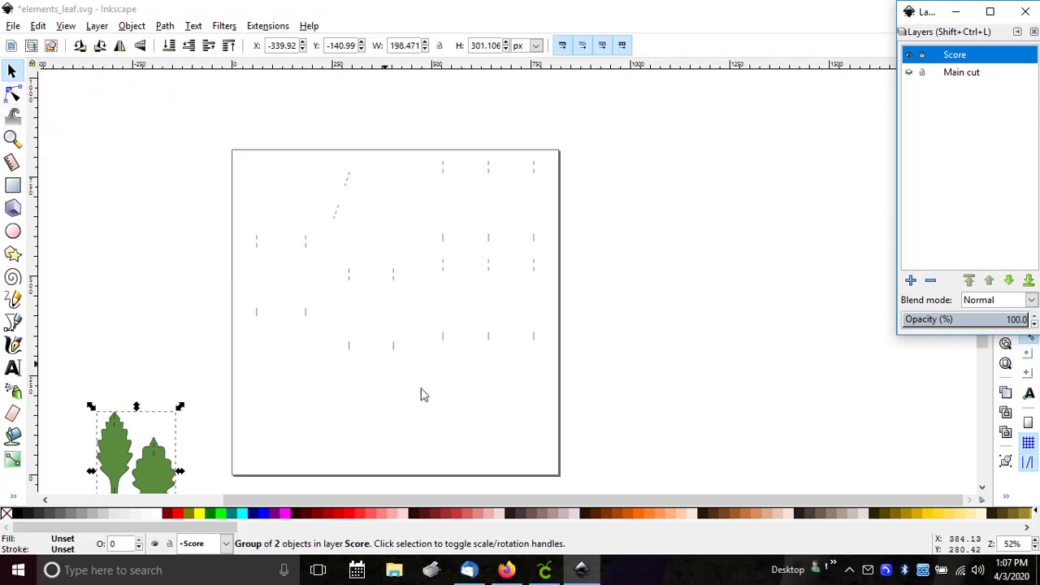
drag(583, 255, 471, 365)
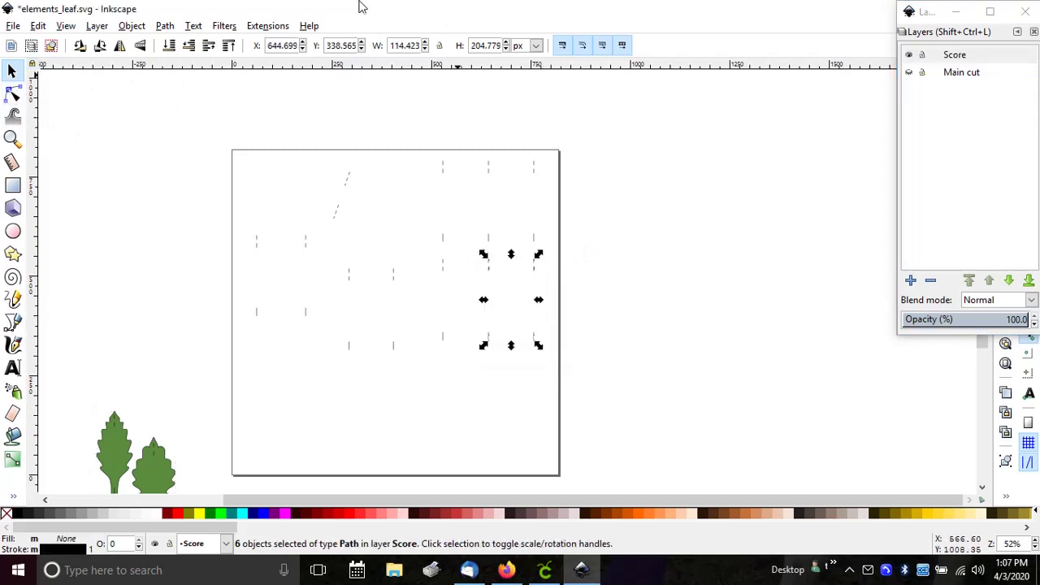
click(165, 27)
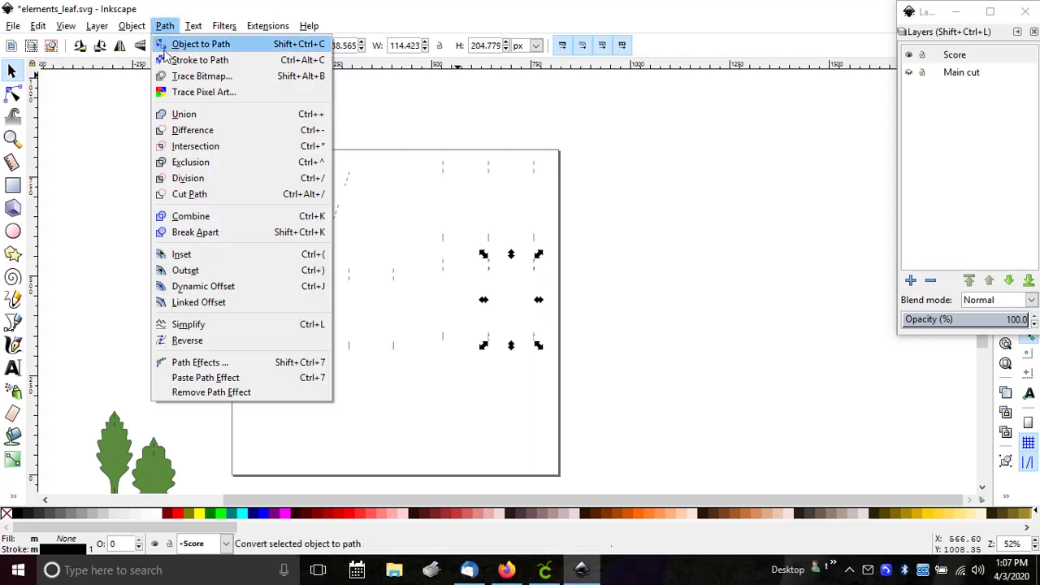
click(190, 216)
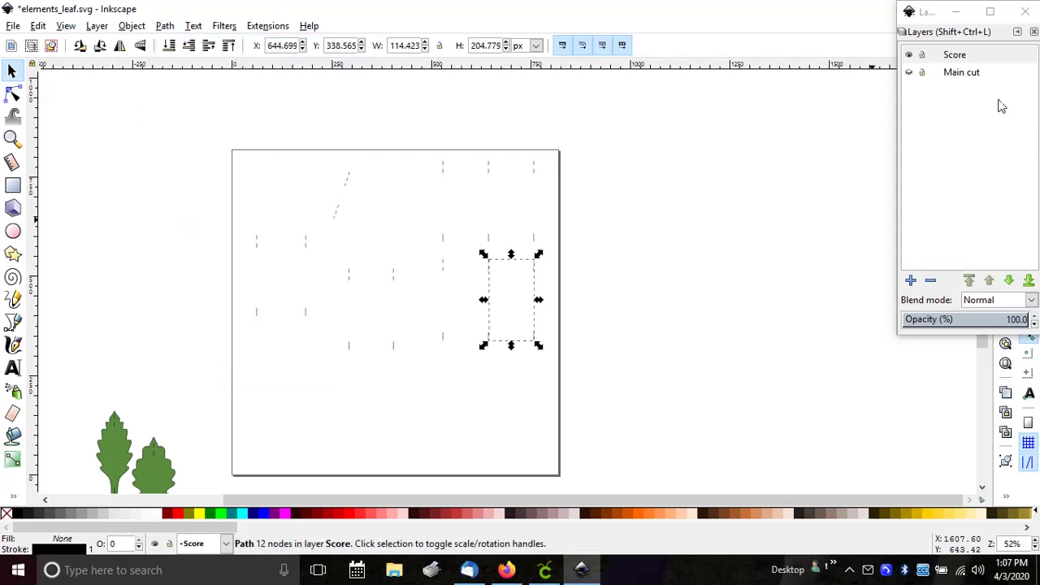
Show only the Main cut layer and combine the two rightmost leaf shapes of the lower row into one path.
click(910, 55)
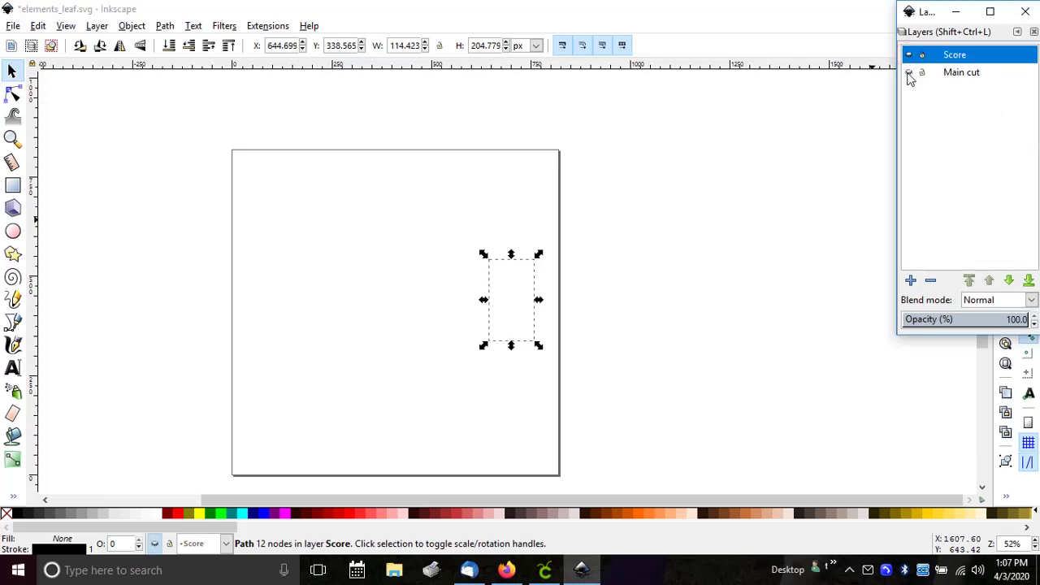
click(909, 72)
click(572, 331)
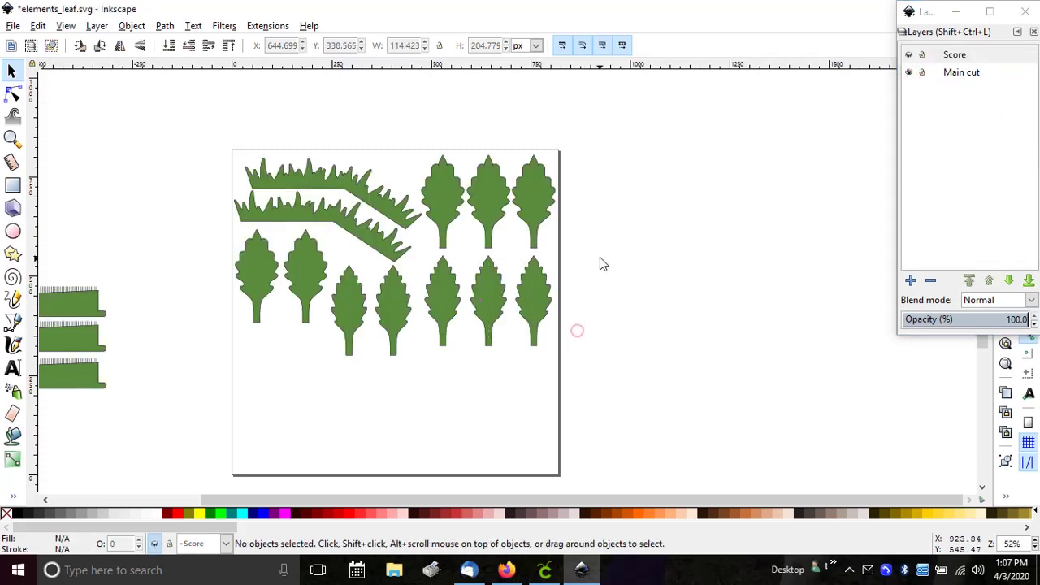
drag(600, 249, 468, 377)
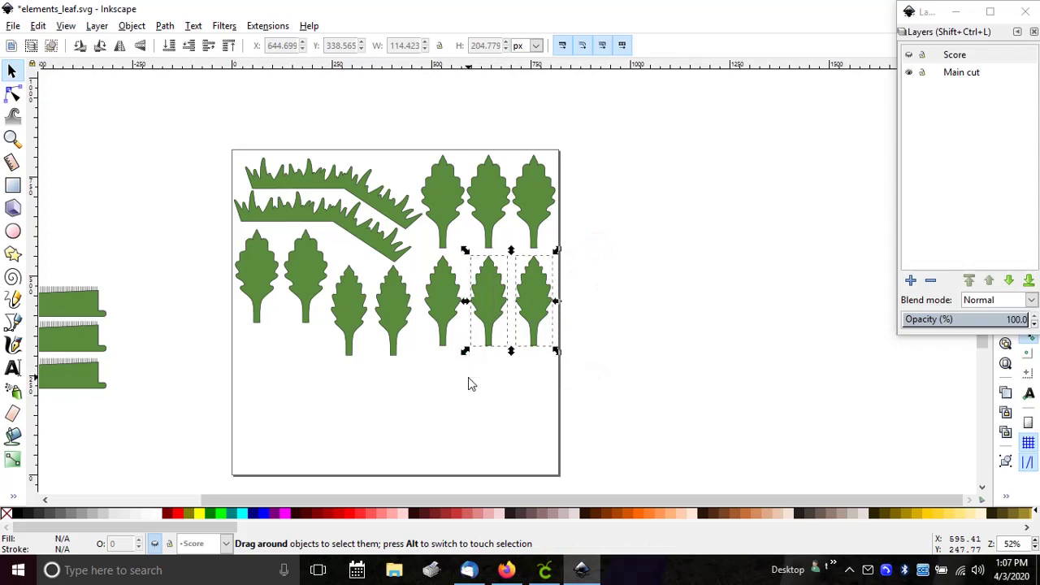
click(165, 26)
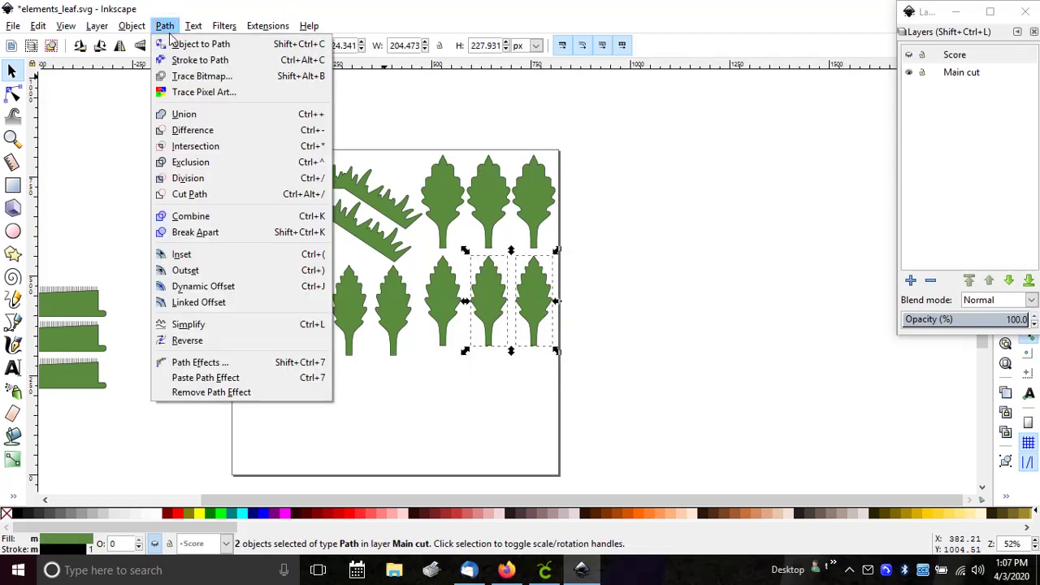
click(187, 216)
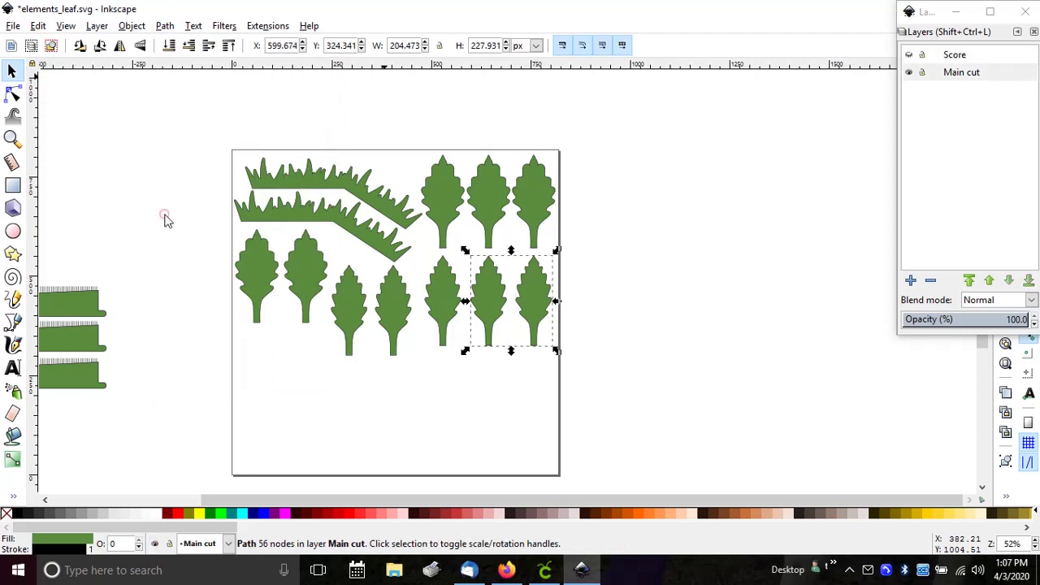
Show the Score layer, group the lower row's two combined leaves with their score lines, and move the group off the page to about X -255, Y 159 px.
click(910, 55)
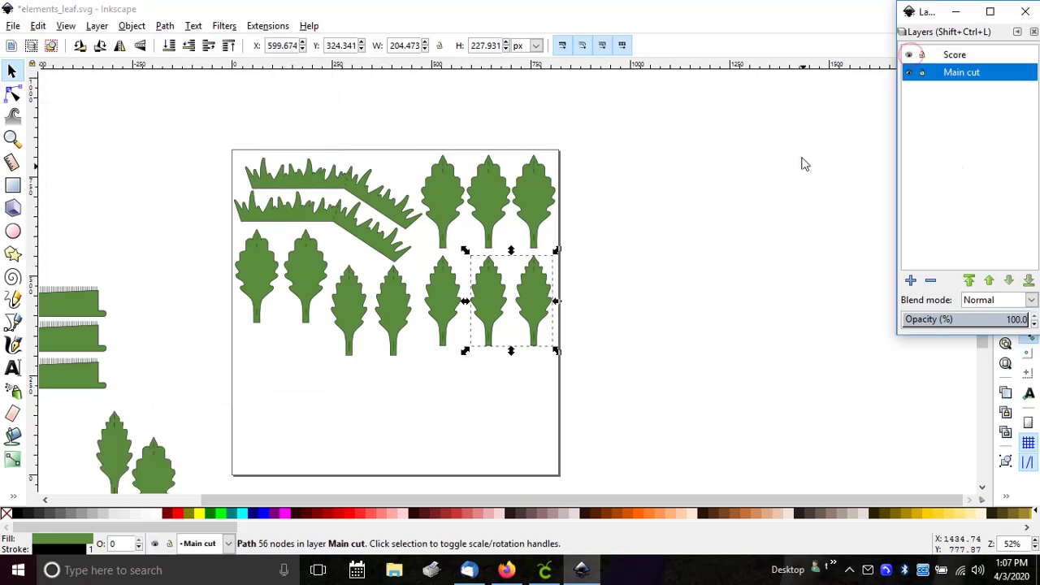
click(582, 318)
drag(572, 363, 466, 247)
right_click(502, 298)
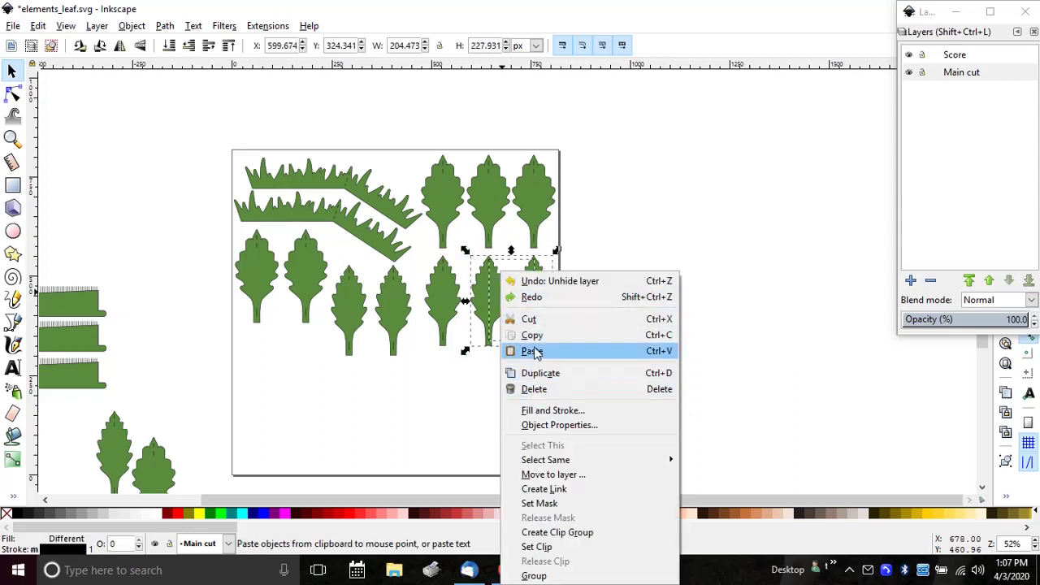
click(533, 576)
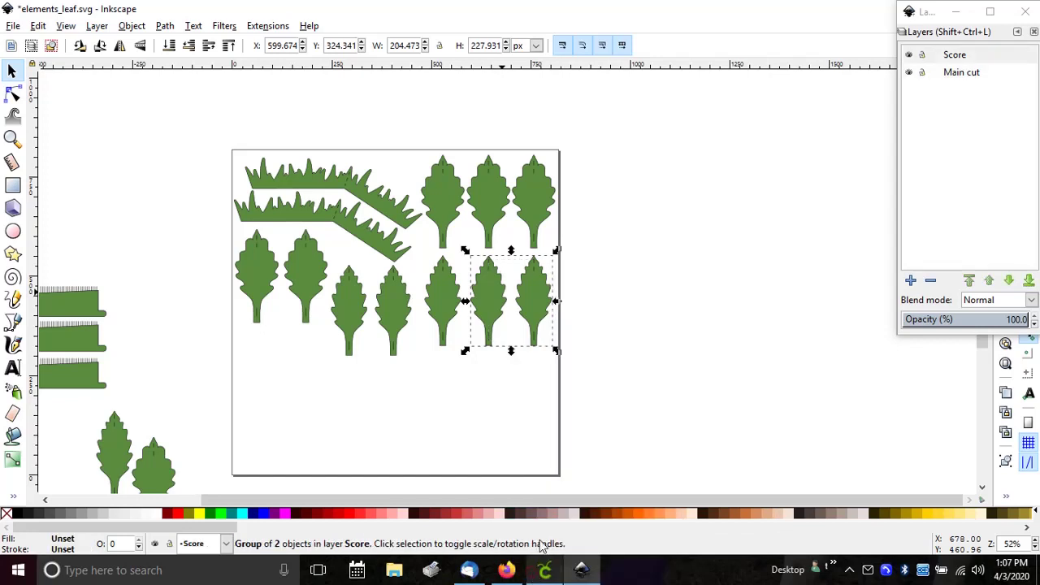
drag(535, 286, 196, 360)
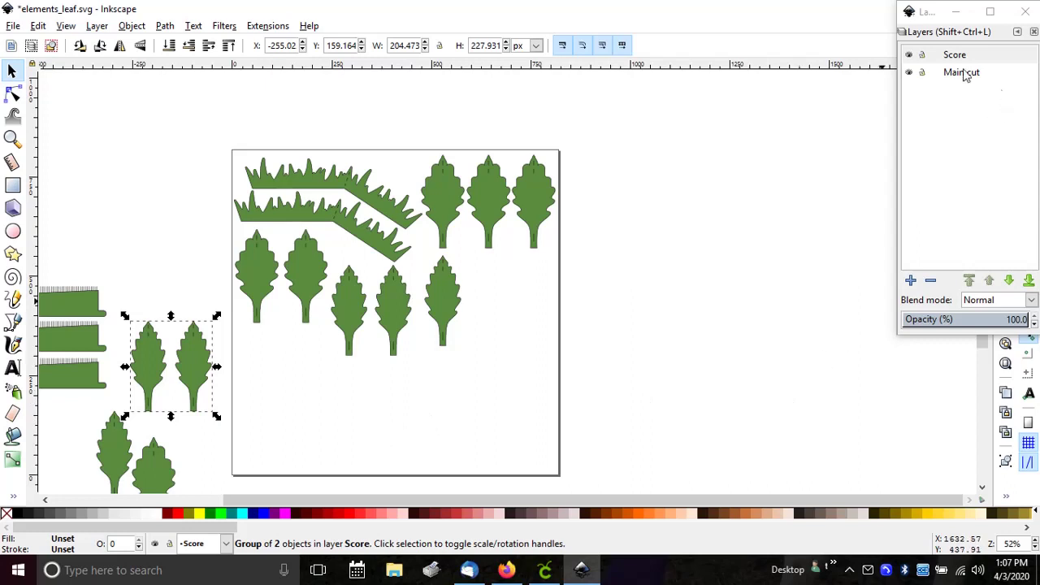
Hide the Main cut layer and combine the six score lines of the two leaves in the page's upper right corner into one path.
click(909, 73)
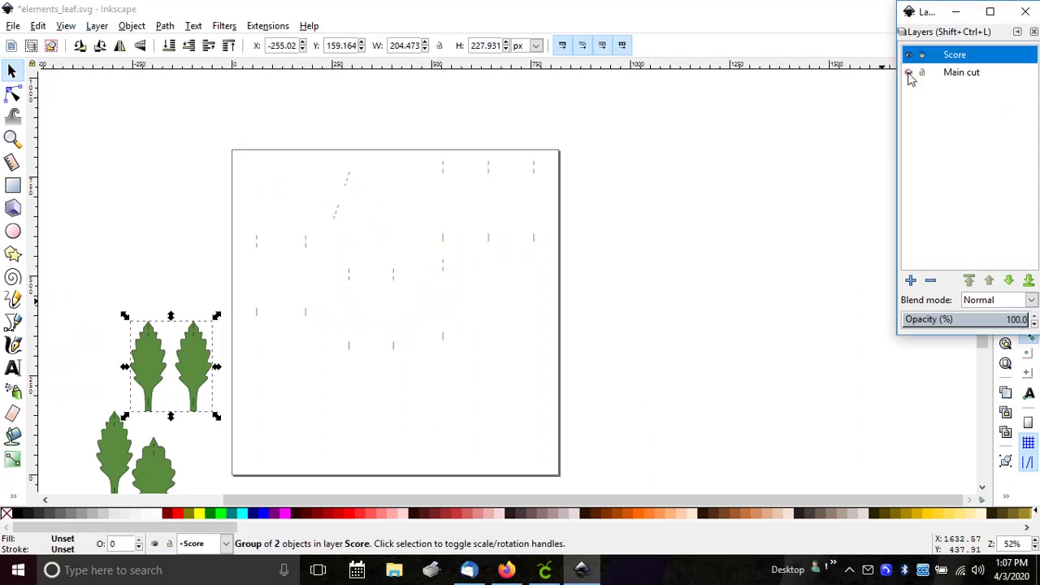
drag(473, 134, 598, 291)
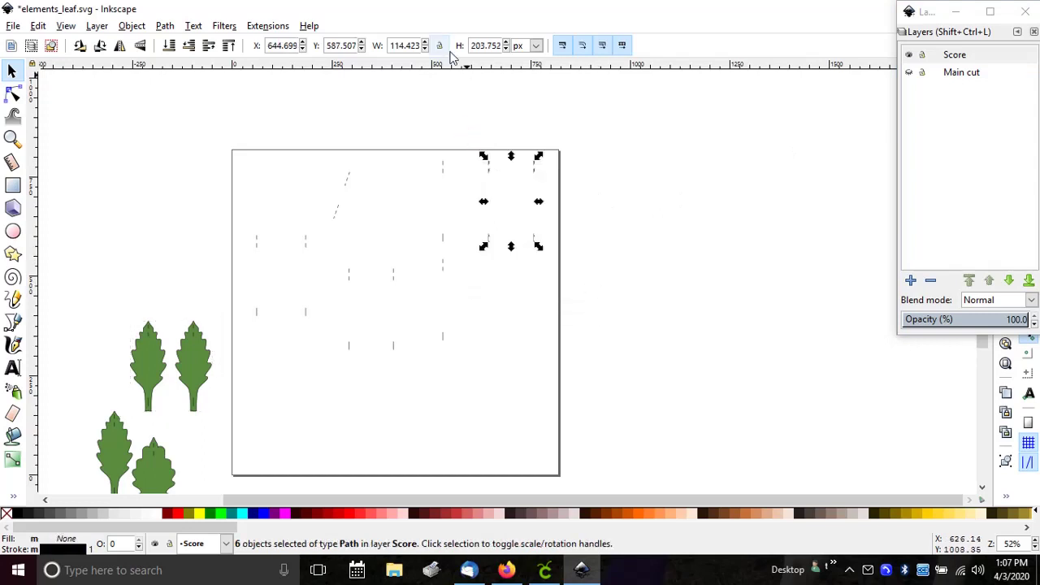
click(167, 27)
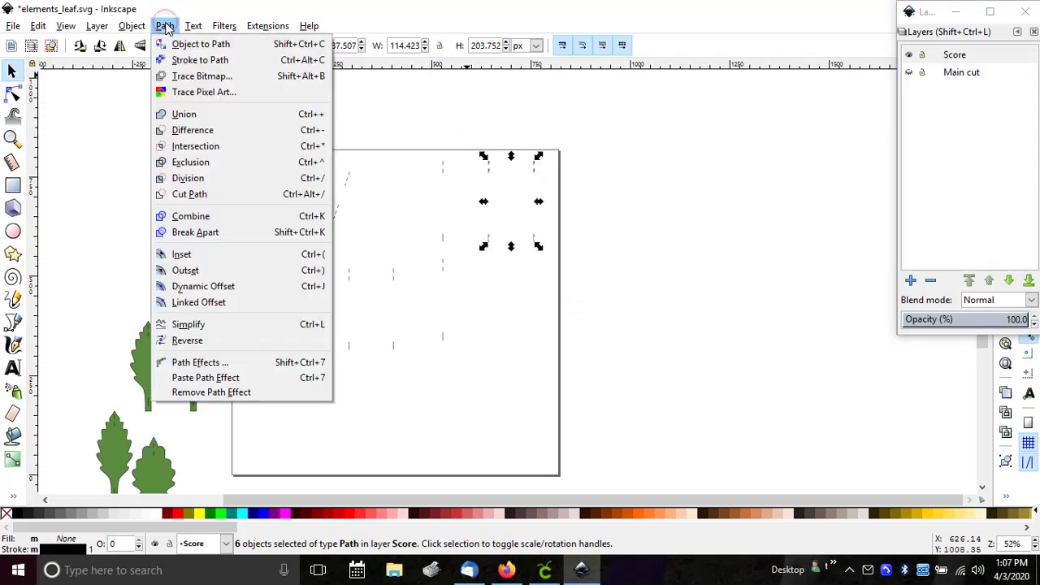
click(175, 217)
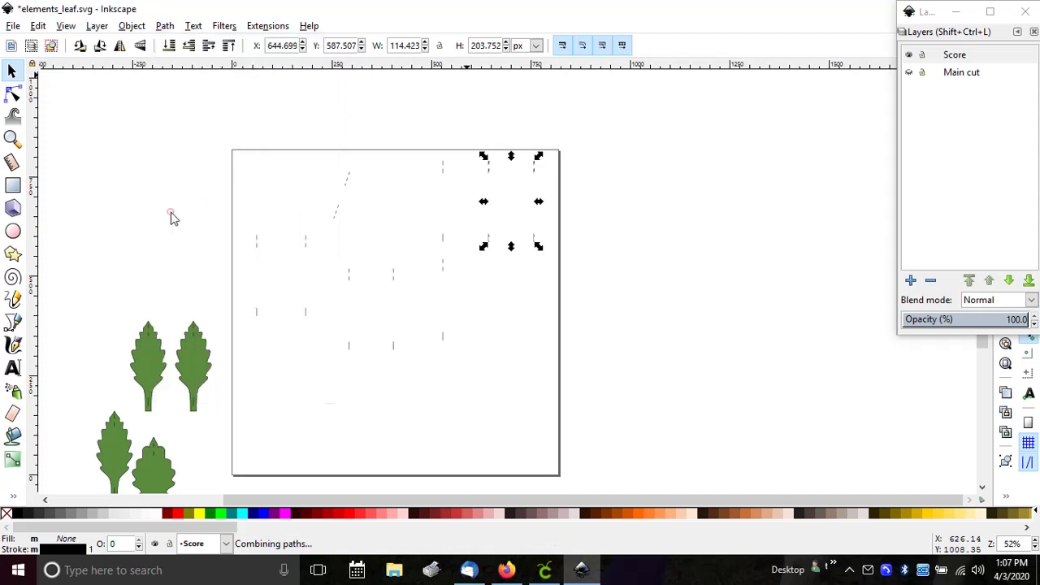
Show only the Main cut layer and combine the two leaf shapes in the page's upper right corner into one path.
click(910, 73)
click(908, 55)
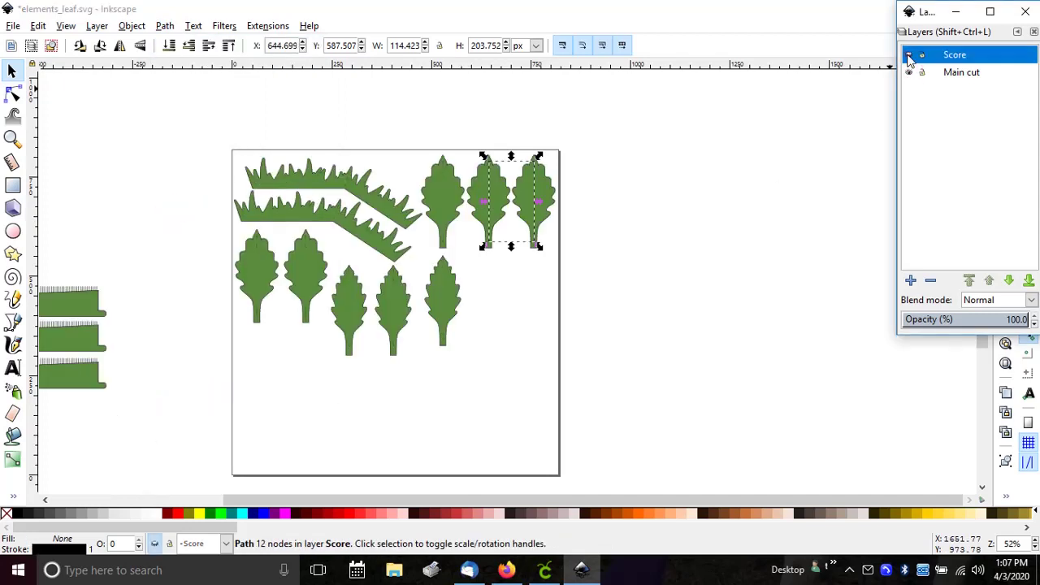
click(582, 128)
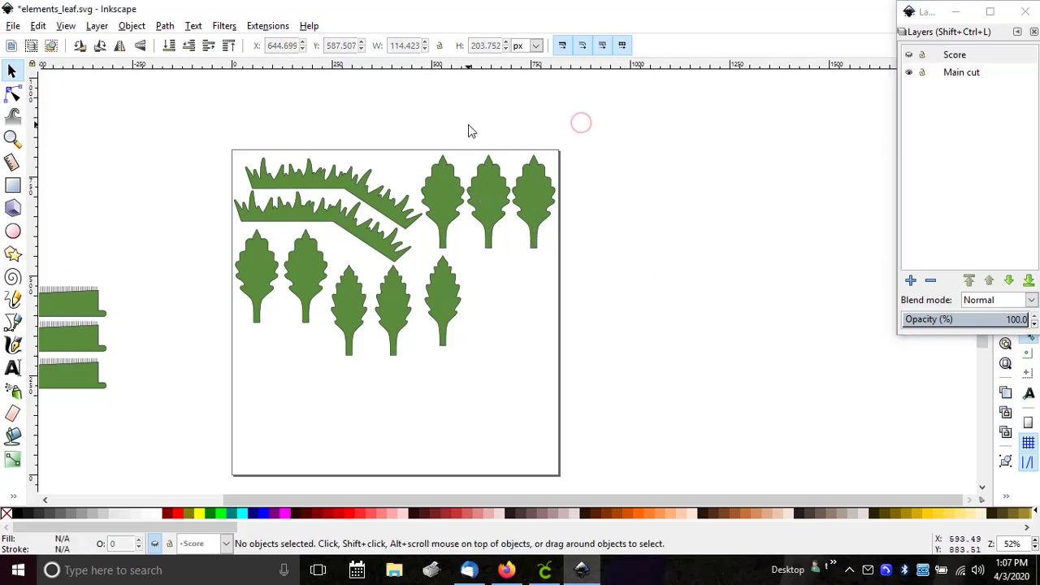
drag(462, 122, 597, 282)
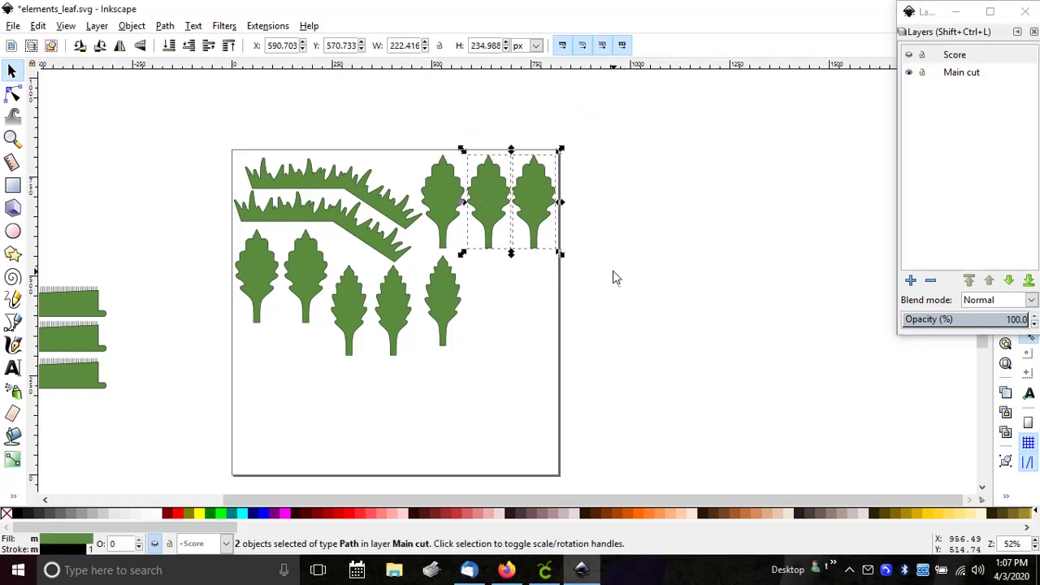
click(165, 26)
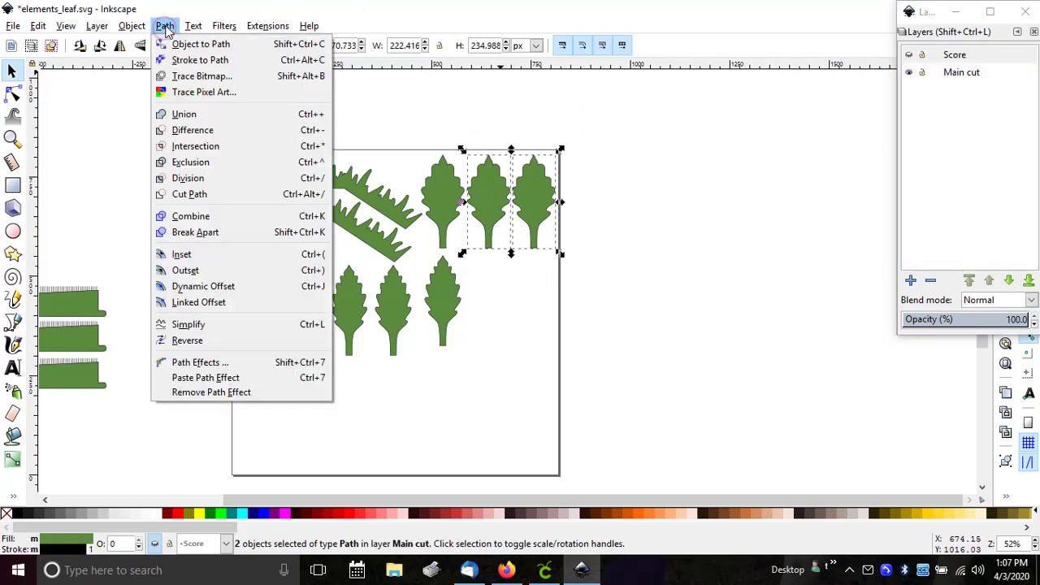
click(183, 232)
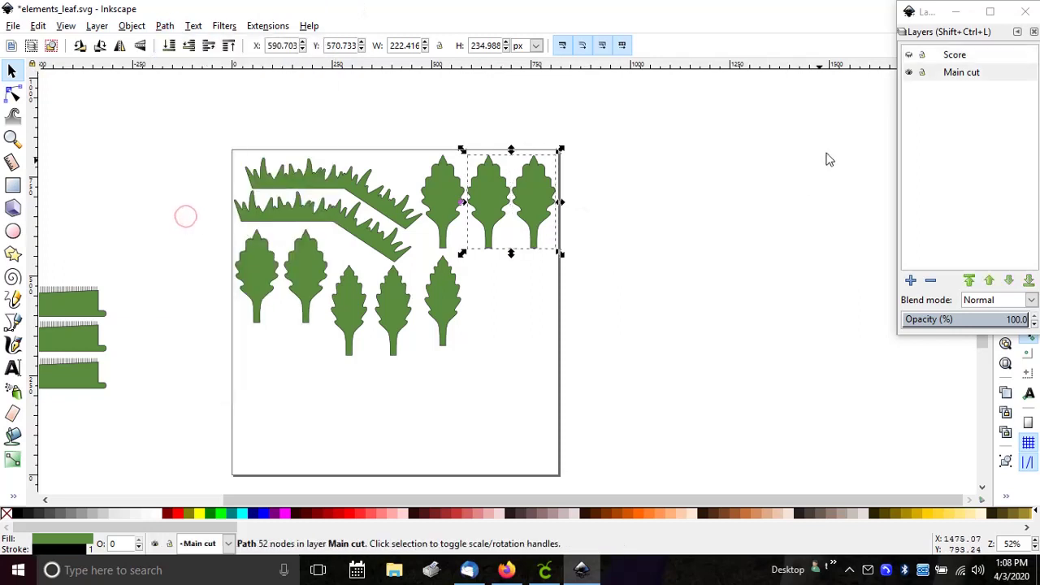
Show the Score layer, group the upper right leaf pair with its score lines, and move the group off the page to about X -306, Y 459 px.
click(908, 55)
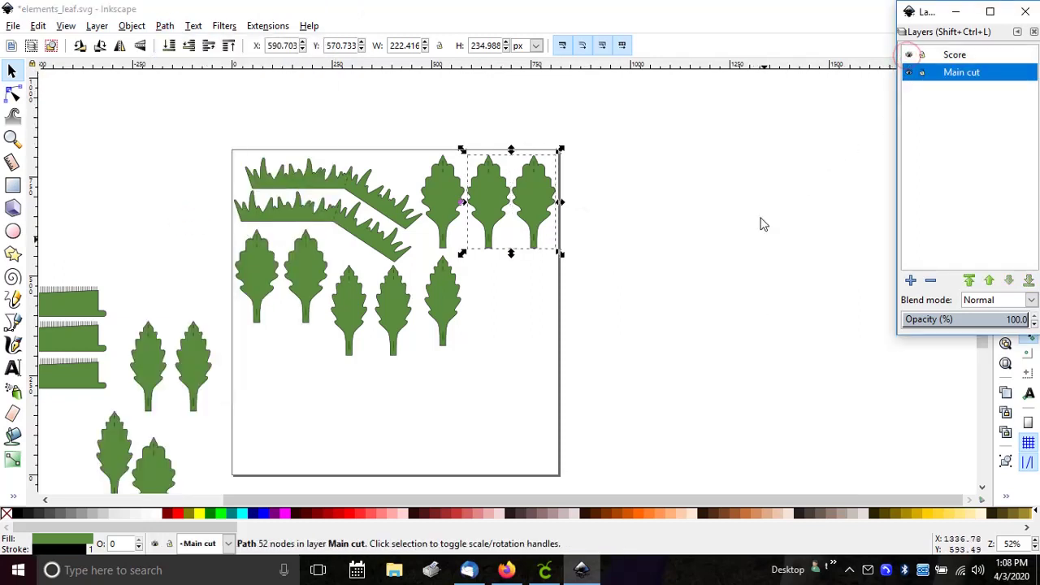
click(622, 138)
drag(579, 116, 468, 313)
right_click(505, 204)
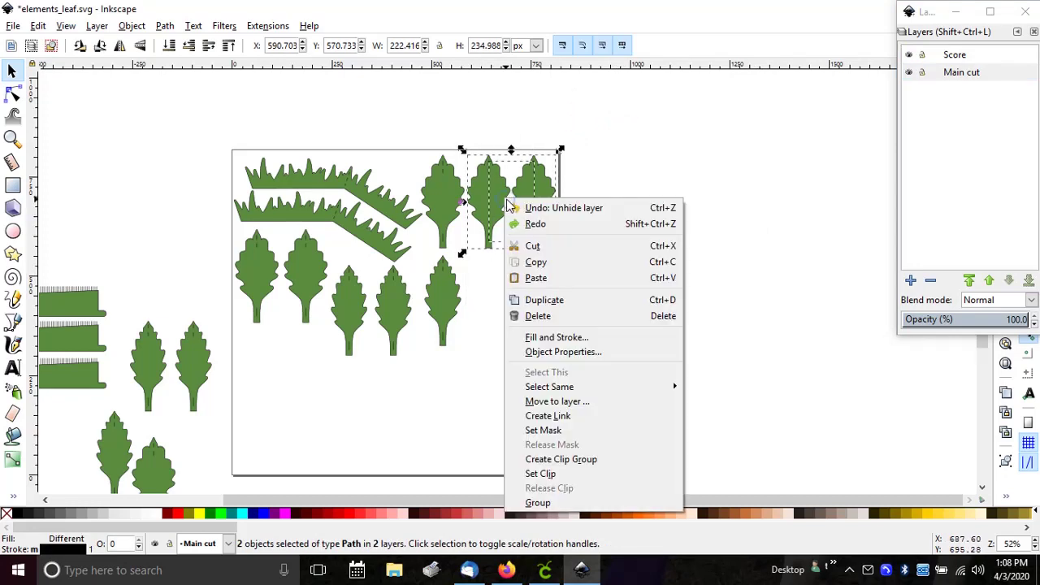
click(543, 502)
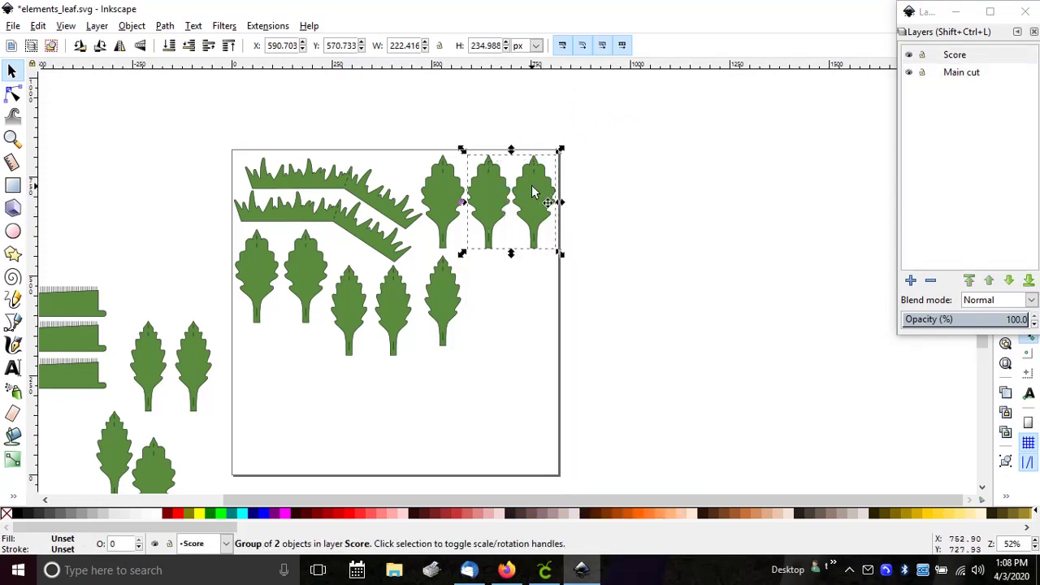
drag(532, 192, 182, 237)
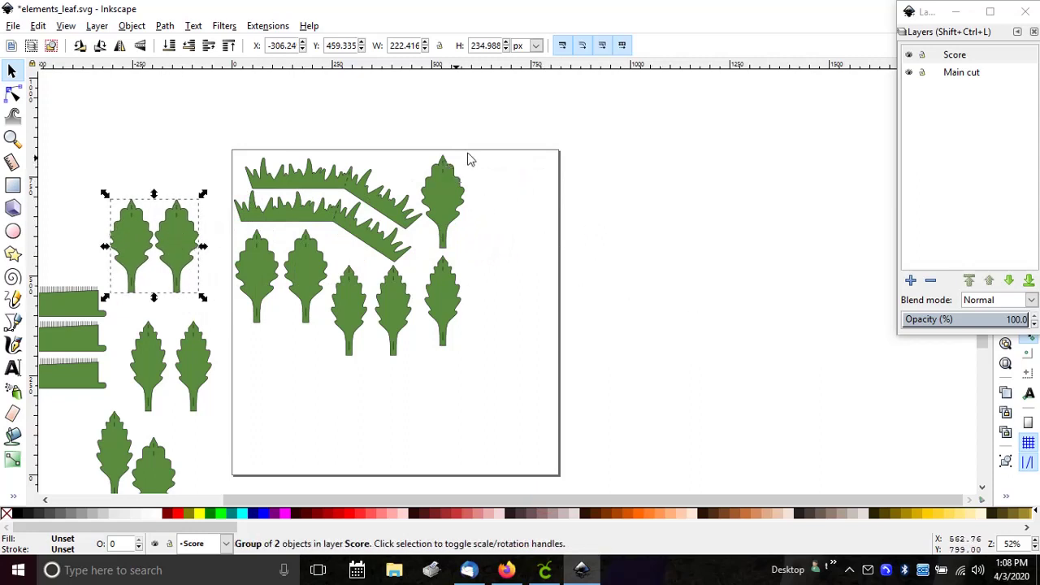
click(422, 121)
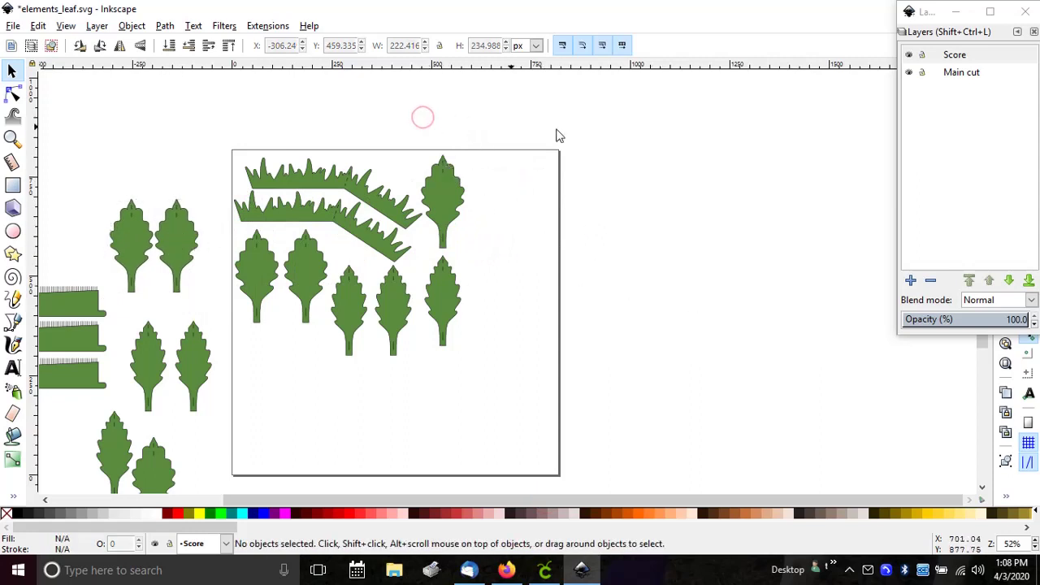
Hide the Main cut layer and combine the six score lines of the two rightmost, vertically stacked leaves into one path.
click(908, 74)
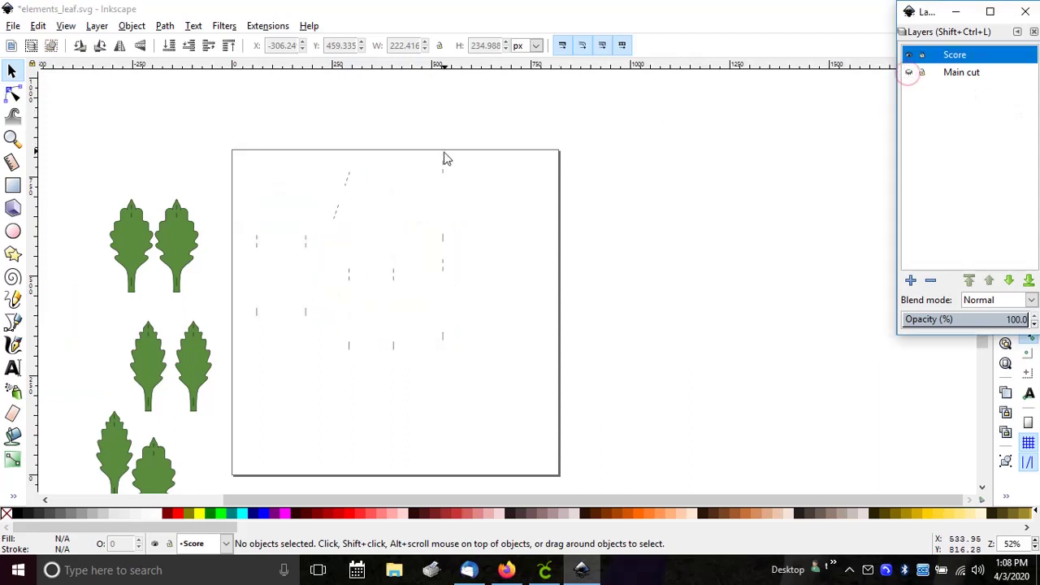
drag(423, 110, 468, 390)
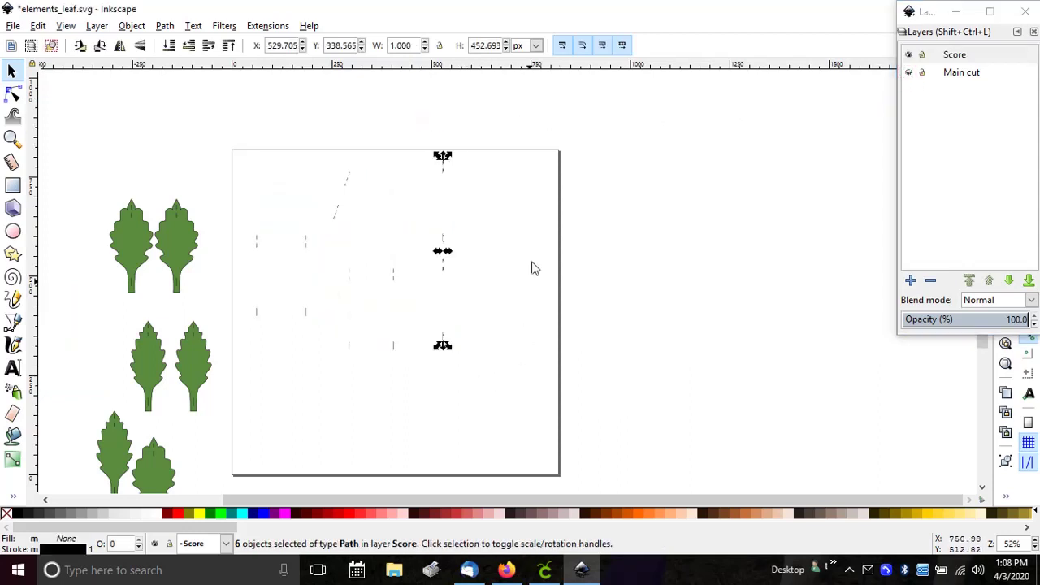
click(164, 26)
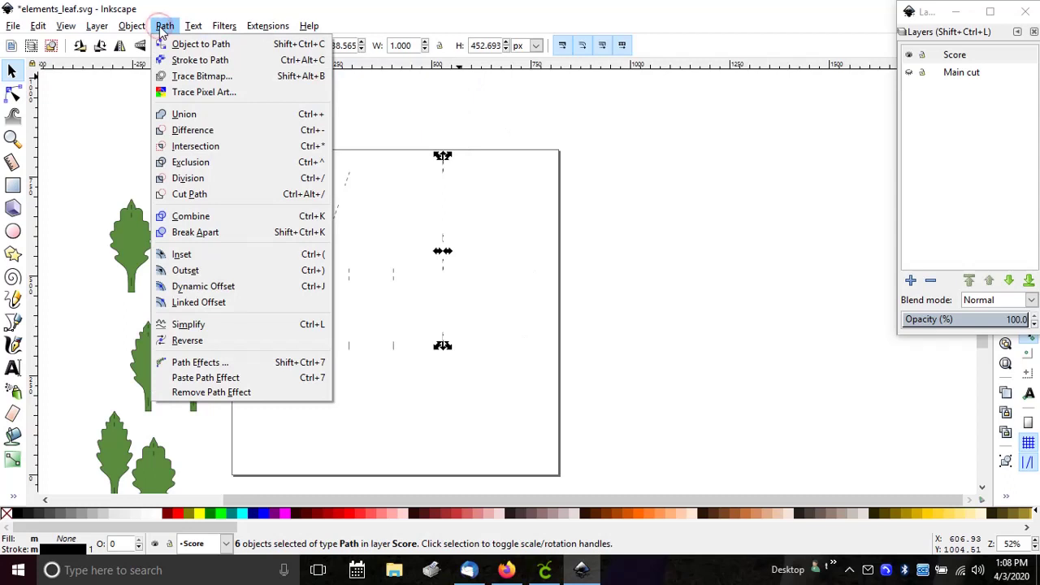
click(195, 216)
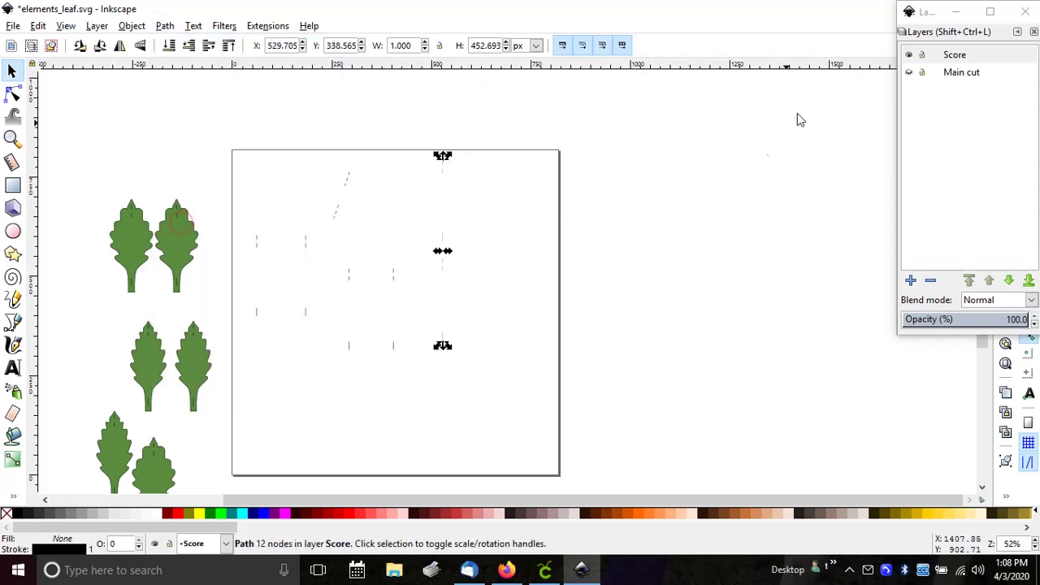
Combine the two rightmost stacked leaf shapes into one path with only the Main cut layer visible, and show the Score layer again.
click(909, 70)
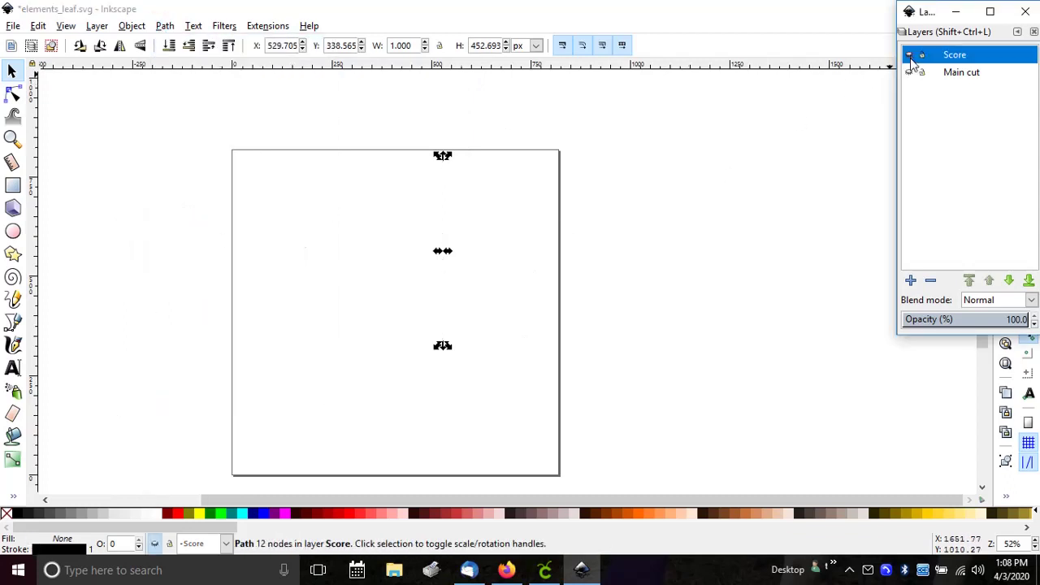
click(910, 73)
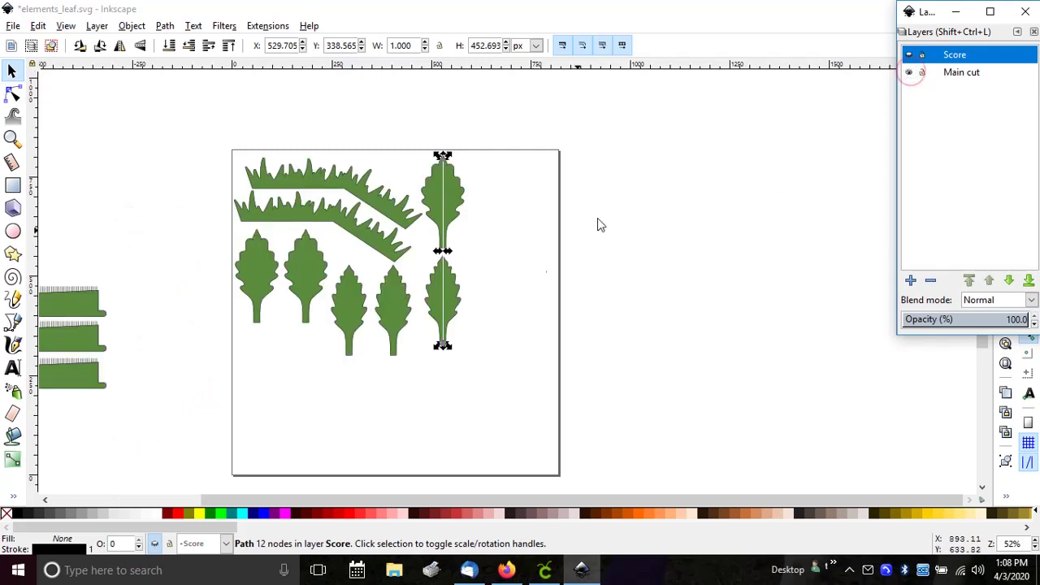
click(653, 194)
drag(423, 132, 468, 387)
right_click(446, 294)
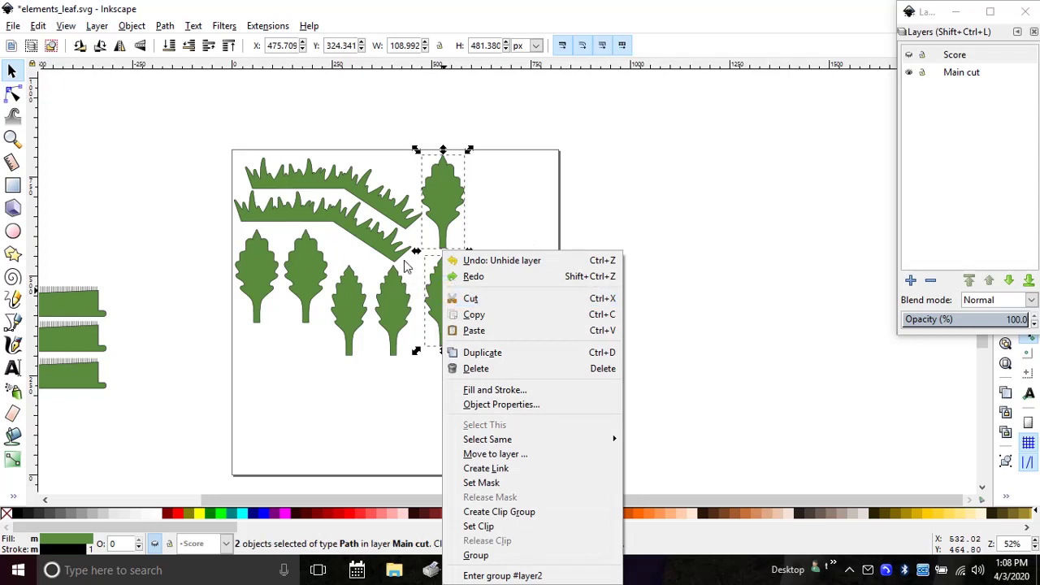
click(212, 7)
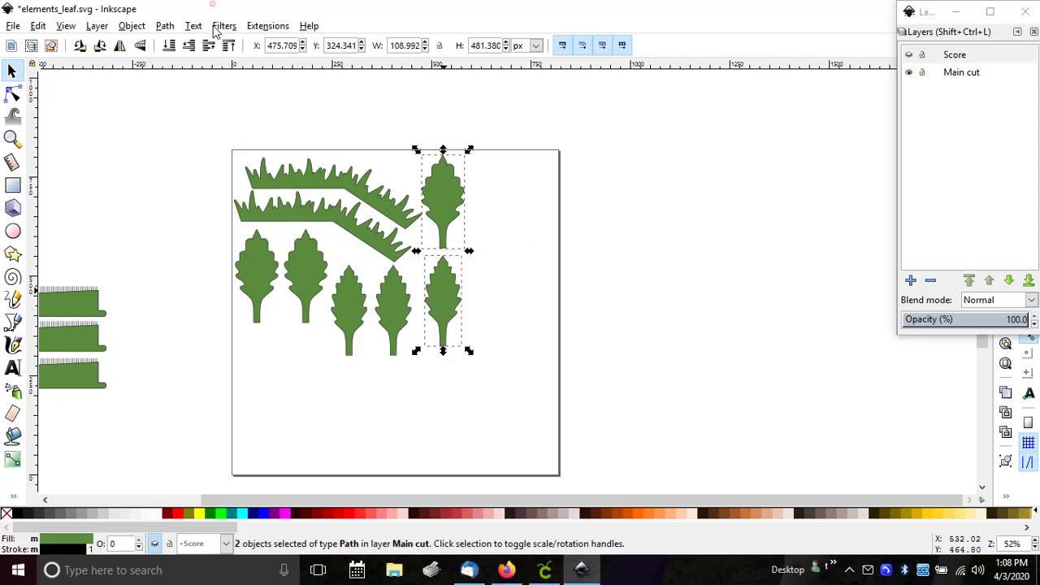
click(165, 25)
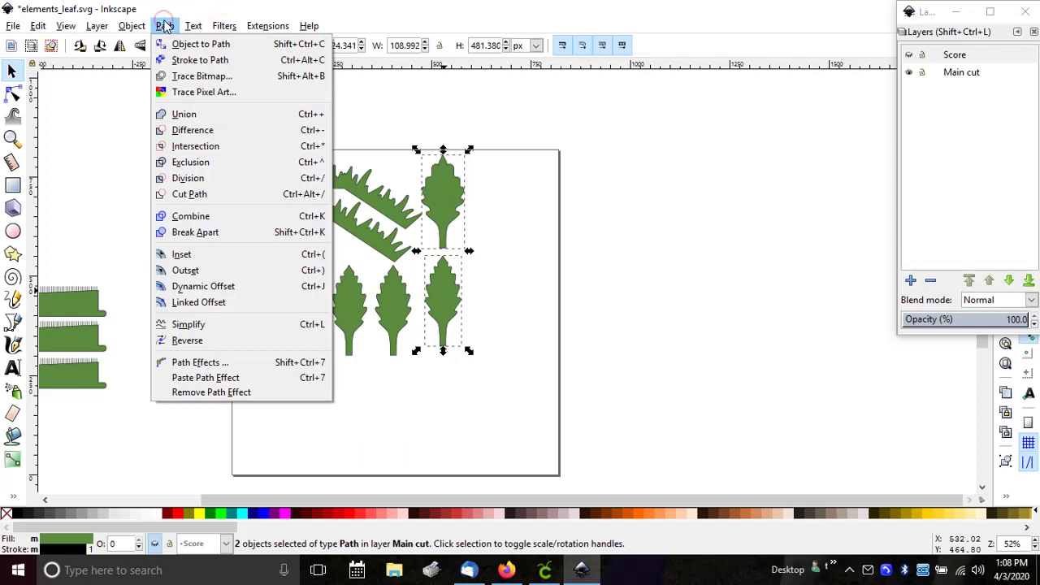
click(190, 215)
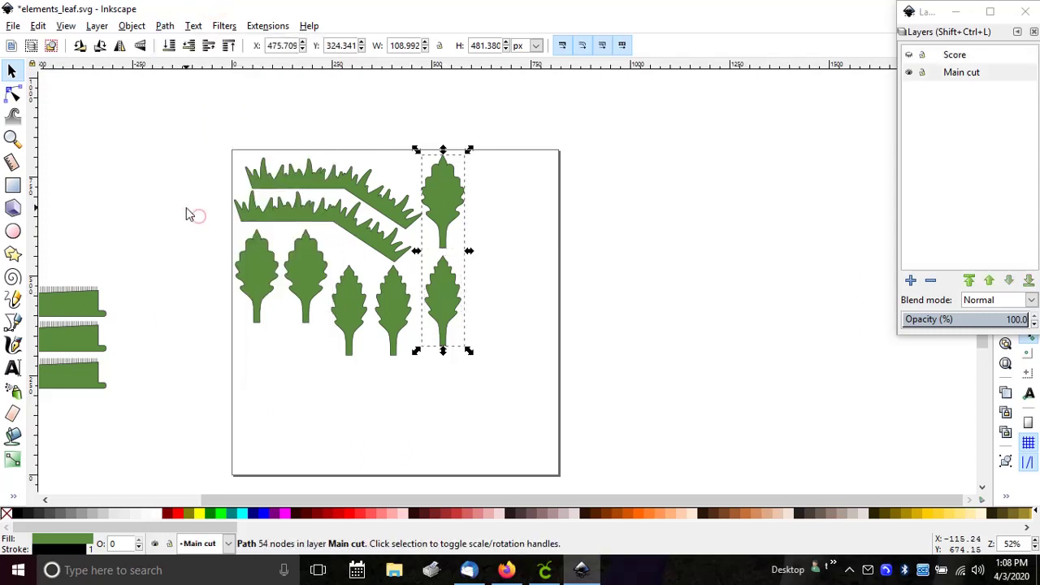
click(909, 65)
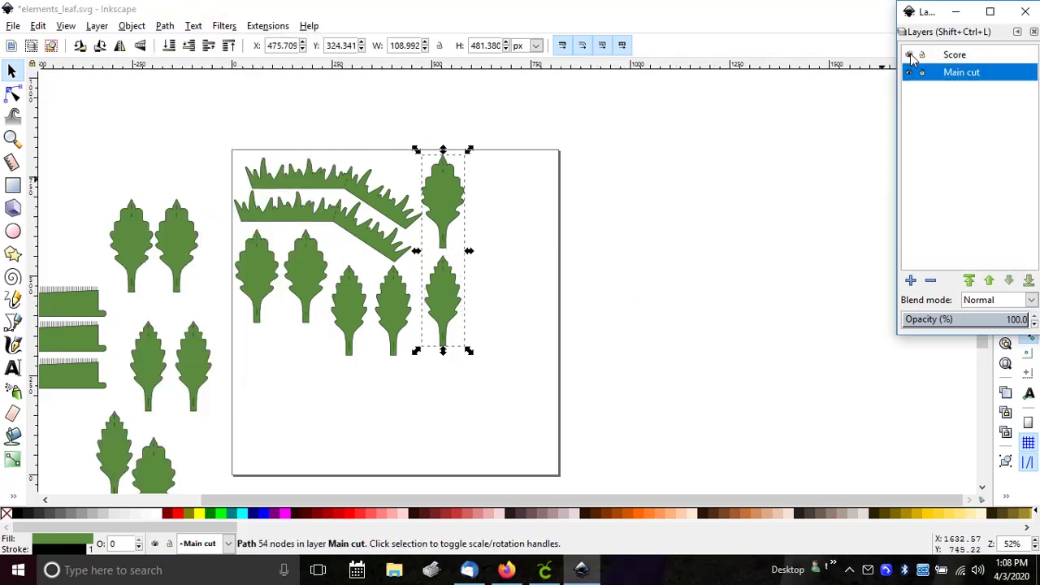
click(656, 159)
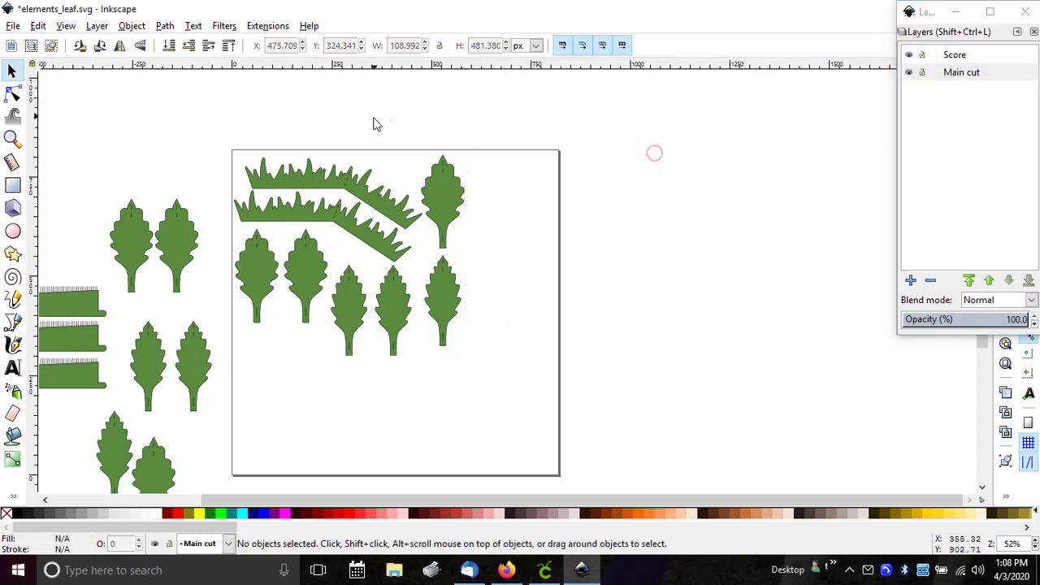
drag(408, 128, 491, 374)
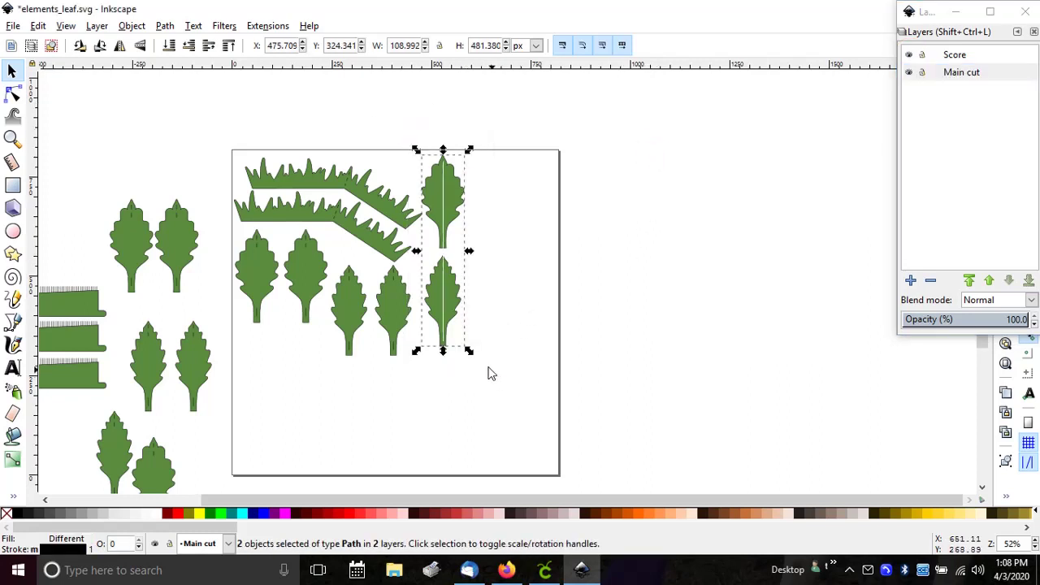
right_click(445, 297)
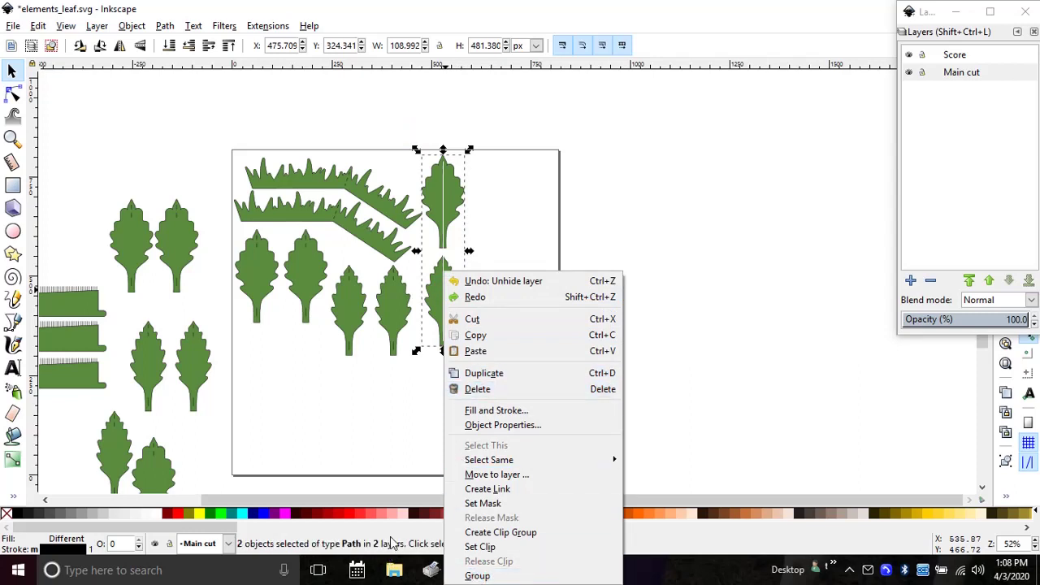
key(Escape)
click(885, 211)
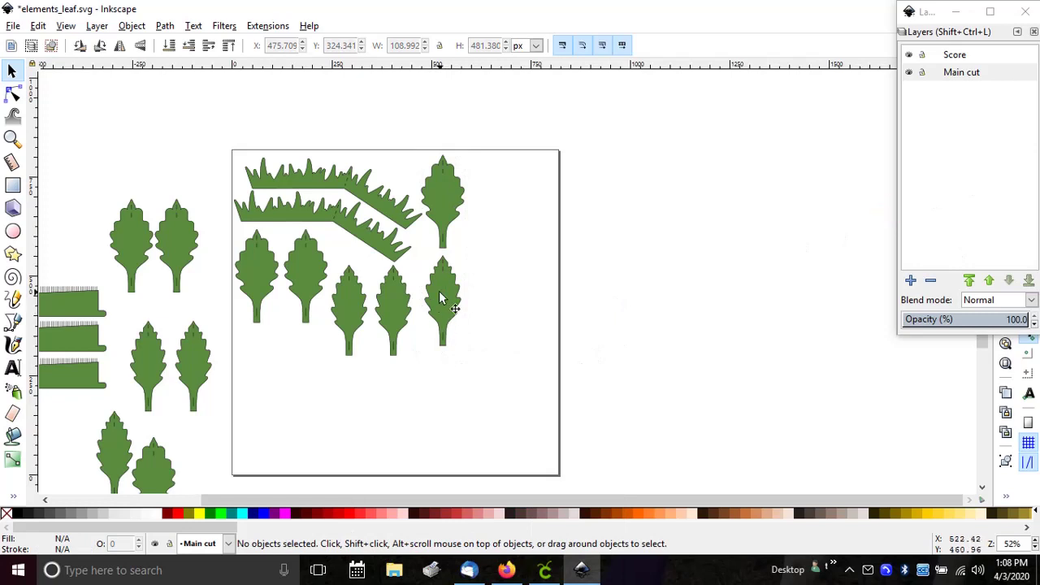
Shift the combined stacked leaf shapes away from their score lines to about X 585, Y 313 px and undo the move.
drag(439, 293, 486, 302)
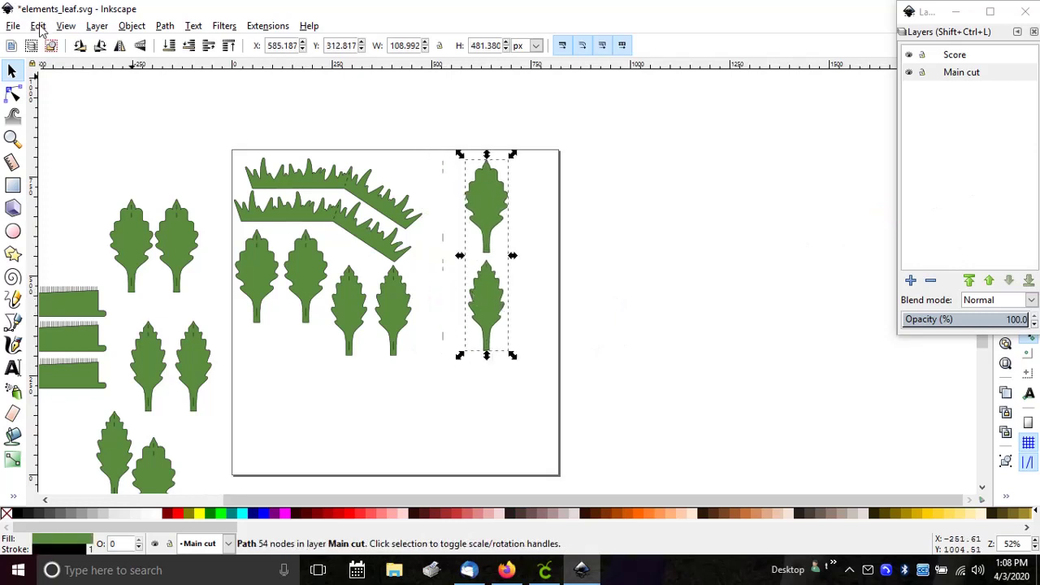
click(38, 25)
click(65, 42)
click(605, 266)
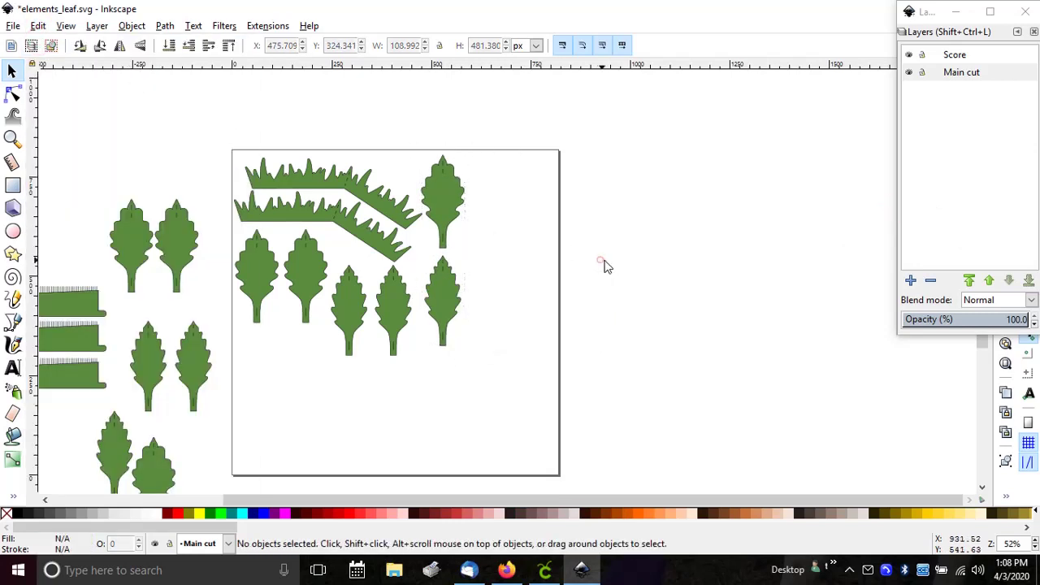
Group the two stacked leaves with their score lines and move the group off the page to about X -423, Y 511 px.
drag(511, 121, 410, 386)
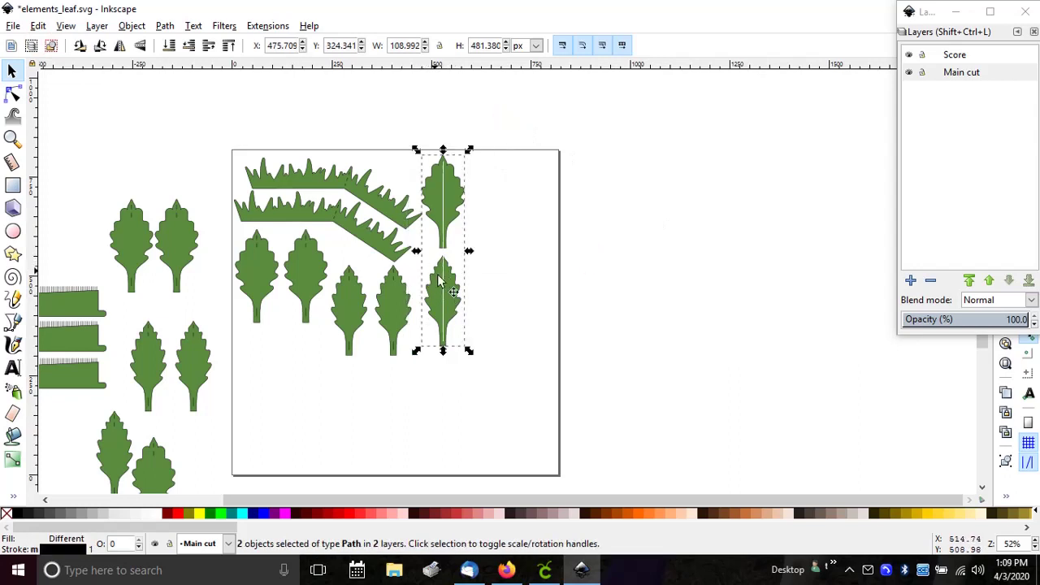
right_click(452, 300)
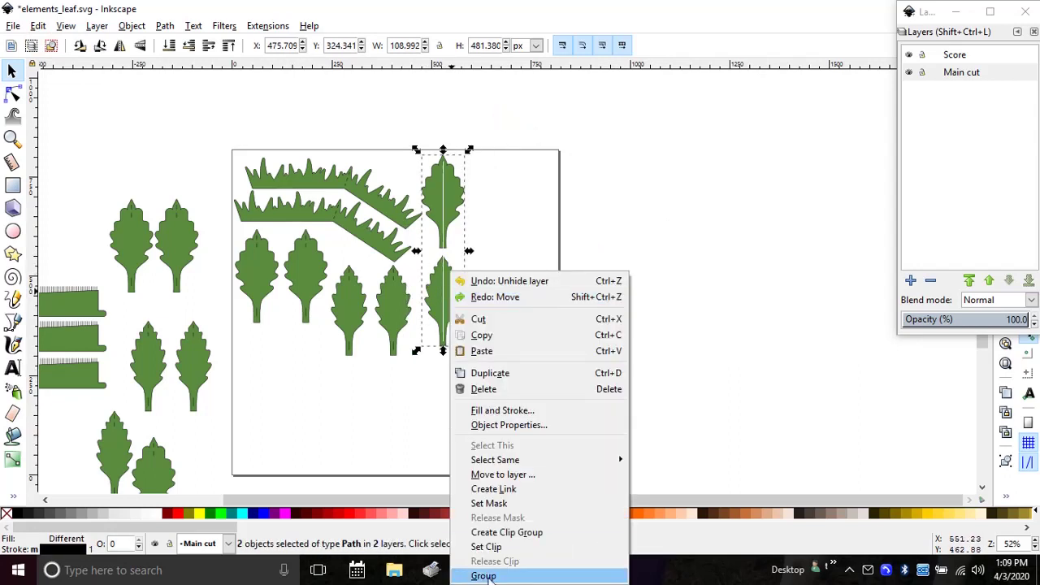
click(484, 575)
drag(438, 290, 76, 213)
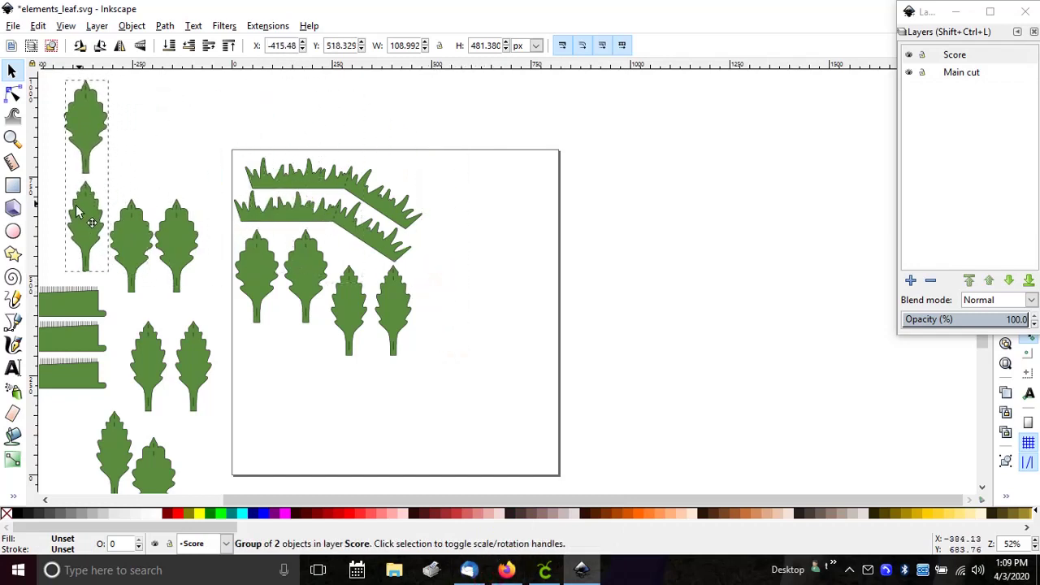
click(423, 373)
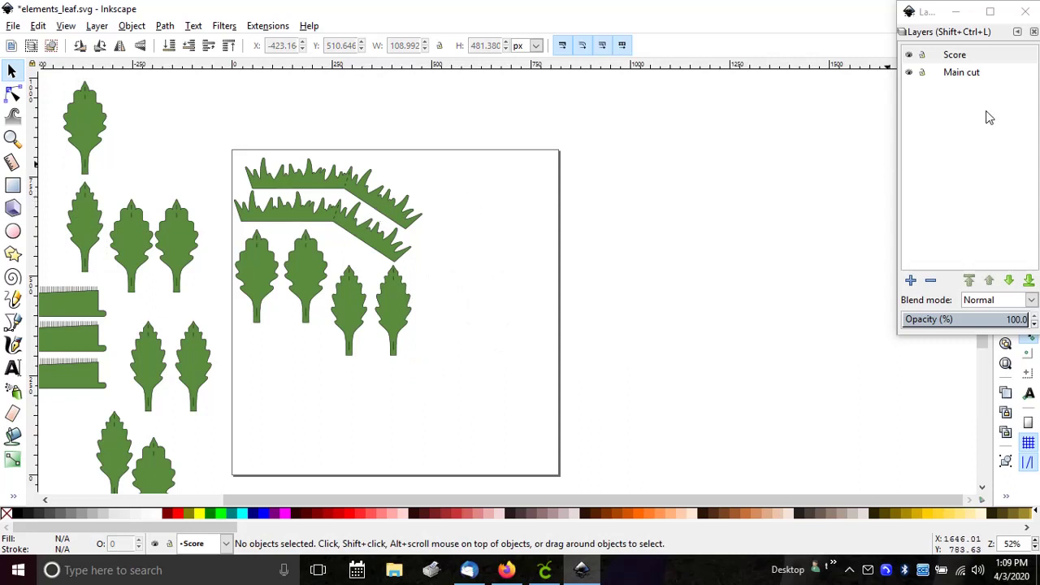
Hide the Main cut layer and combine all remaining score lines on the page, for the four leaves and two grass strips, into one path.
click(909, 73)
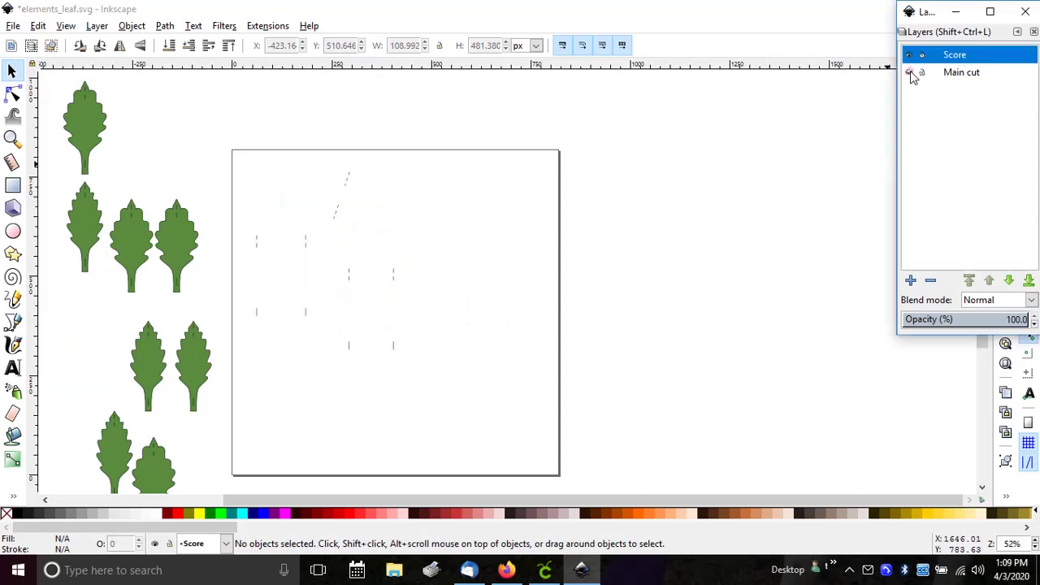
drag(418, 378, 216, 121)
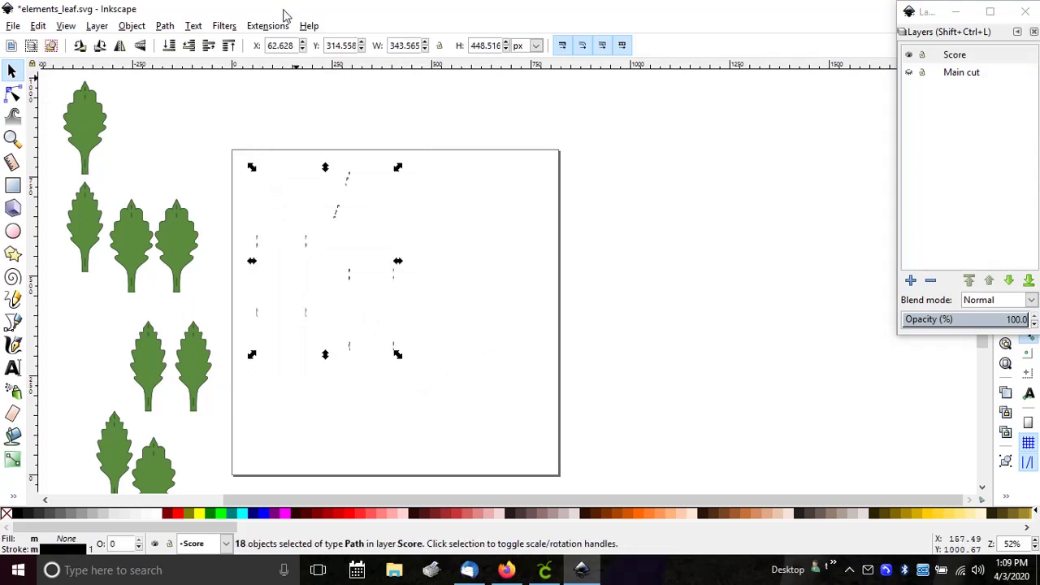
click(165, 26)
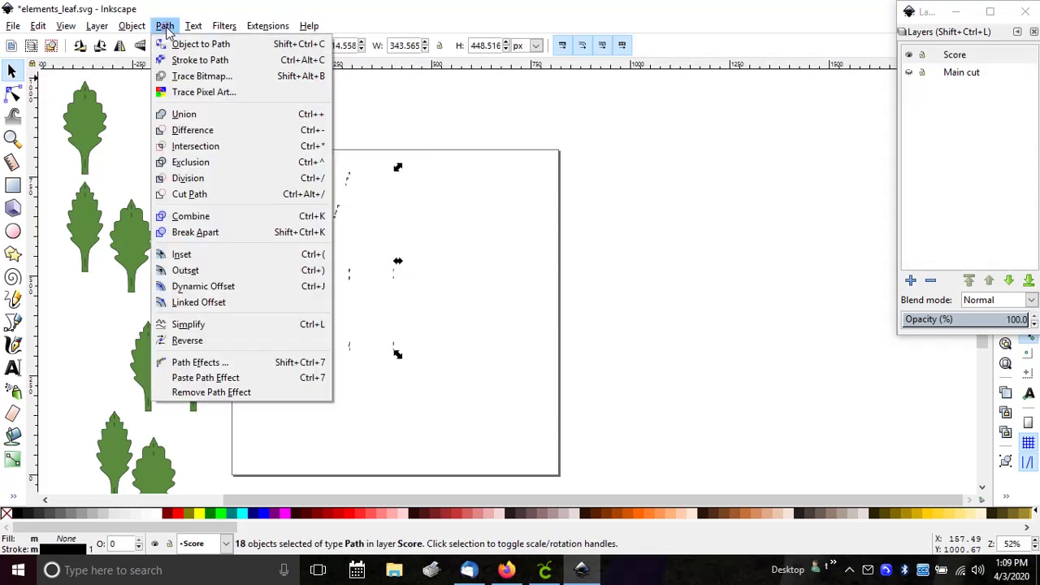
click(190, 216)
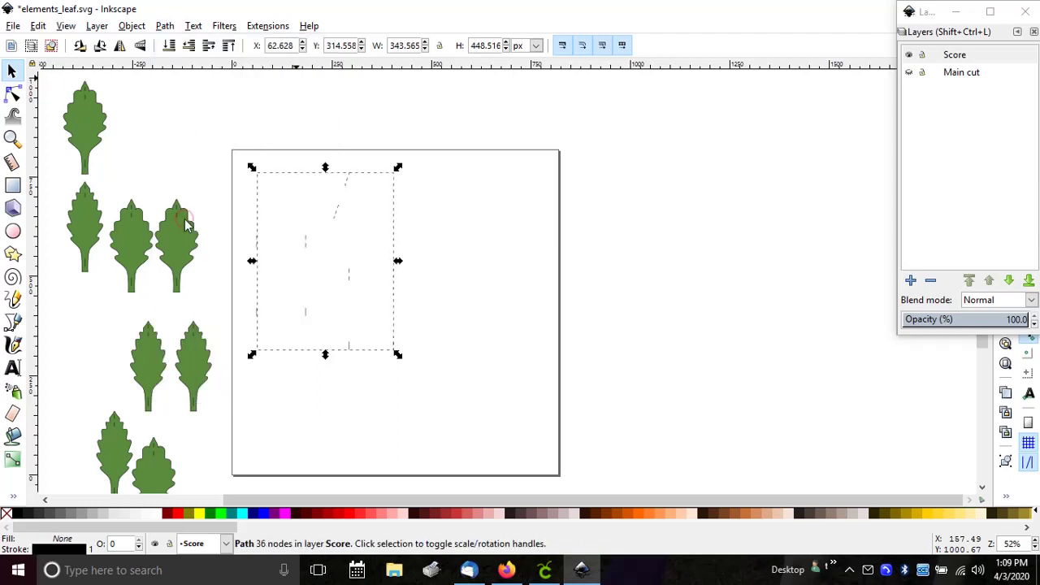
Combine the four leaf and two grass shapes into one path with only the Main cut layer visible, and show the Score layer again.
click(910, 73)
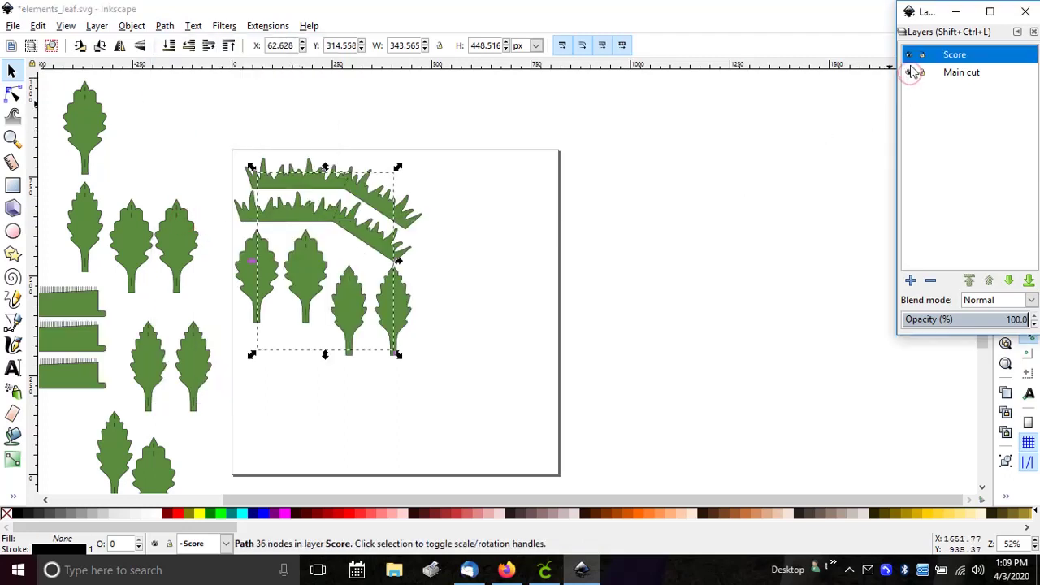
click(910, 73)
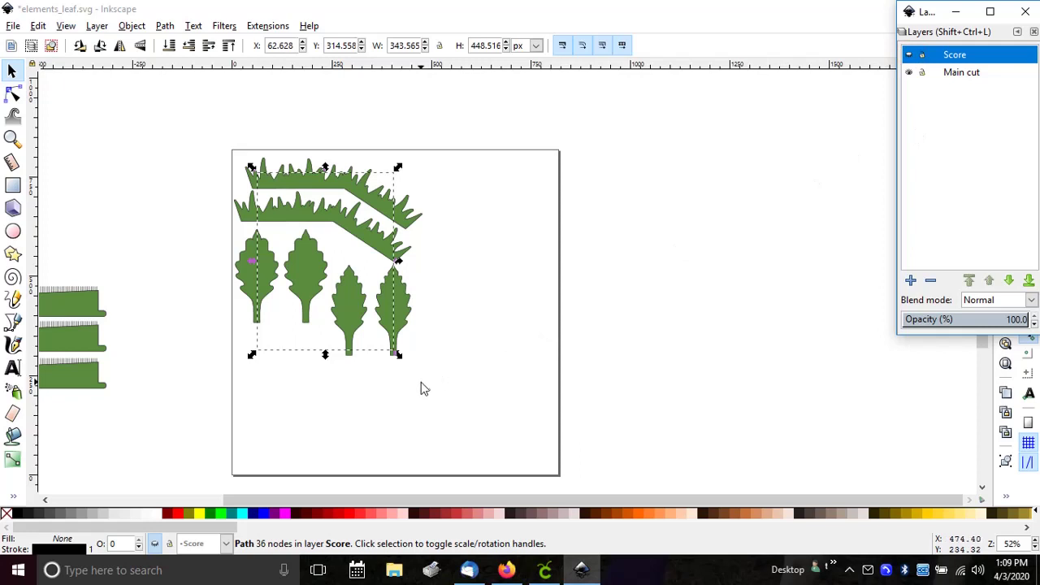
drag(421, 382, 486, 462)
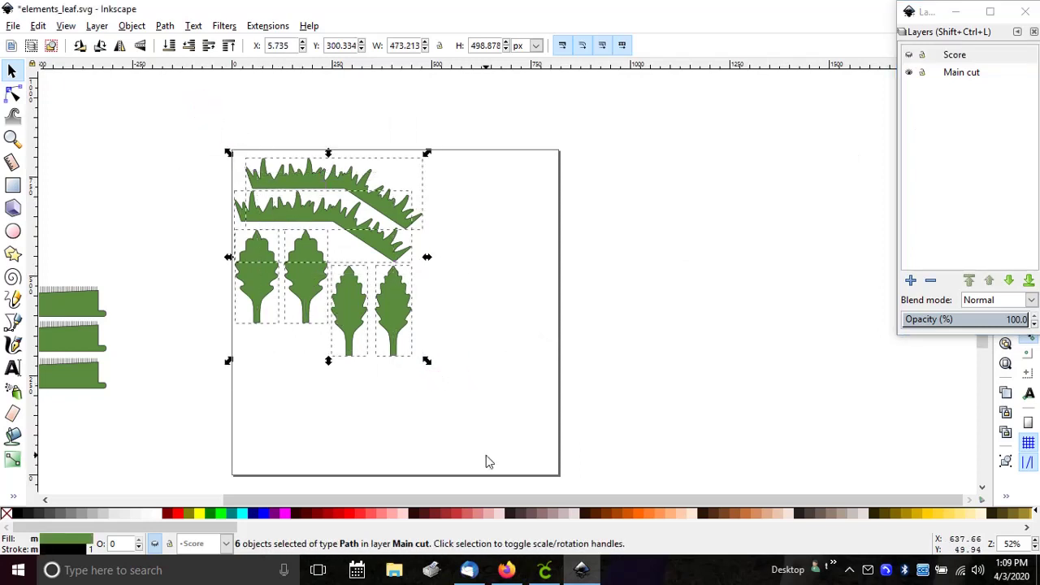
click(165, 26)
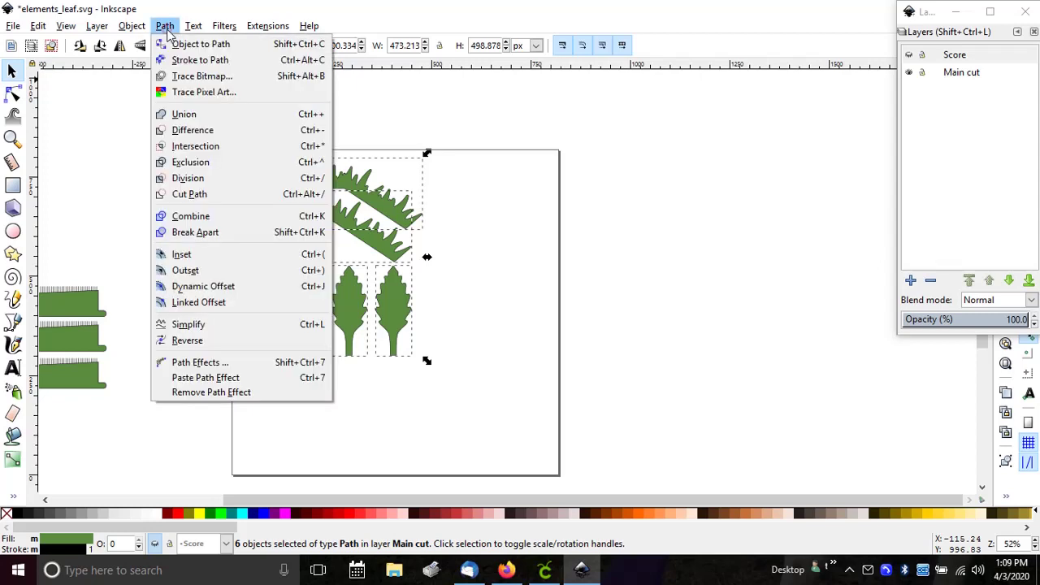
click(190, 218)
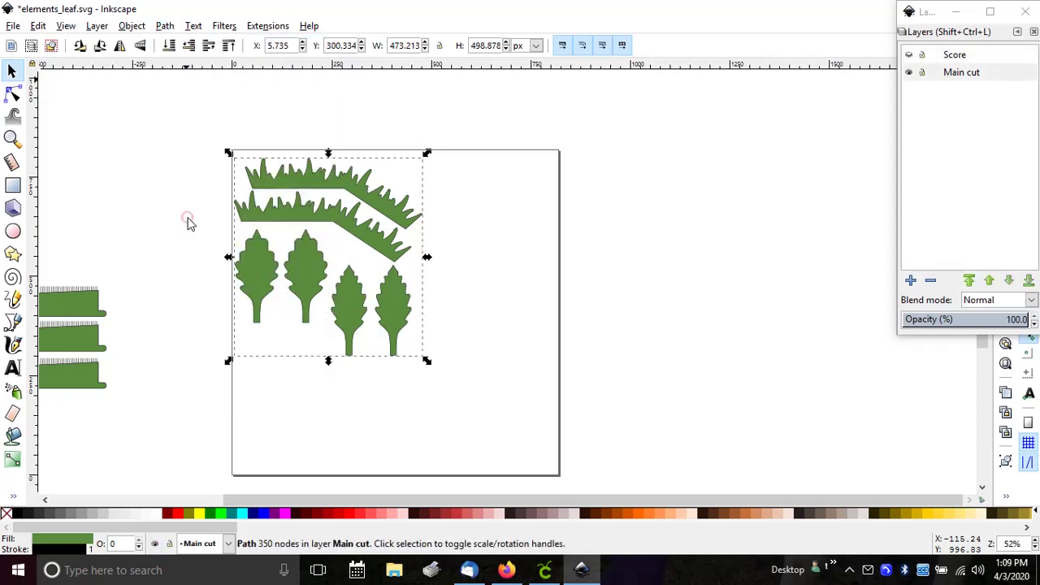
click(910, 56)
click(686, 212)
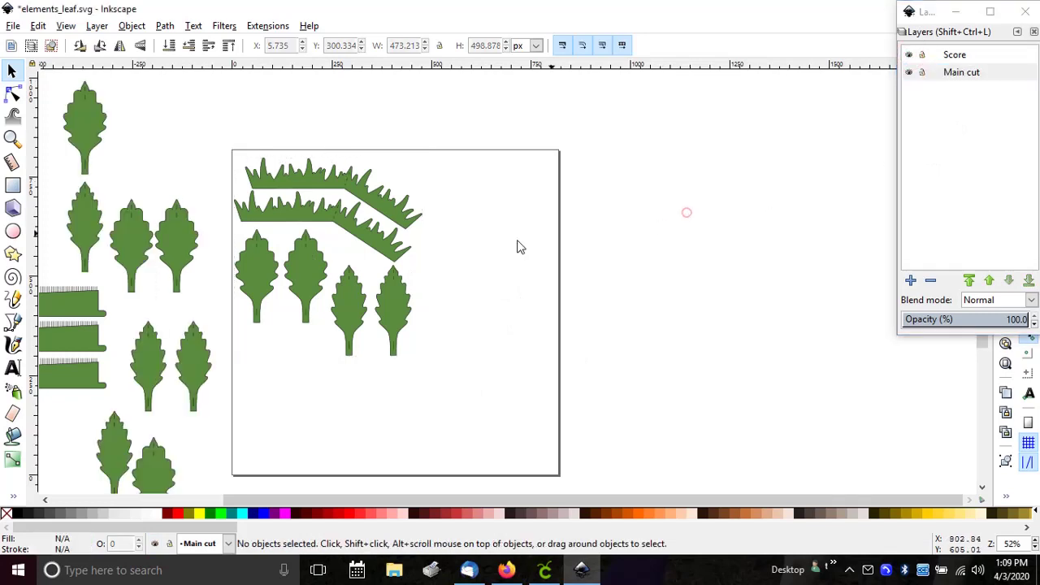
Group the combined leaf and grass shapes with their score lines and shift the group slightly inward to about X 29 px.
drag(443, 380, 215, 107)
right_click(320, 235)
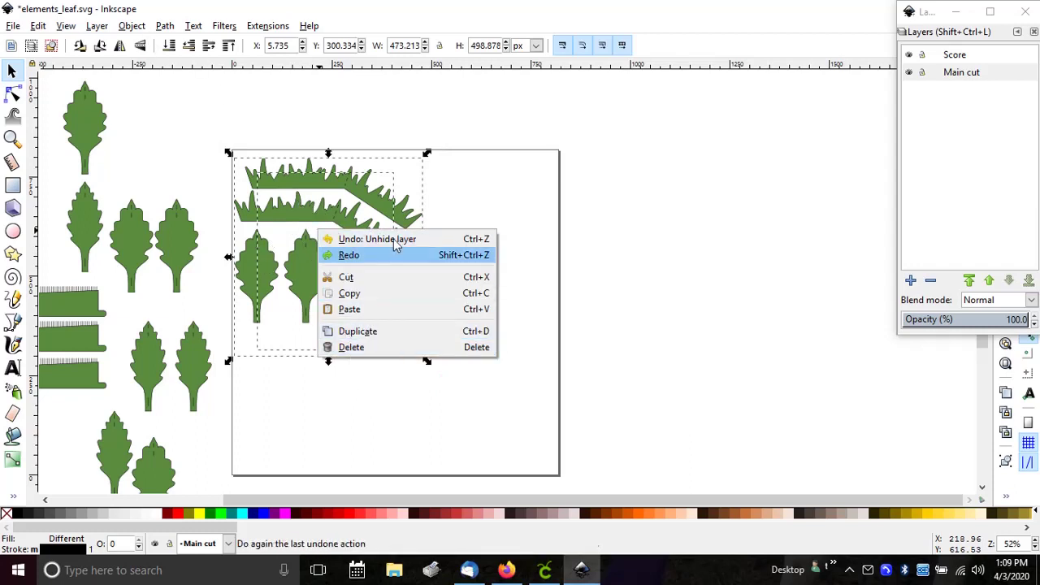
click(725, 168)
drag(491, 134, 221, 403)
right_click(311, 267)
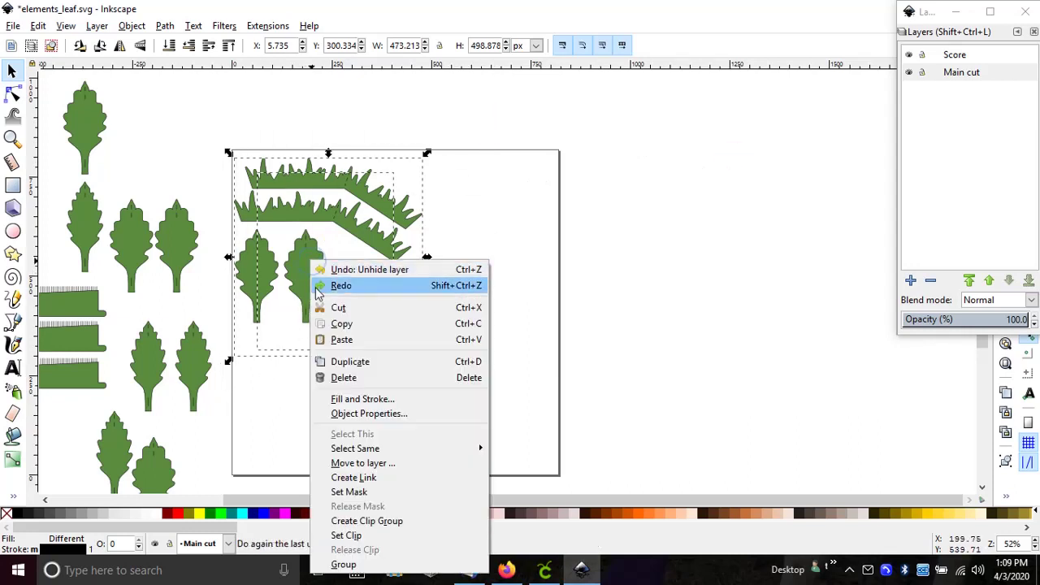
click(351, 563)
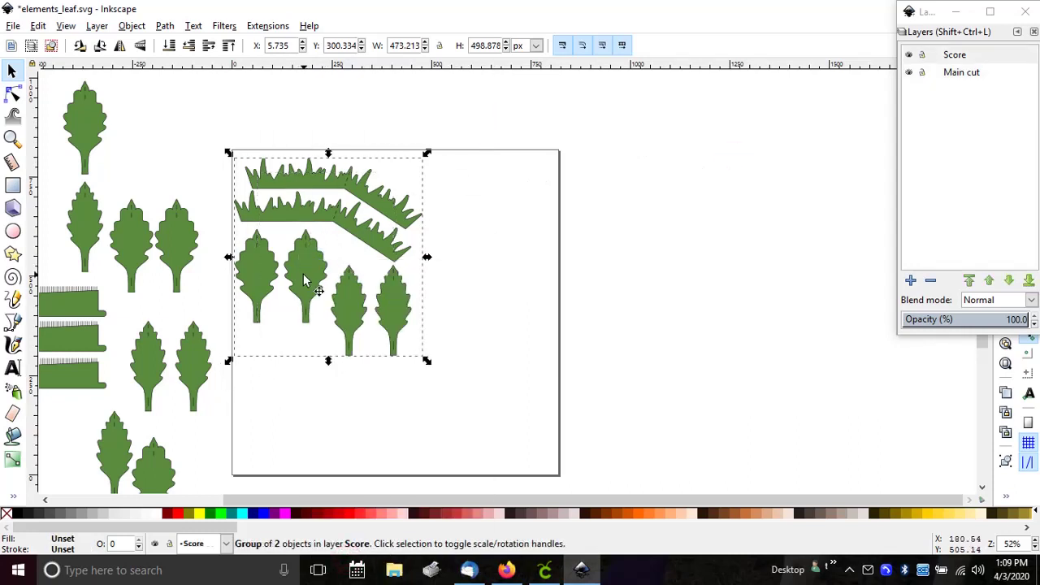
mouse_move(304, 274)
mouse_down()
mouse_move(404, 273)
mouse_move(321, 280)
mouse_move(302, 268)
mouse_move(318, 271)
mouse_up()
Move the four leaf-pair groups and the fringed-strip group from beside the page onto the page, around the grass and leaf group.
drag(84, 234, 455, 312)
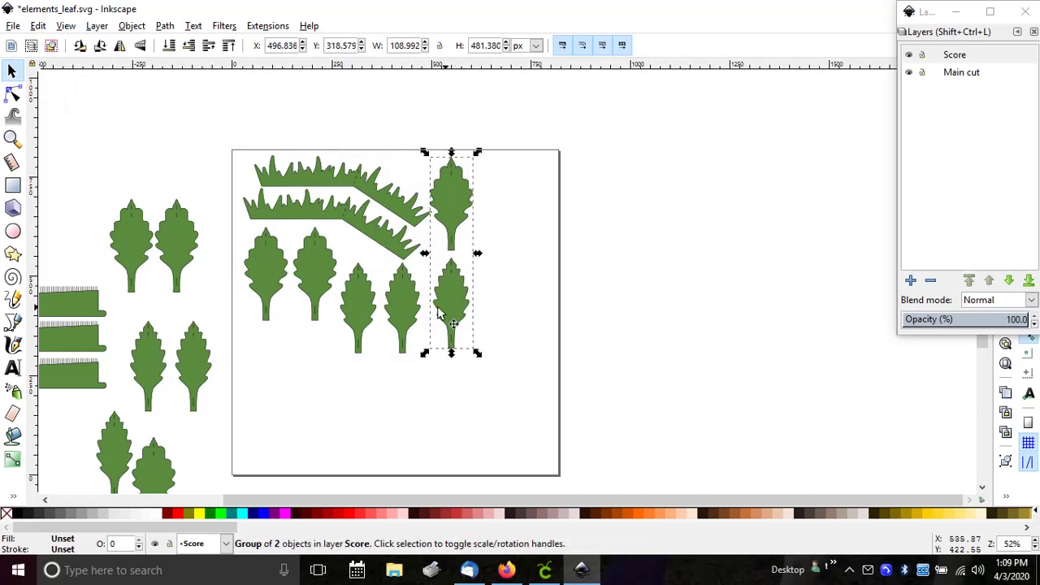
drag(173, 252, 517, 286)
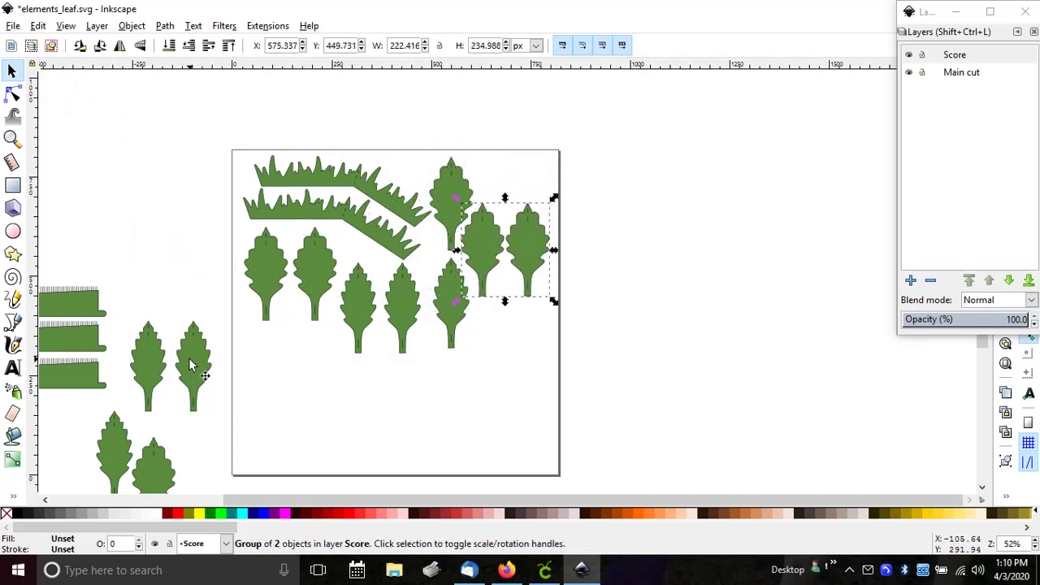
drag(190, 364, 525, 352)
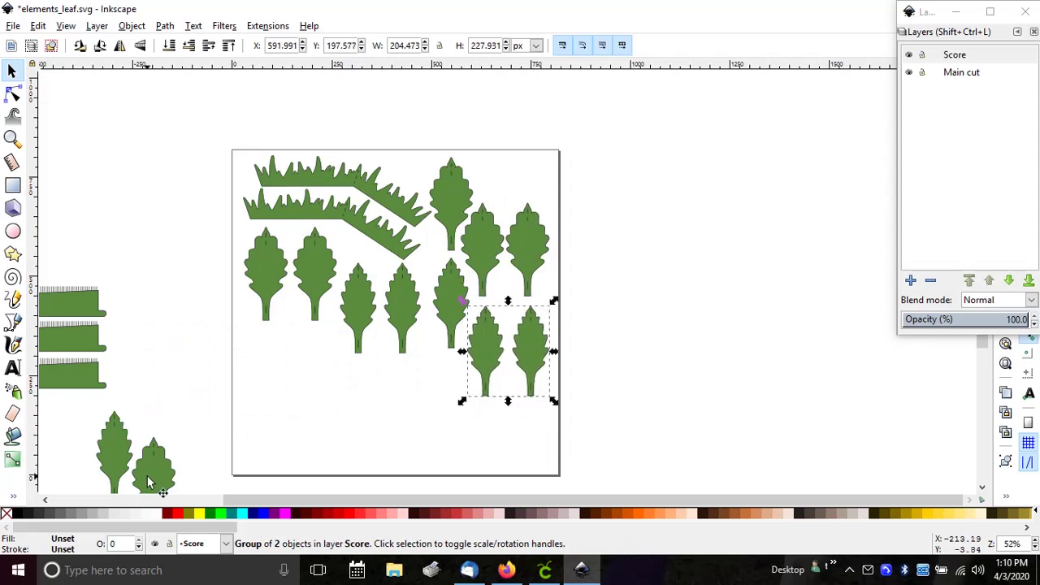
drag(149, 483, 449, 416)
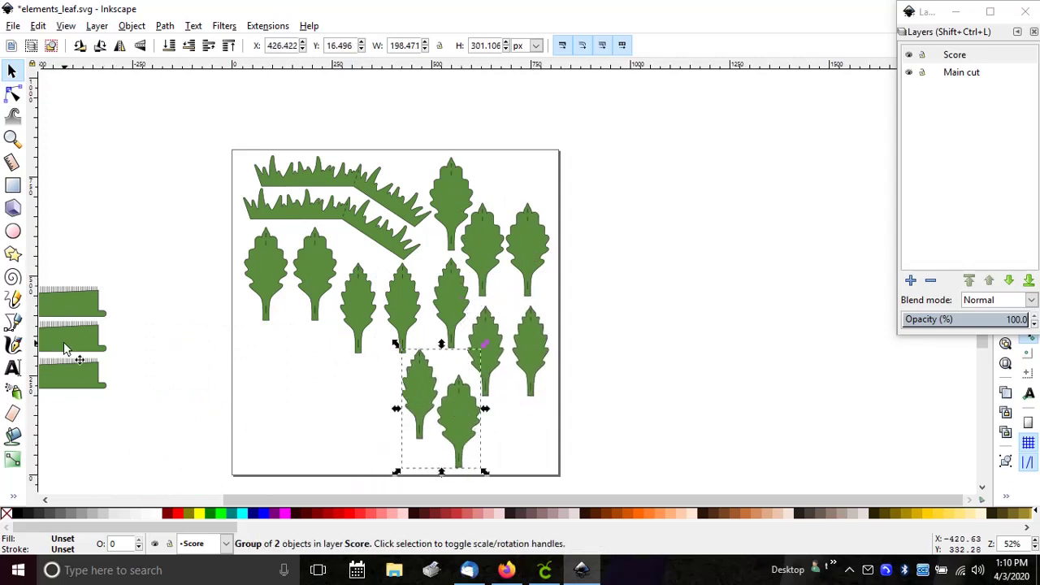
drag(65, 348, 536, 421)
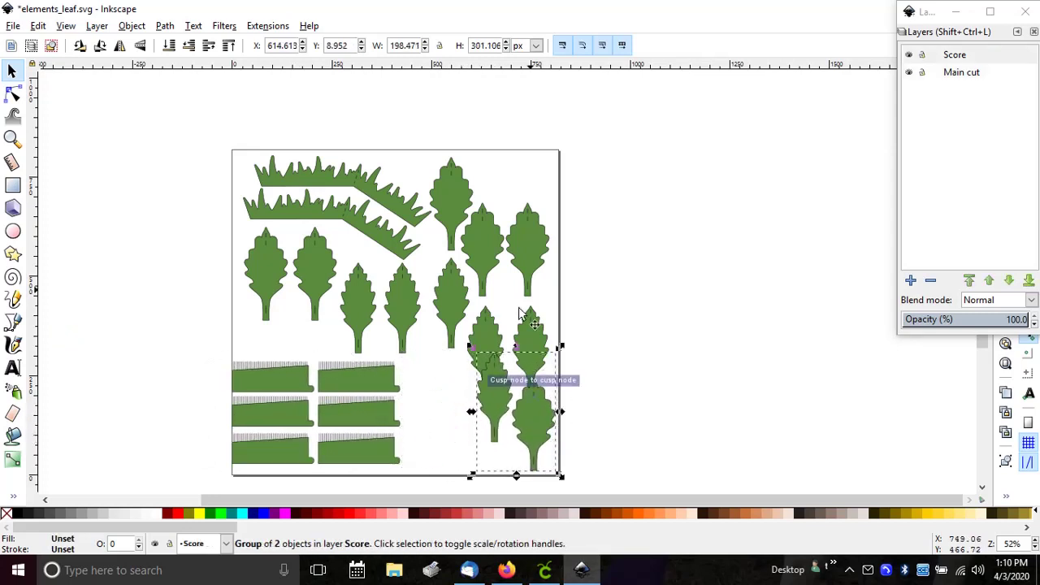
Rearrange the leaf pairs so they do not overlap, and shift the fringed-strip group to about X 72, Y 31 px.
click(522, 260)
drag(523, 258, 659, 247)
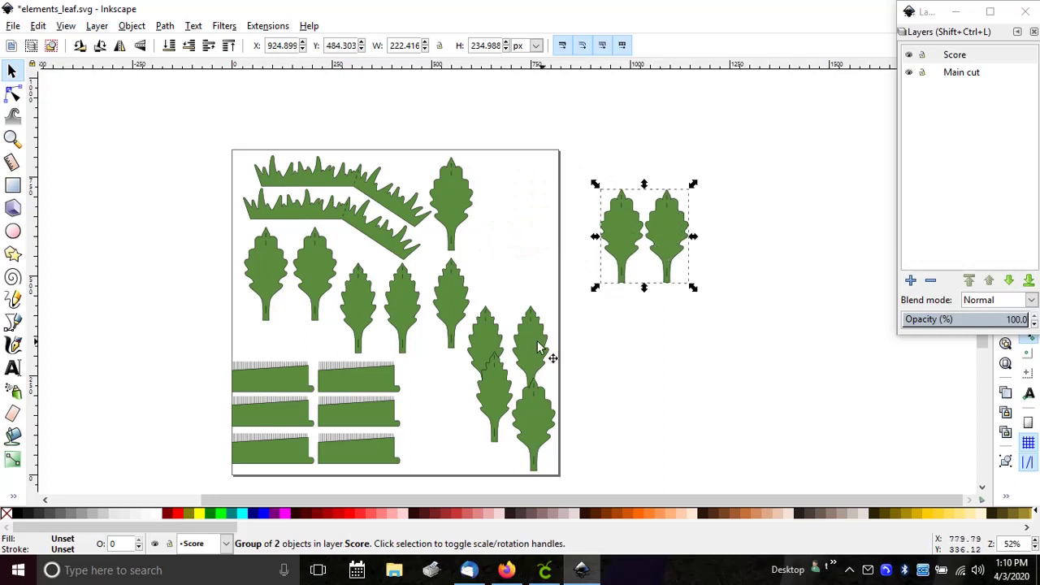
drag(537, 348, 534, 195)
drag(666, 236, 536, 306)
drag(533, 425, 533, 421)
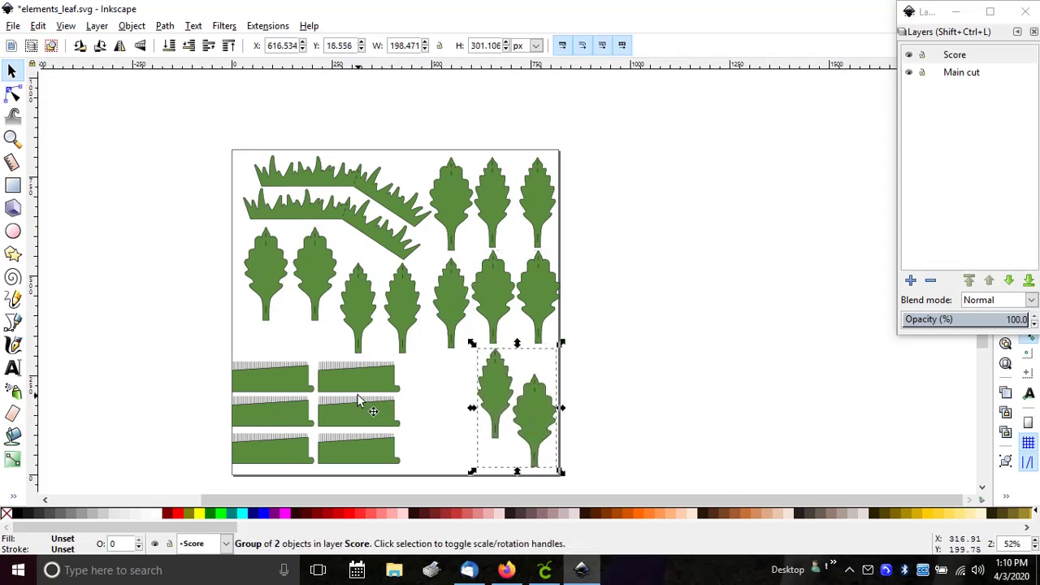
drag(358, 399, 383, 395)
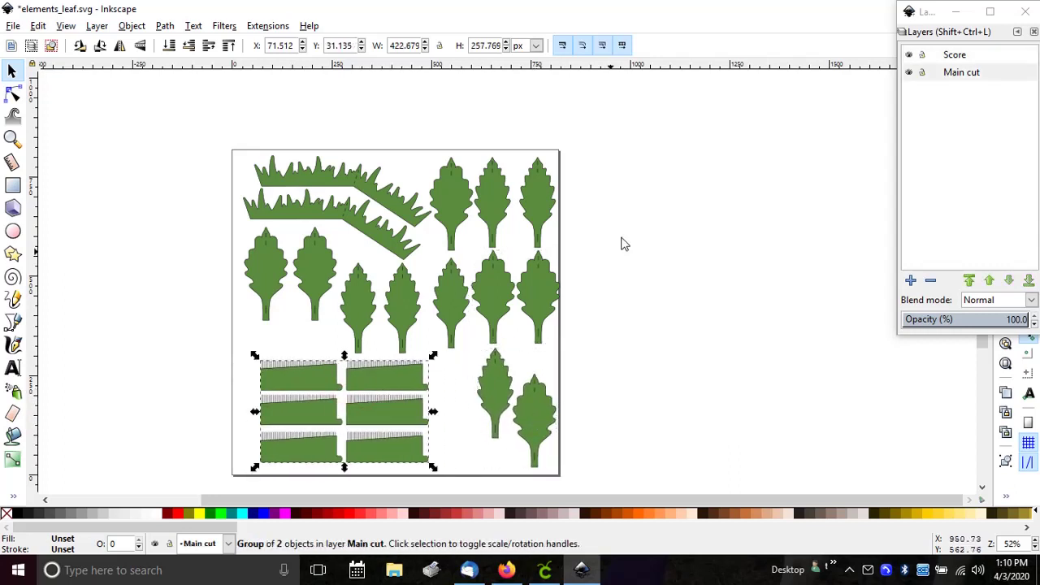
Group all six element groups on the page into a single group.
click(662, 256)
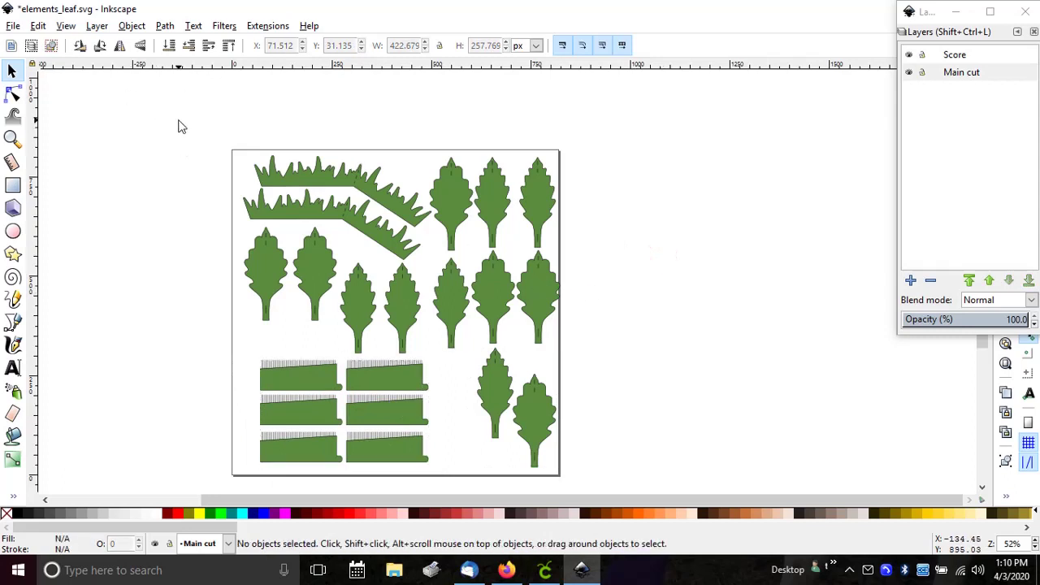
drag(180, 122, 727, 485)
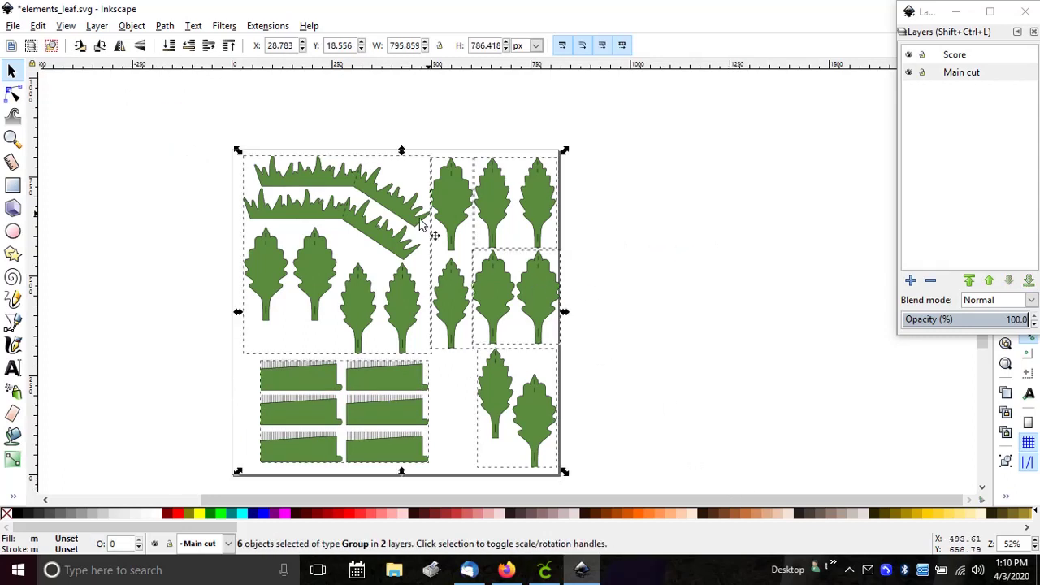
right_click(359, 298)
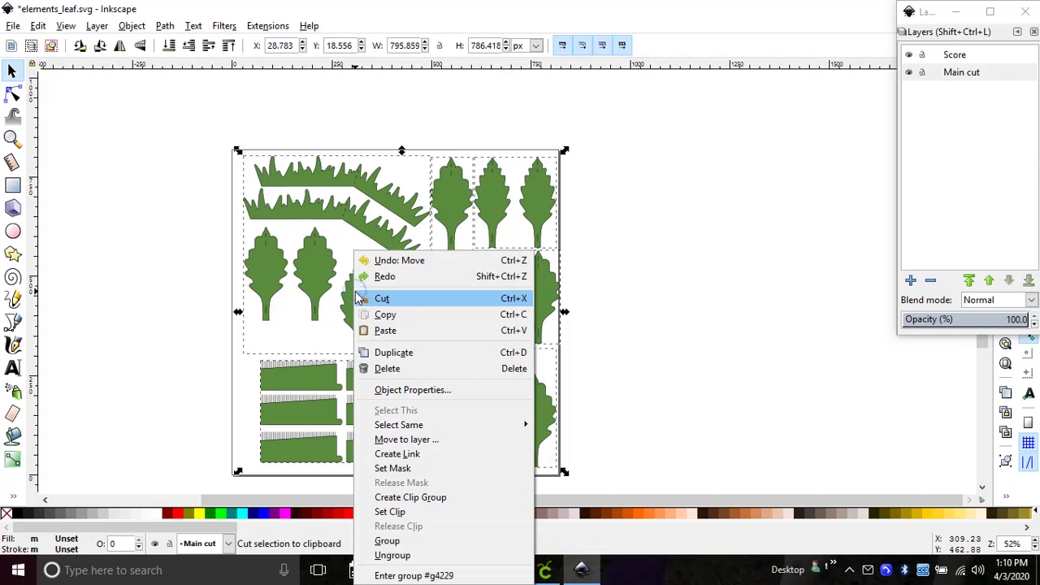
click(387, 540)
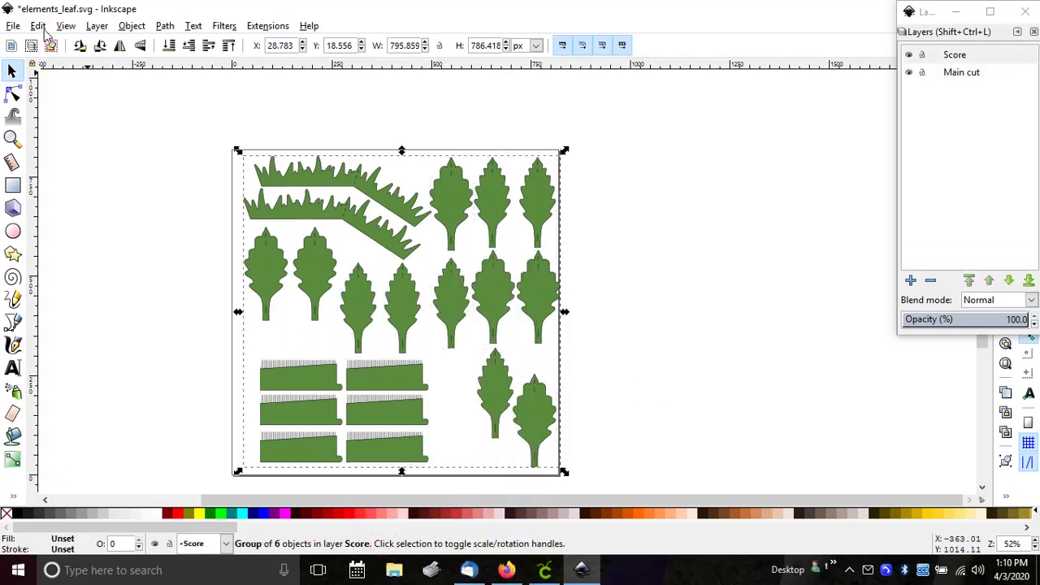
Save the drawing in Plain SVG format as !elements_leaf.svg in the SVG folder, replacing the existing file.
click(13, 26)
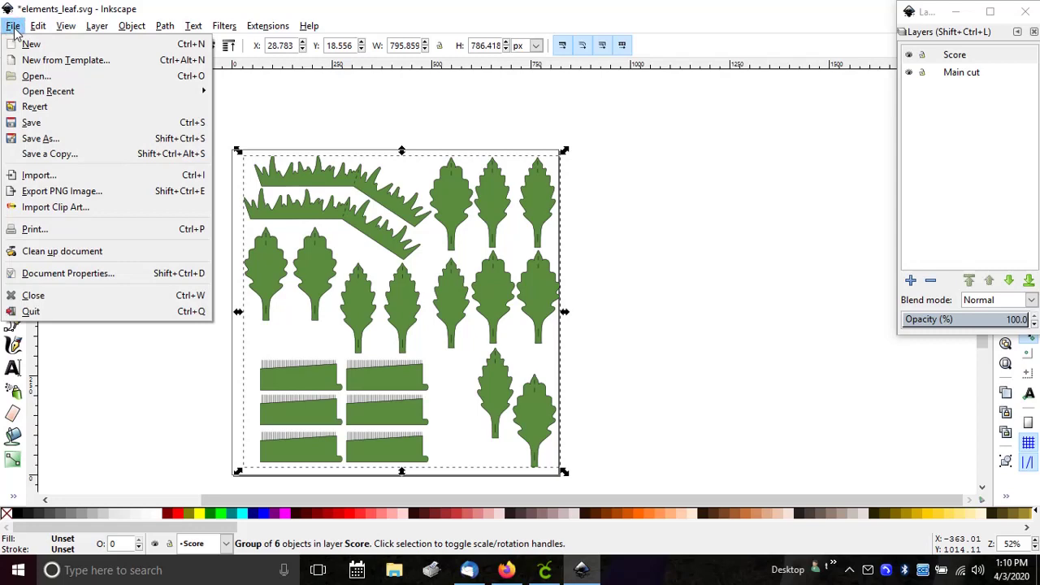
click(41, 138)
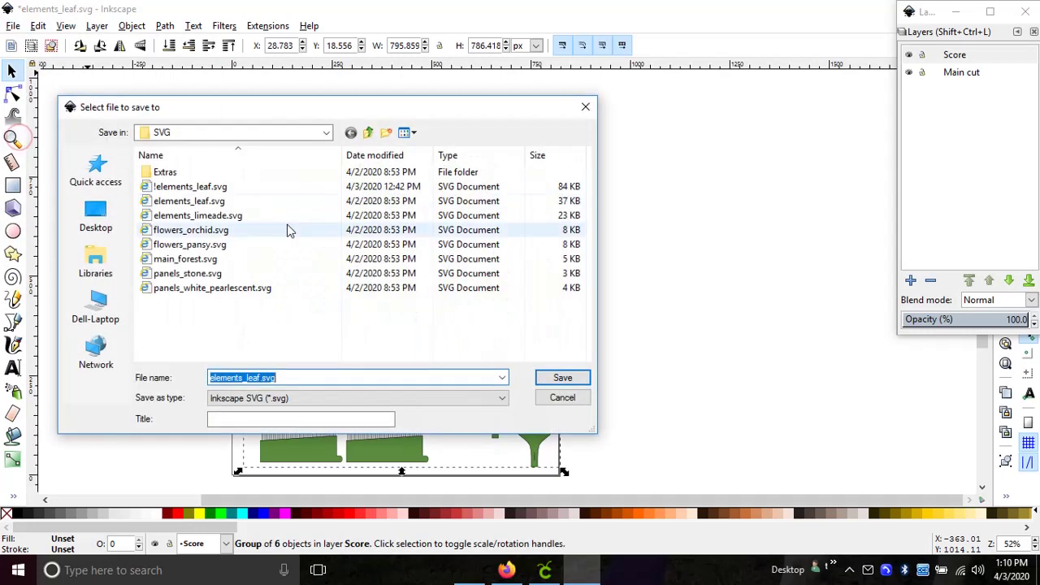
click(382, 399)
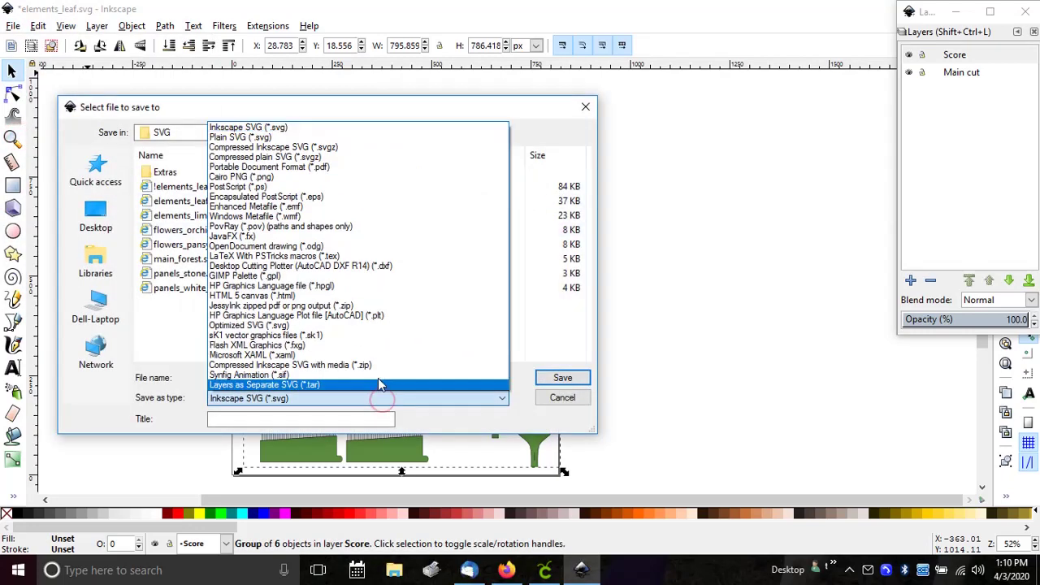
click(248, 136)
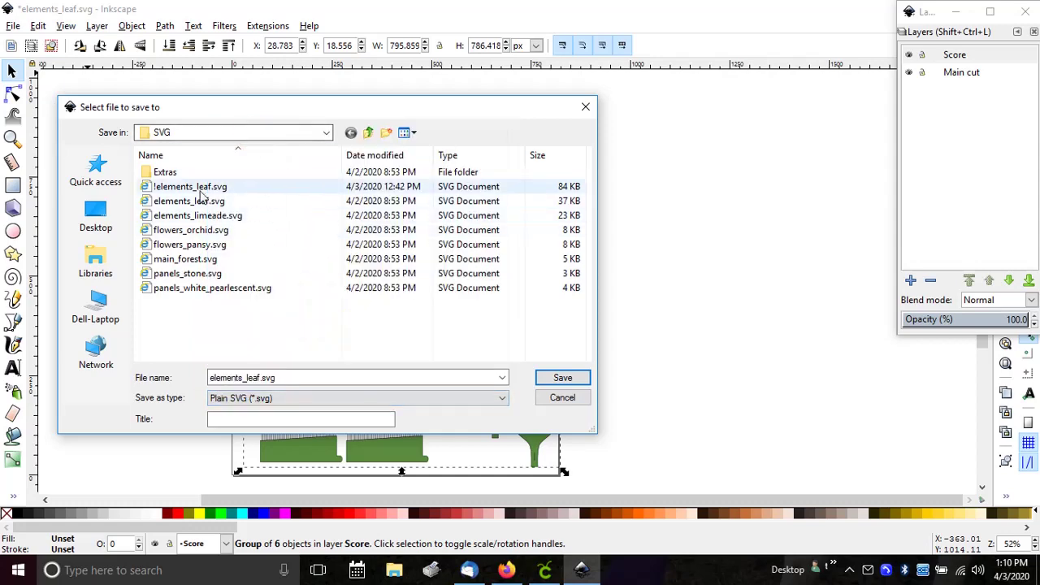
click(195, 187)
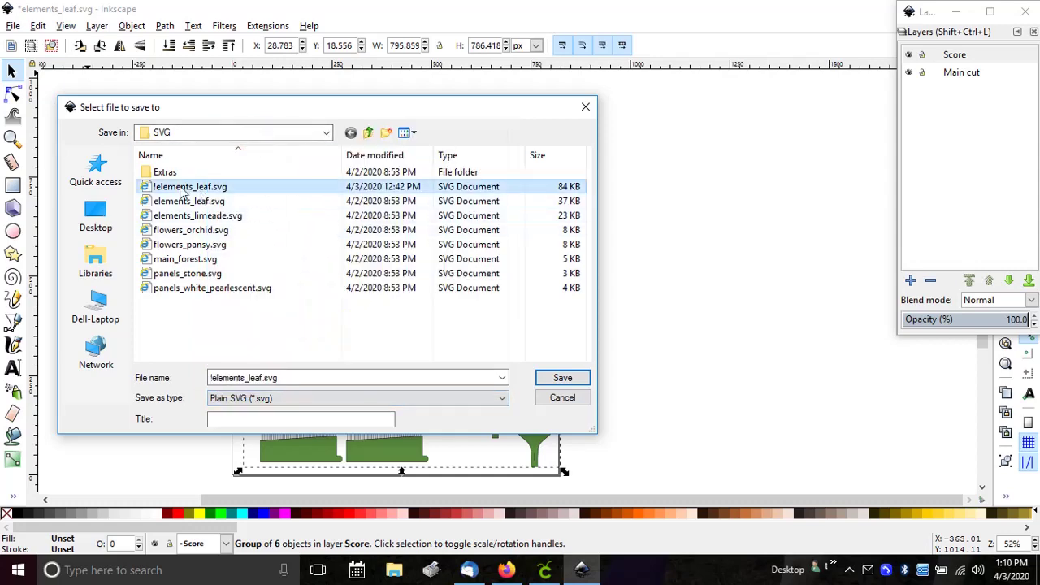
click(563, 379)
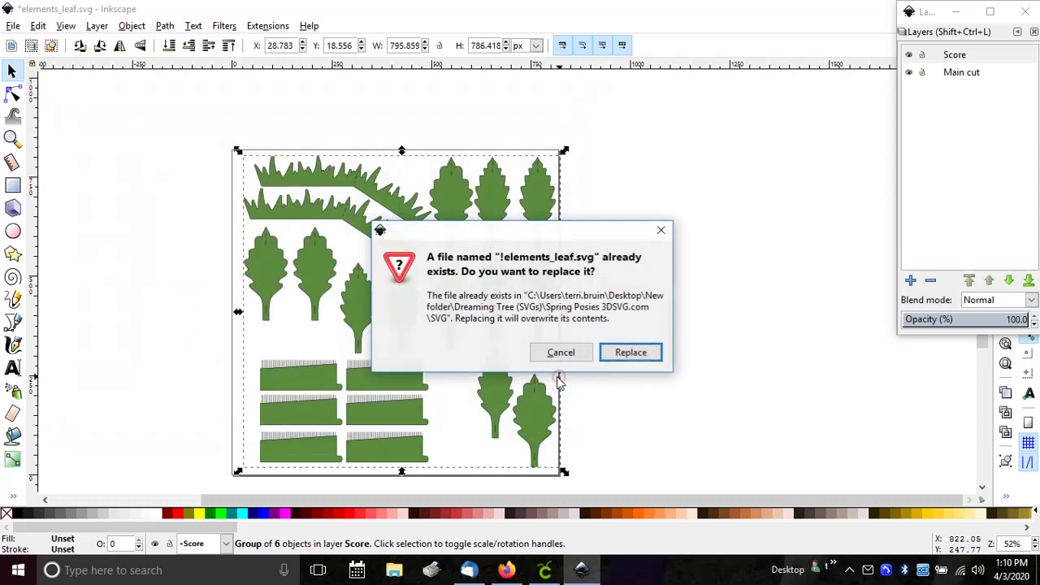
click(632, 355)
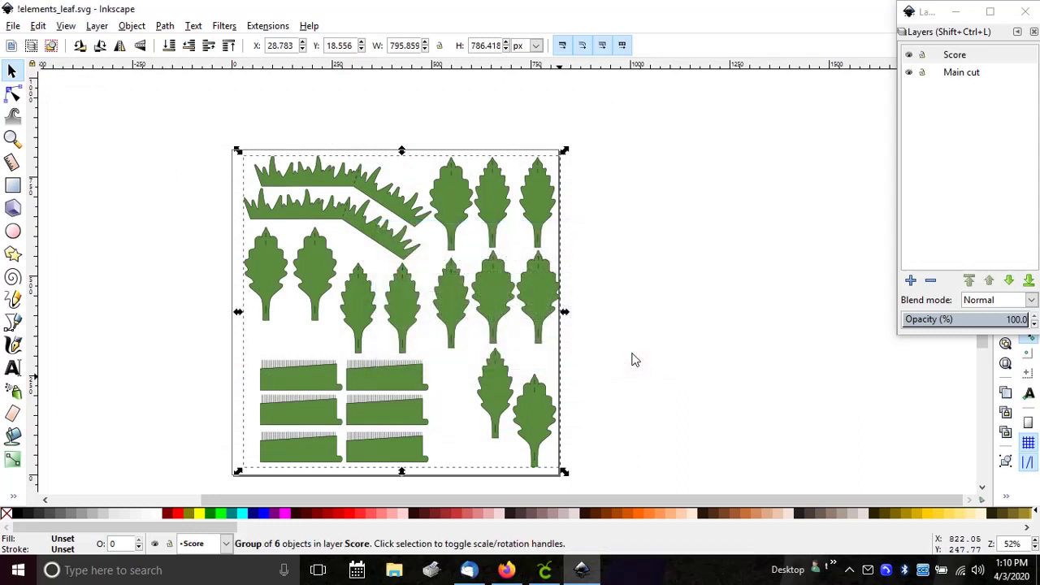
Switch to Cricut Design Space and delete the old leaf and grass design from the canvas.
click(544, 570)
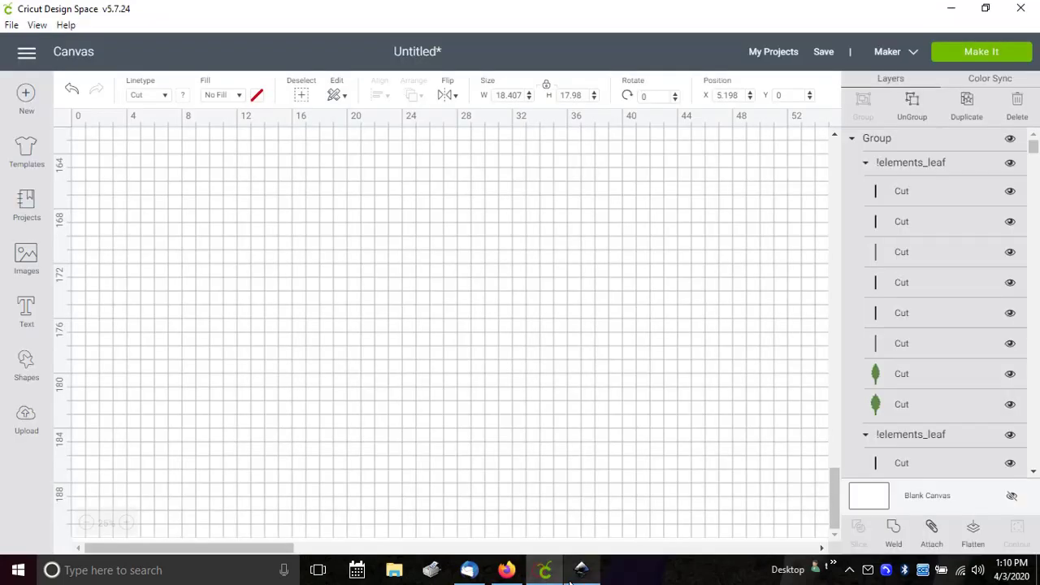
scroll(363, 335, up, 2)
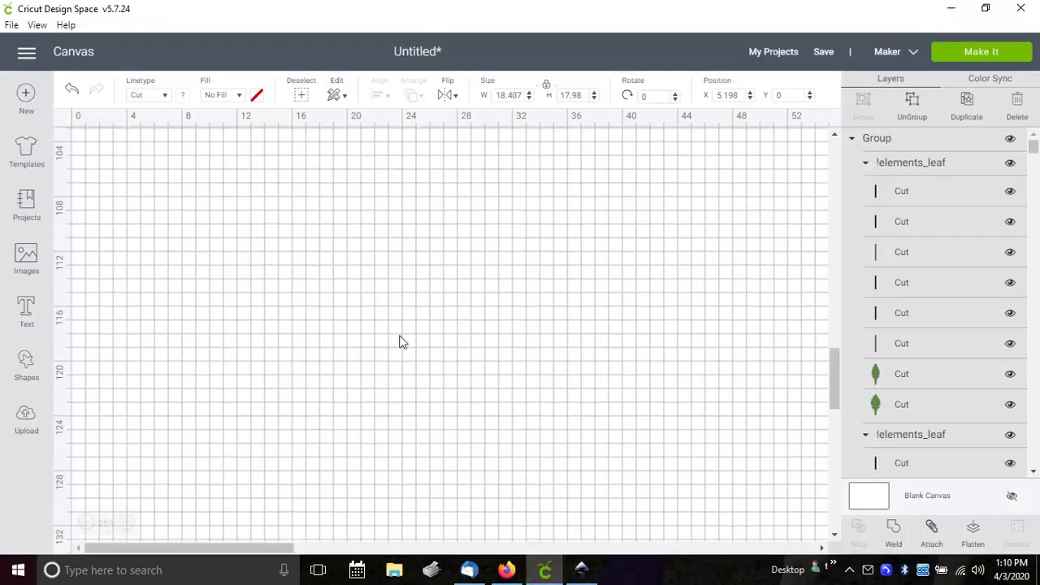
drag(834, 363, 835, 219)
drag(849, 168, 852, 110)
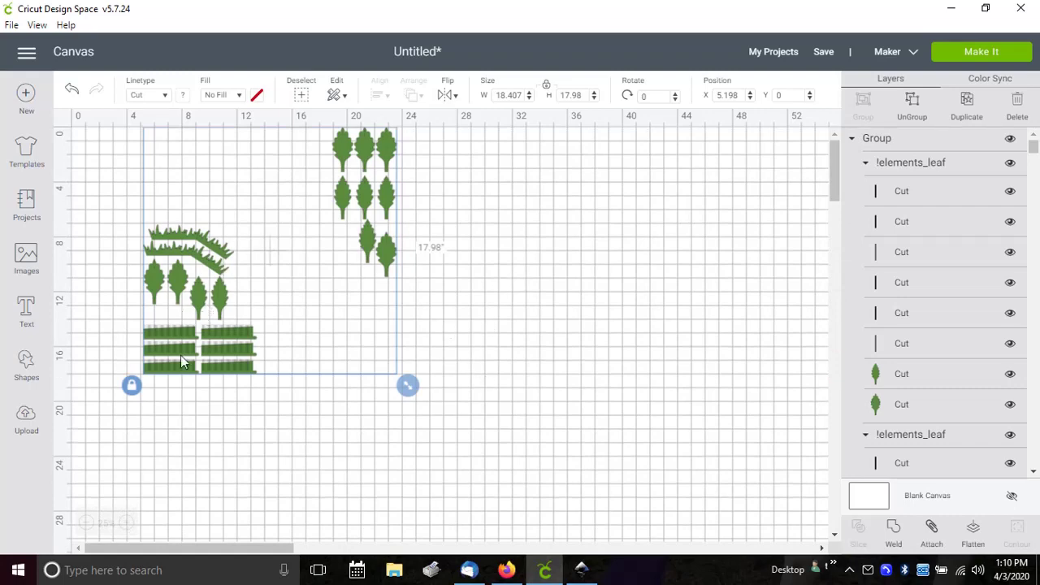
key(Delete)
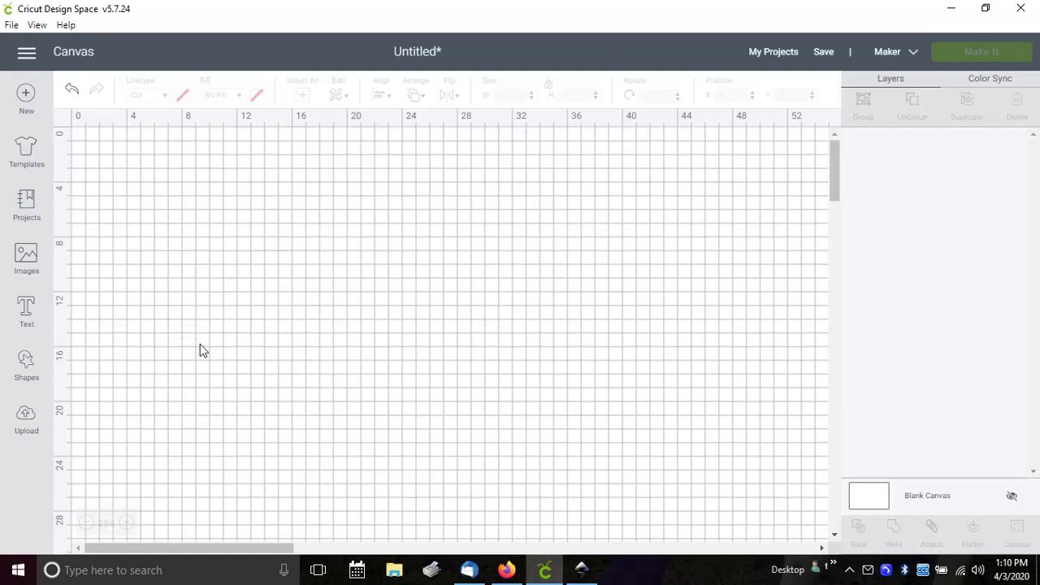
Delete the old !elements_leaf image from the recently uploaded images.
click(25, 419)
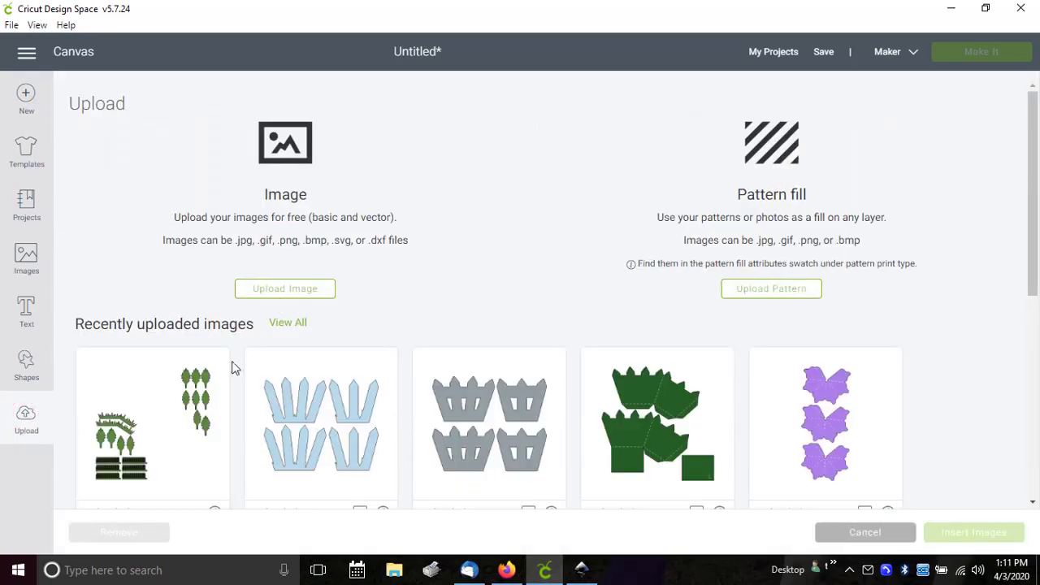
click(180, 442)
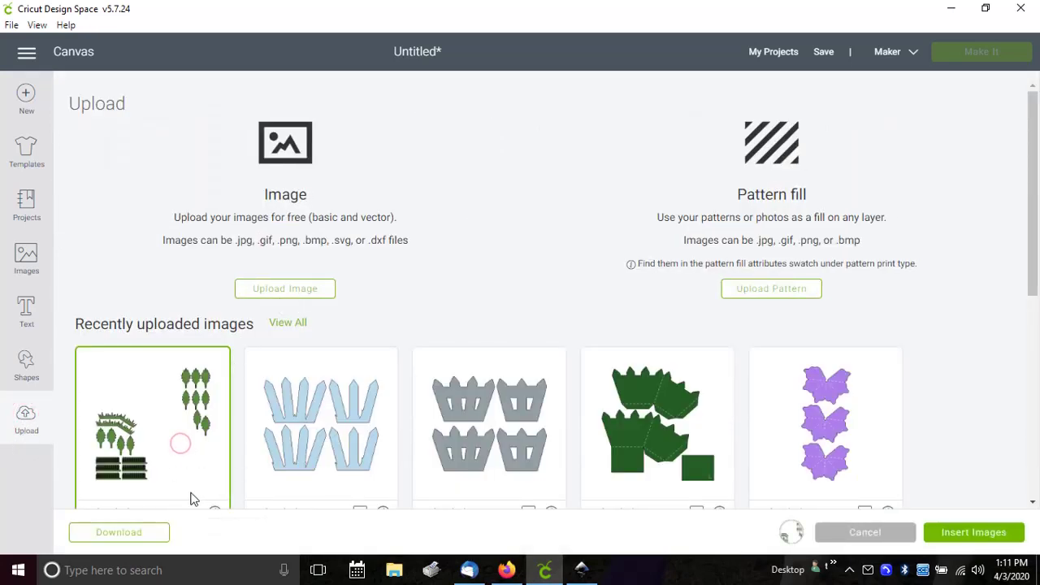
scroll(204, 453, down, 1)
click(211, 434)
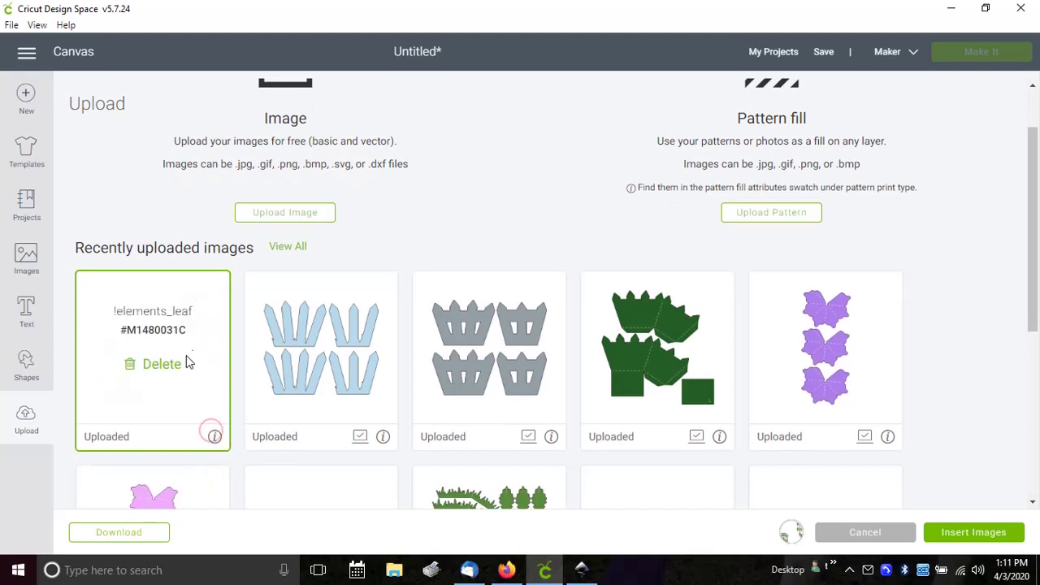
click(162, 364)
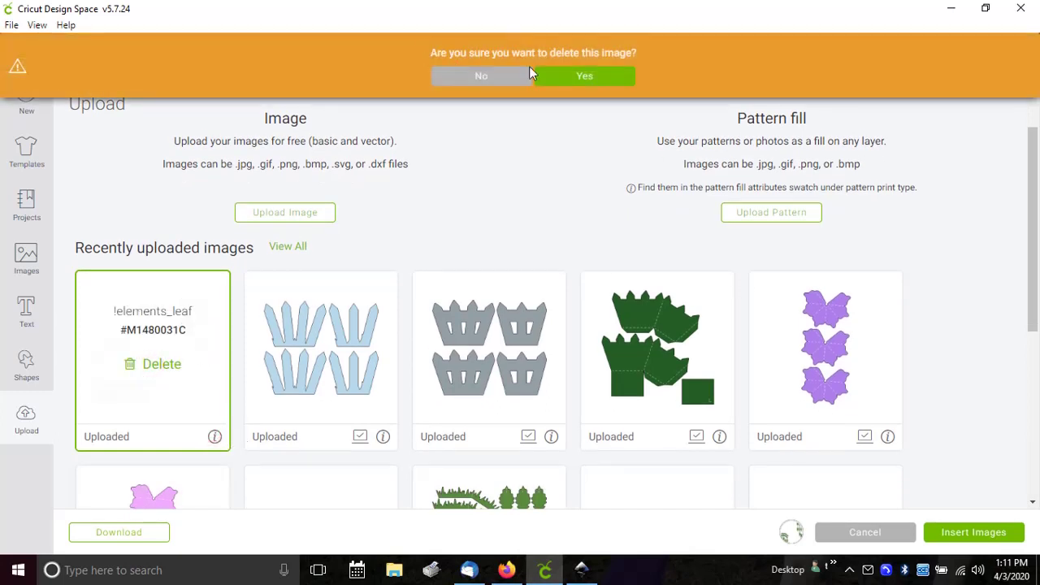
click(587, 78)
Upload the revised !elements_leaf.svg from the SVG folder, keeping its image name, and insert it onto the canvas.
scroll(276, 314, up, 1)
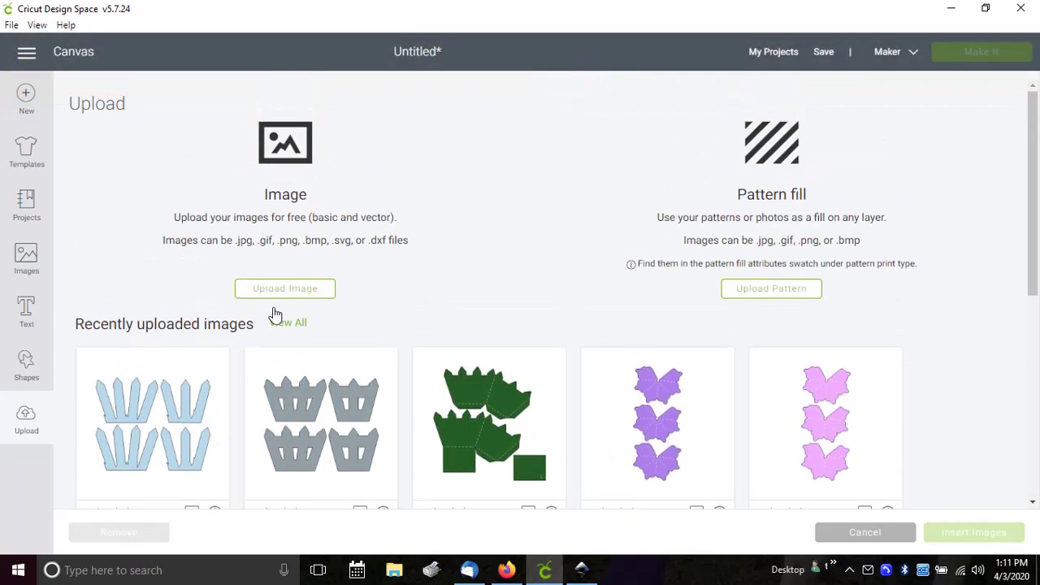
click(277, 291)
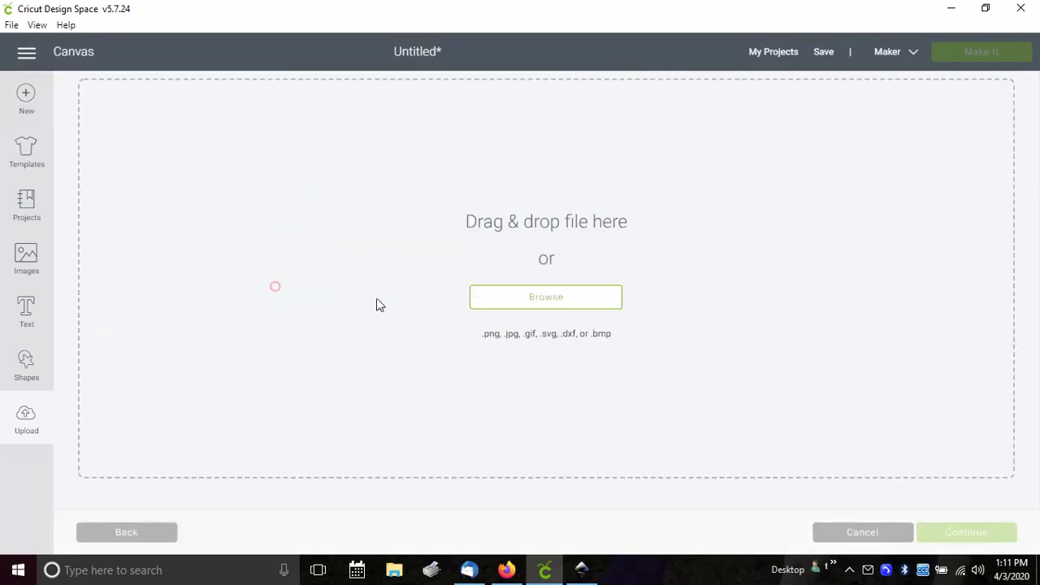
click(534, 307)
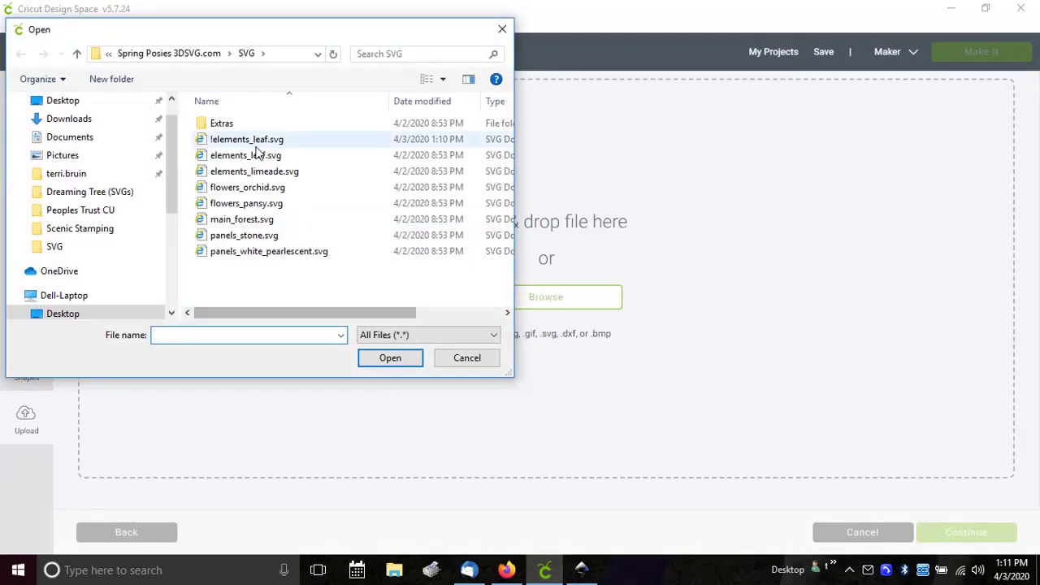
click(233, 143)
click(388, 365)
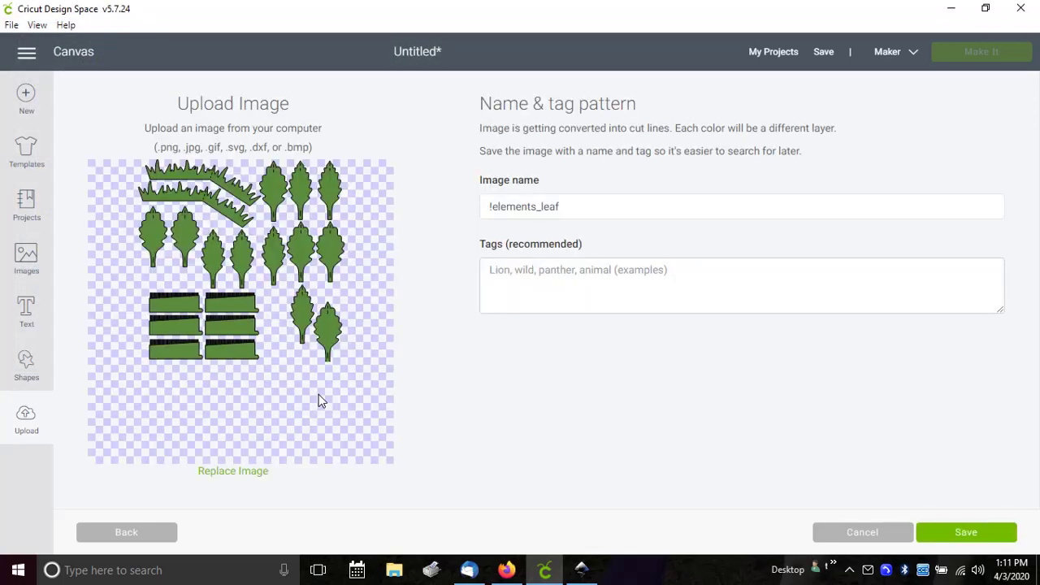
click(948, 537)
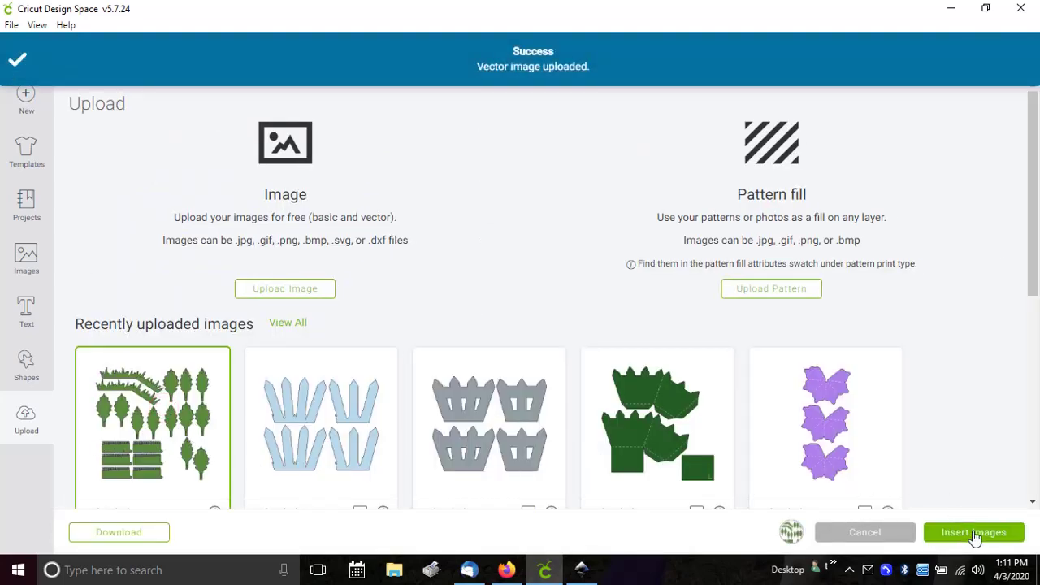
click(974, 534)
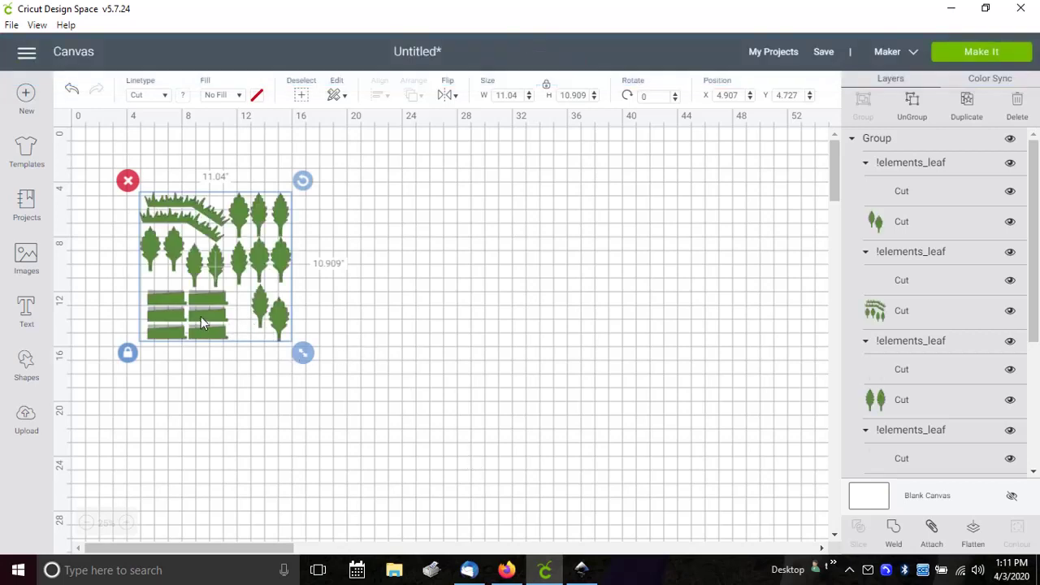
Shift the inserted design to about X 6.1, Y 6.1 and ungroup it into its separate element groups.
drag(201, 316, 233, 348)
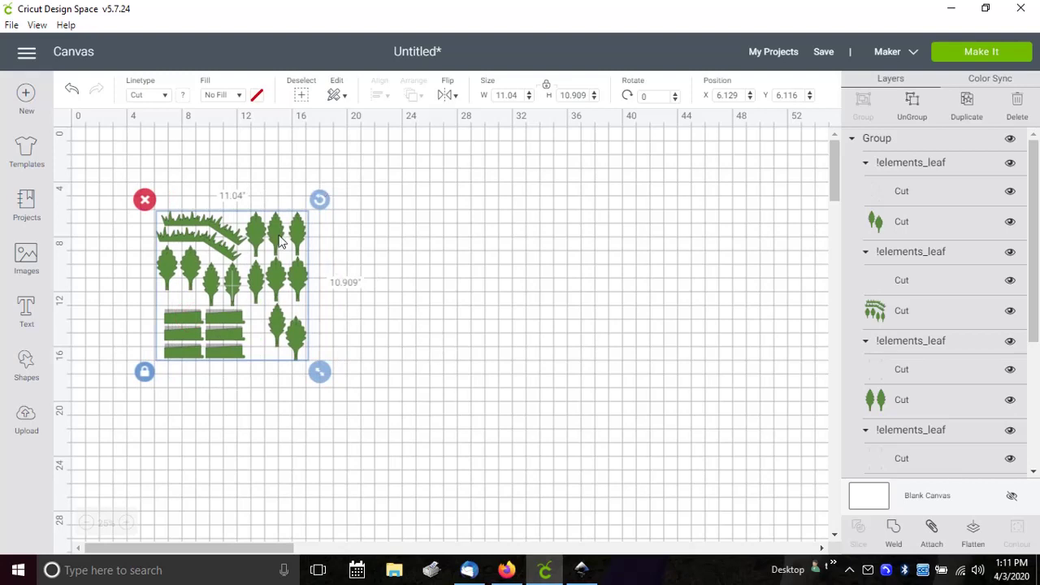
right_click(223, 316)
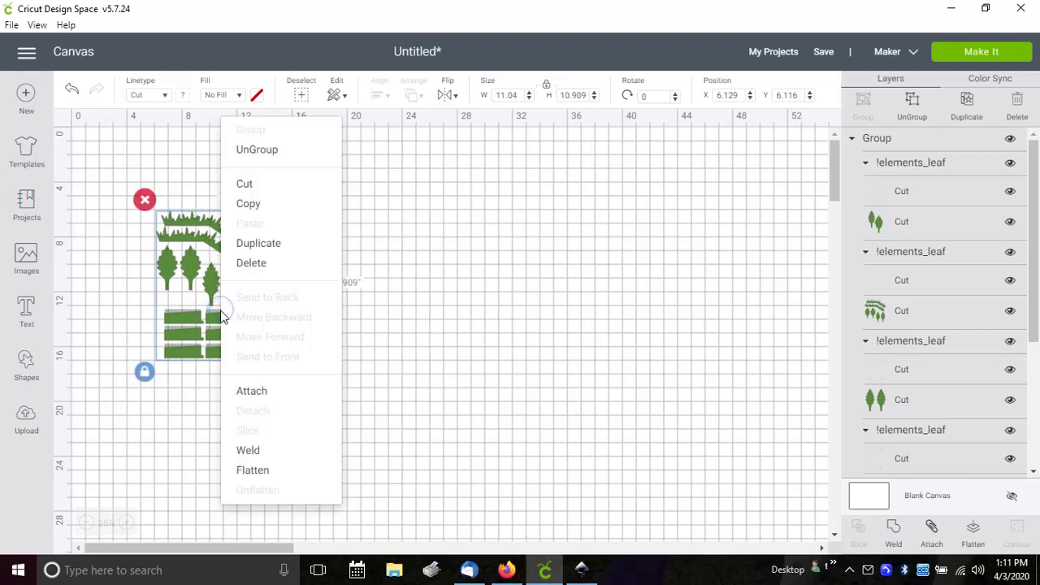
click(265, 144)
click(472, 358)
Spread the leaf groups apart, placing the grass group at about X 2.6, Y 2.4 and the staggered leaf pair at about X 14.6, Y 10.7.
drag(297, 234, 318, 223)
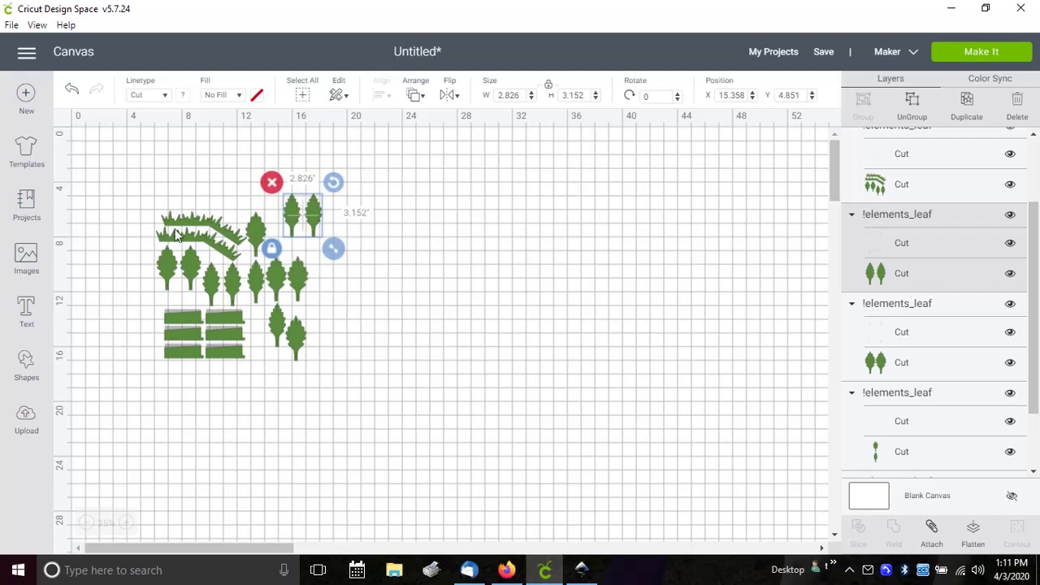
drag(178, 235, 138, 184)
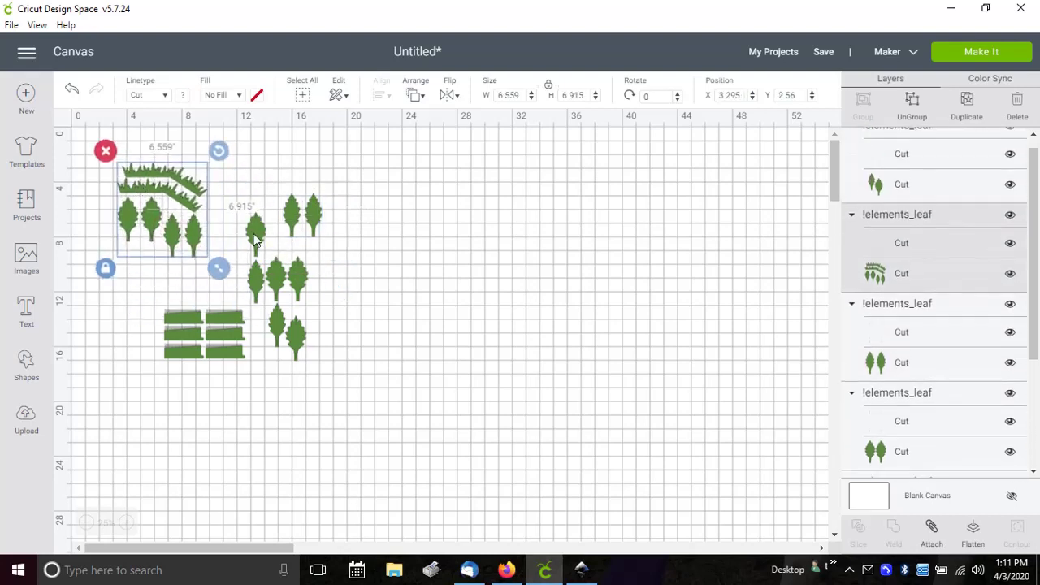
drag(255, 226, 238, 173)
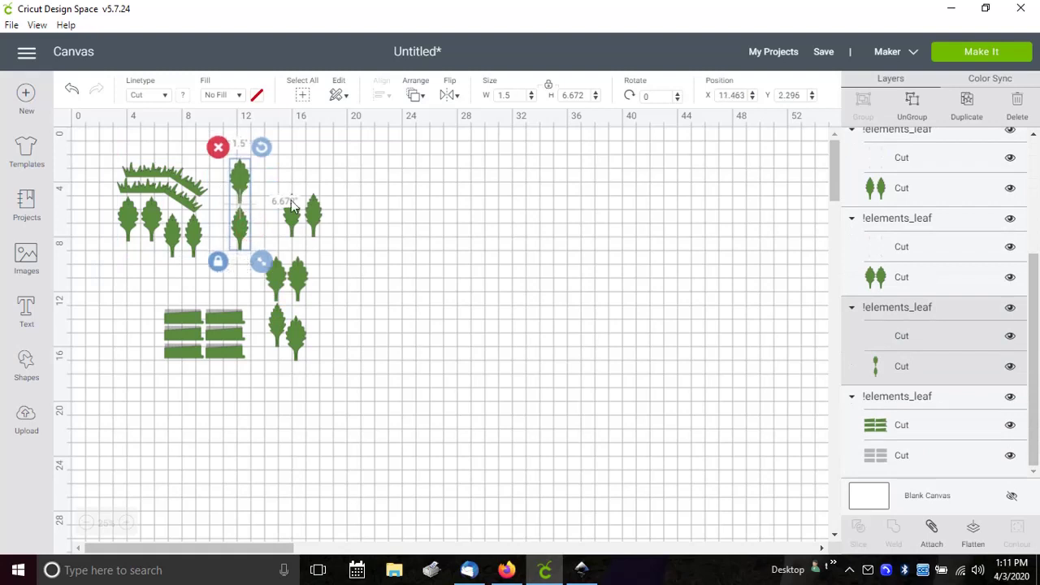
drag(293, 207, 294, 150)
drag(296, 284, 302, 226)
drag(299, 337, 305, 307)
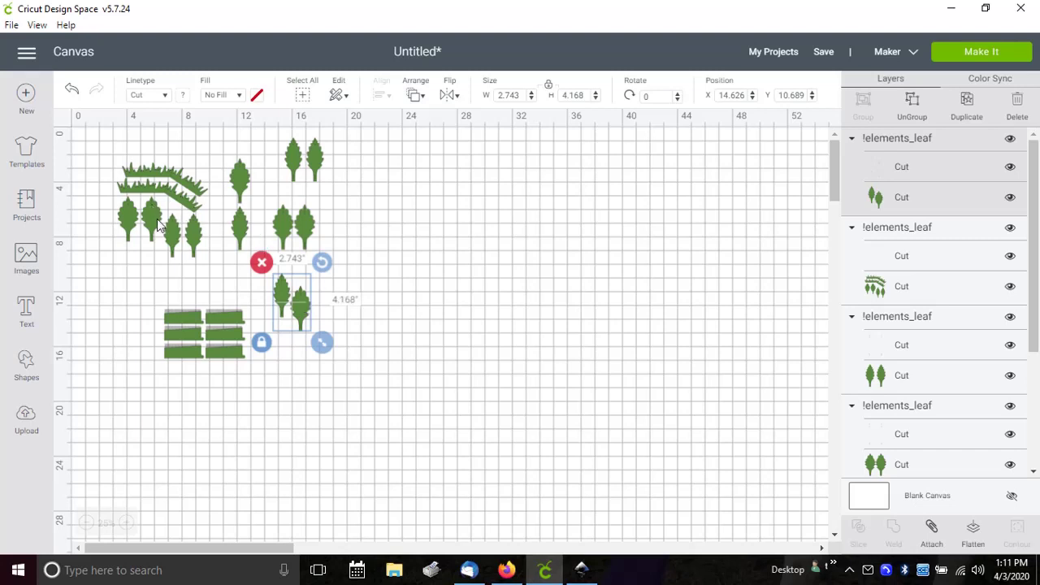
drag(152, 221, 144, 219)
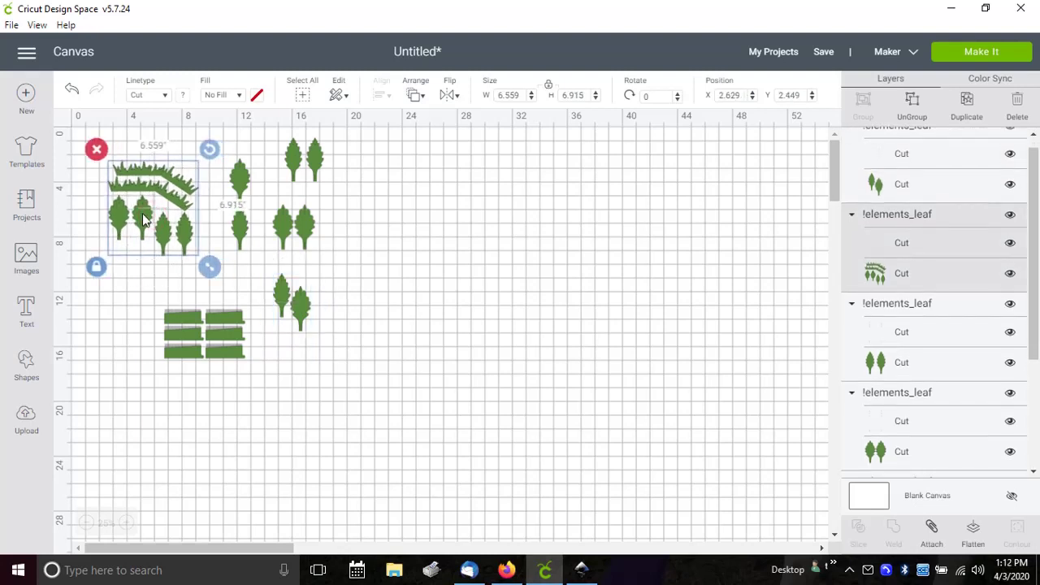
Set the fold-line layer of the grass-and-leaves group to Score and attach it to the group's cut layer.
click(903, 244)
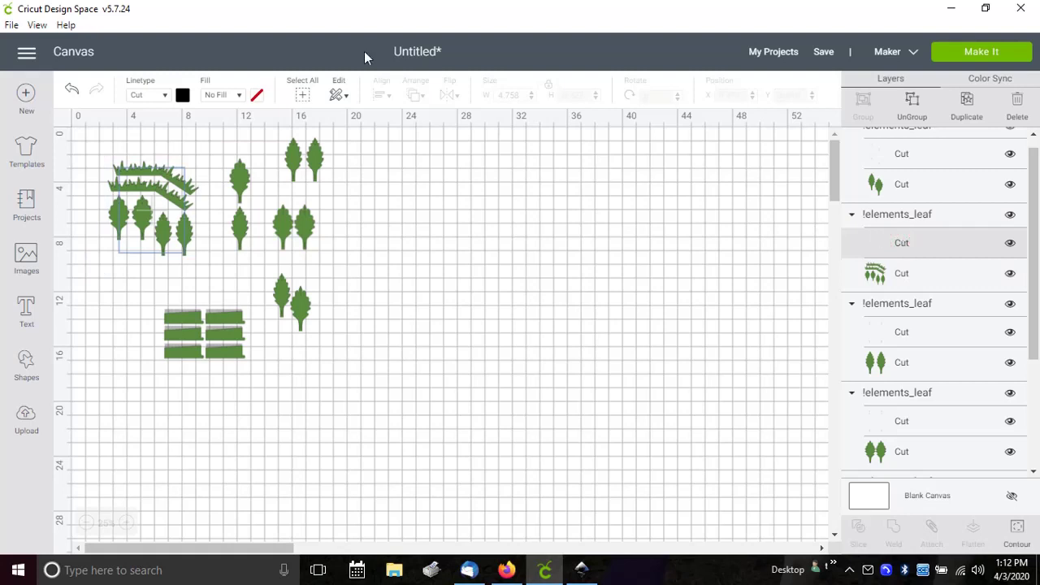
click(165, 95)
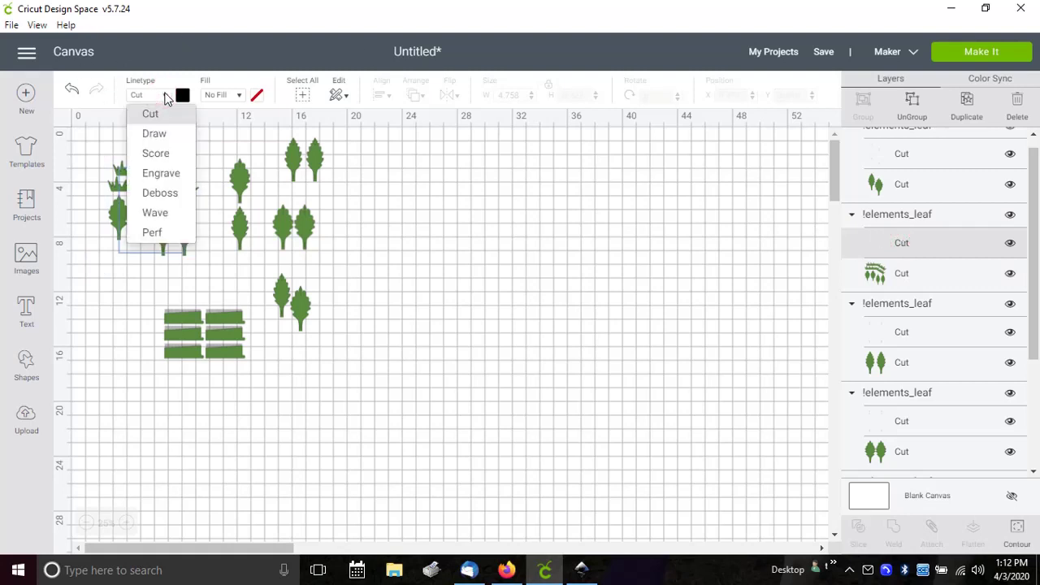
click(155, 149)
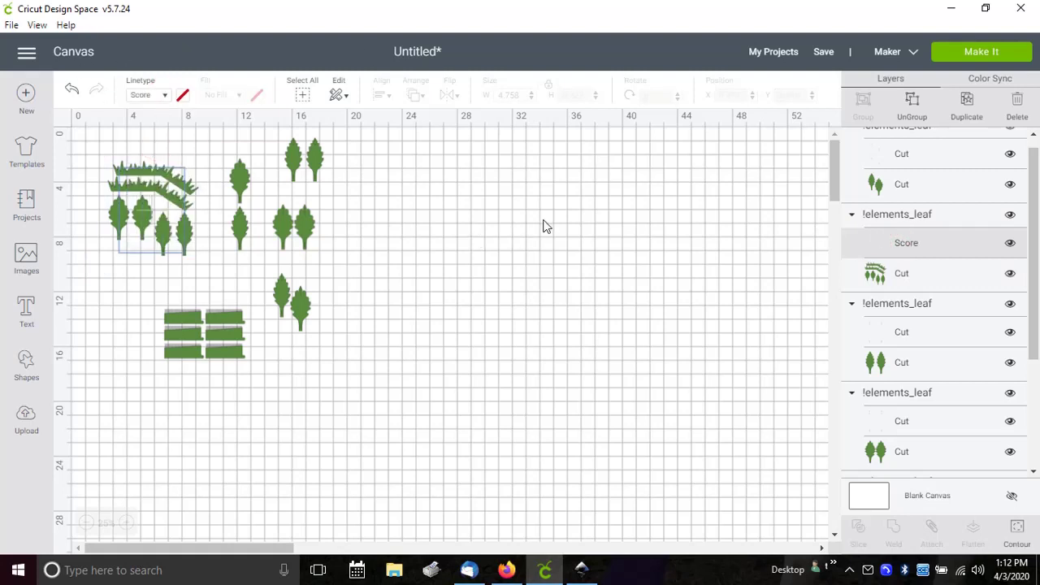
click(106, 286)
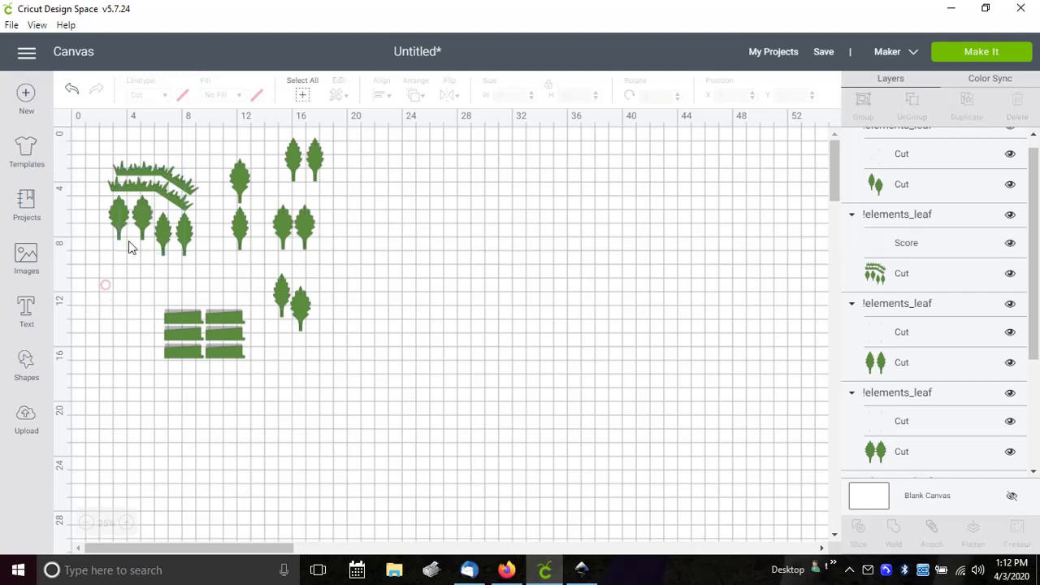
click(145, 218)
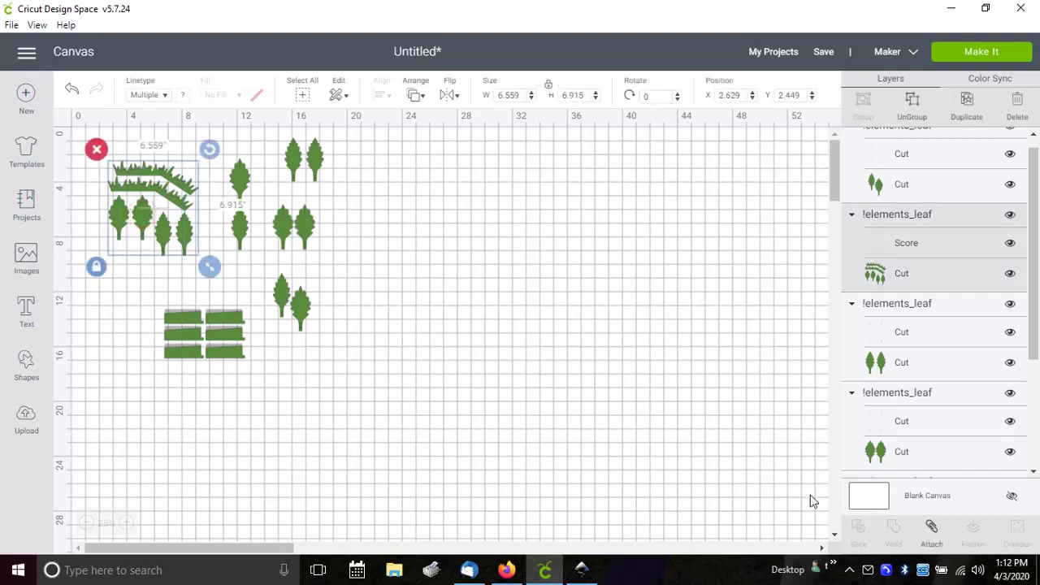
click(932, 528)
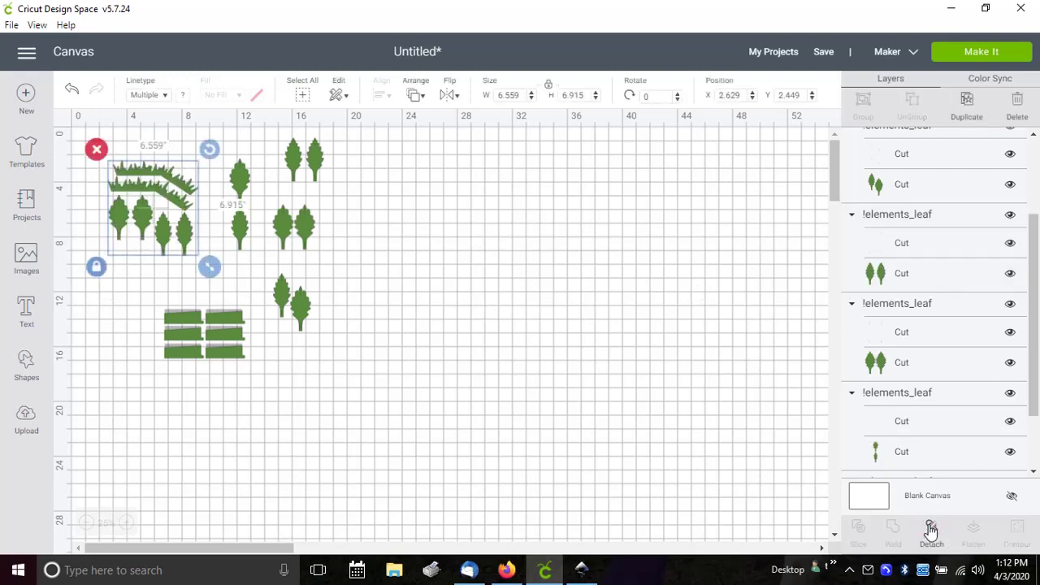
Set the fold-line layer of the vertically stacked leaf pair to Score and attach it to its leaves.
click(242, 232)
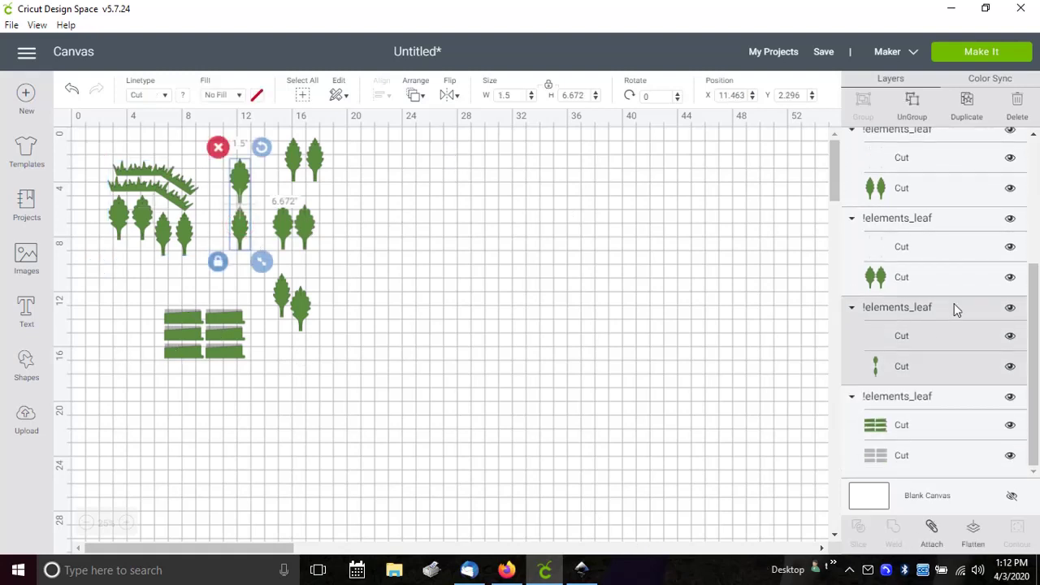
click(909, 340)
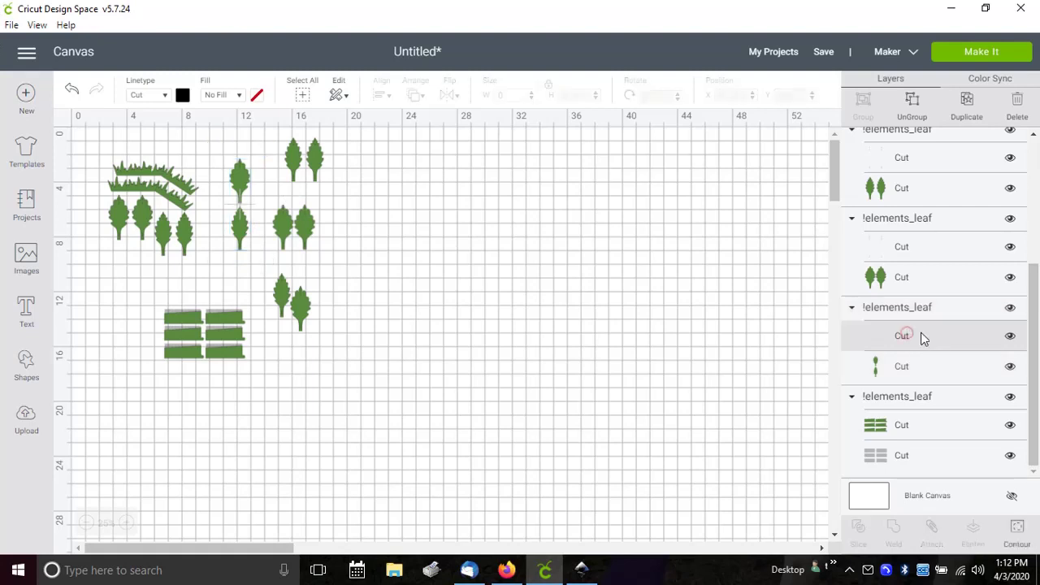
click(163, 96)
click(157, 155)
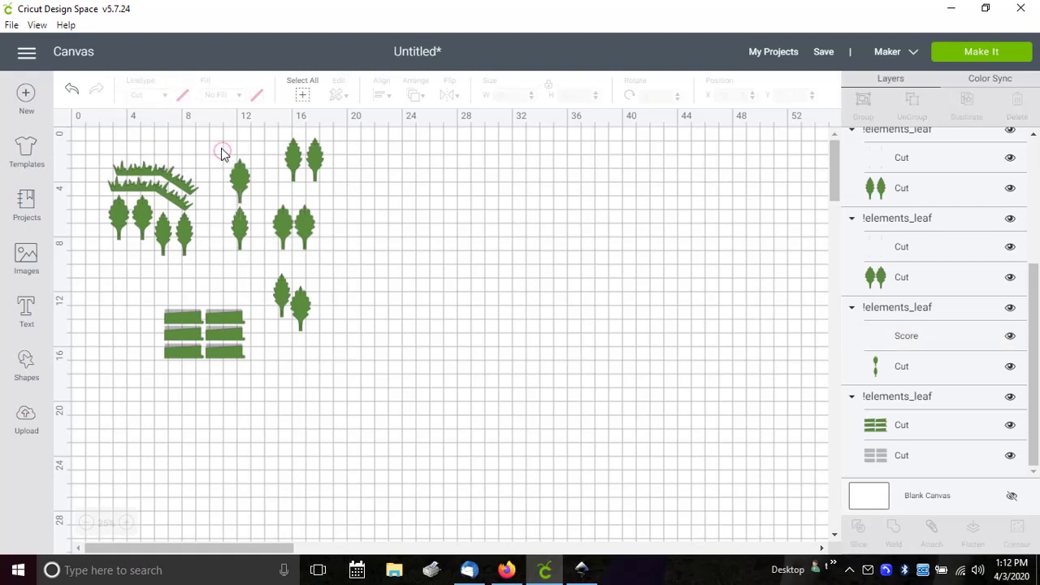
drag(219, 142, 251, 269)
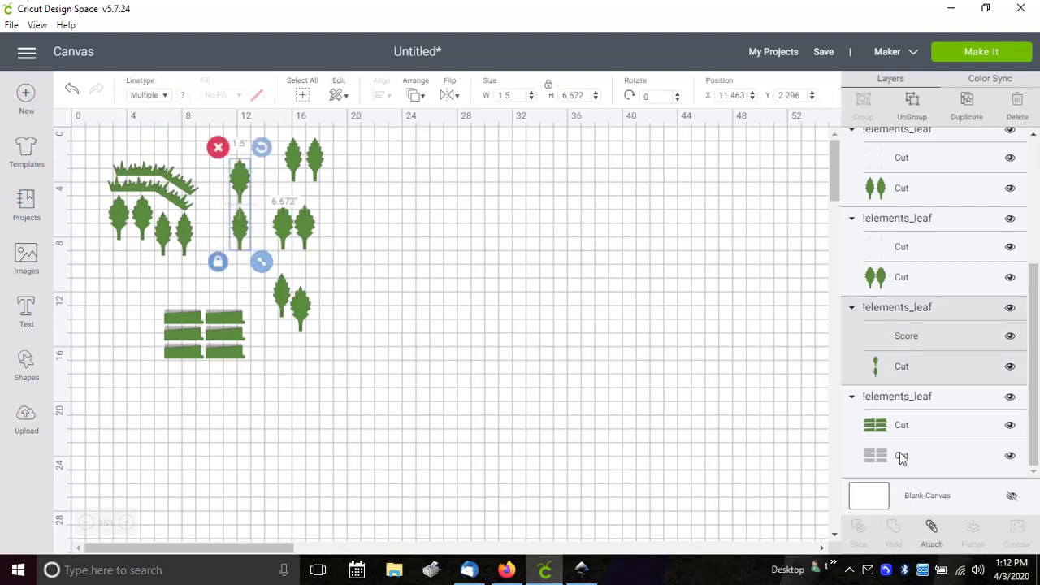
click(931, 527)
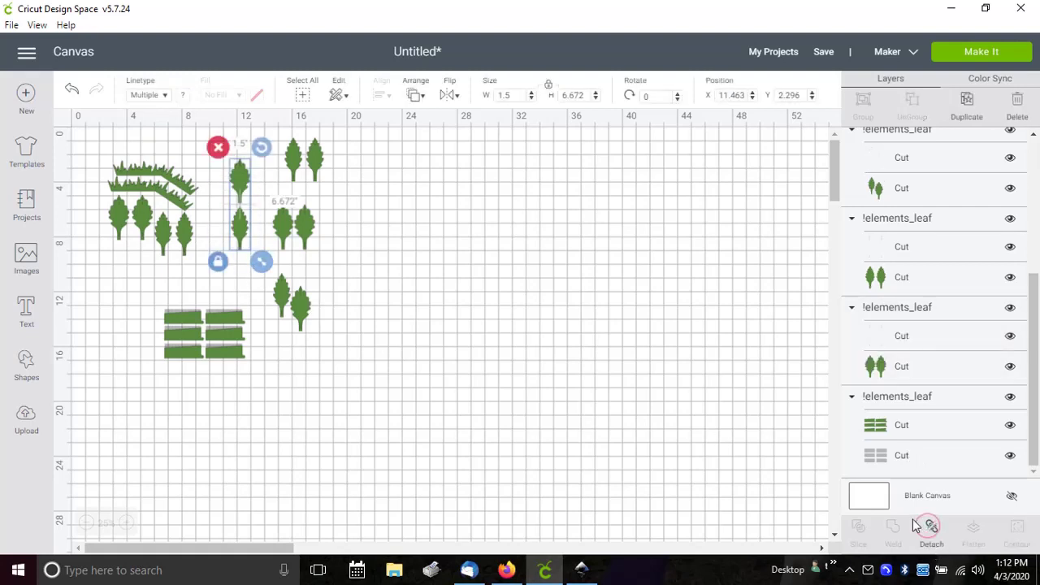
Set the fold-line layer of the uppermost side-by-side leaf pair to Score and attach it to its leaves.
click(324, 165)
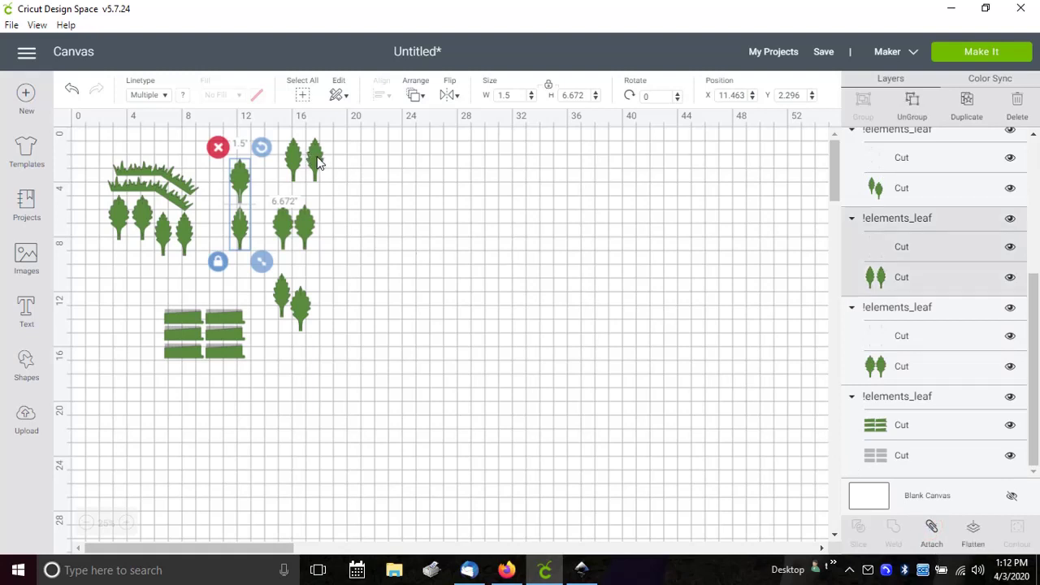
click(905, 255)
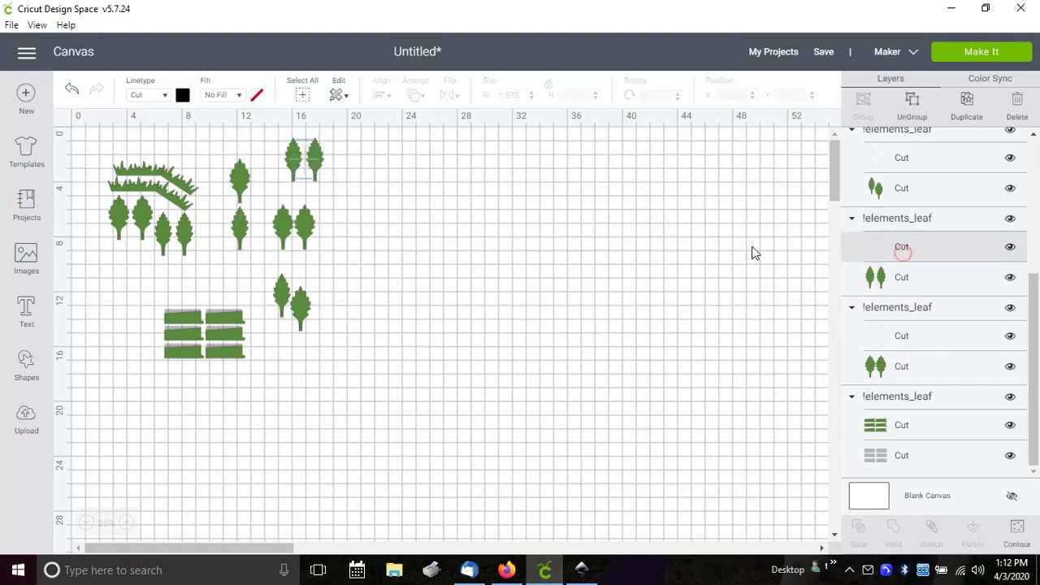
click(166, 96)
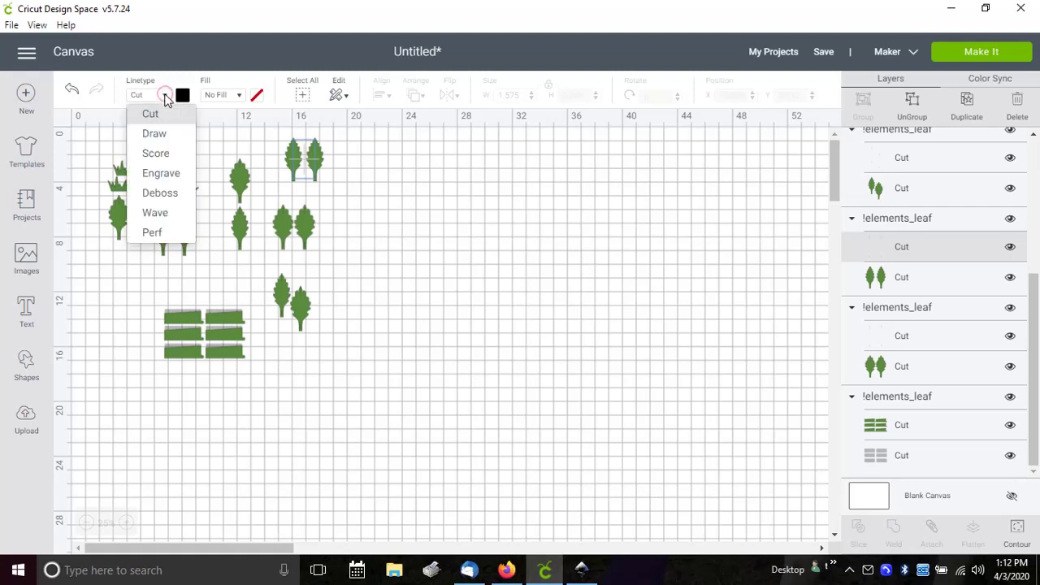
click(154, 151)
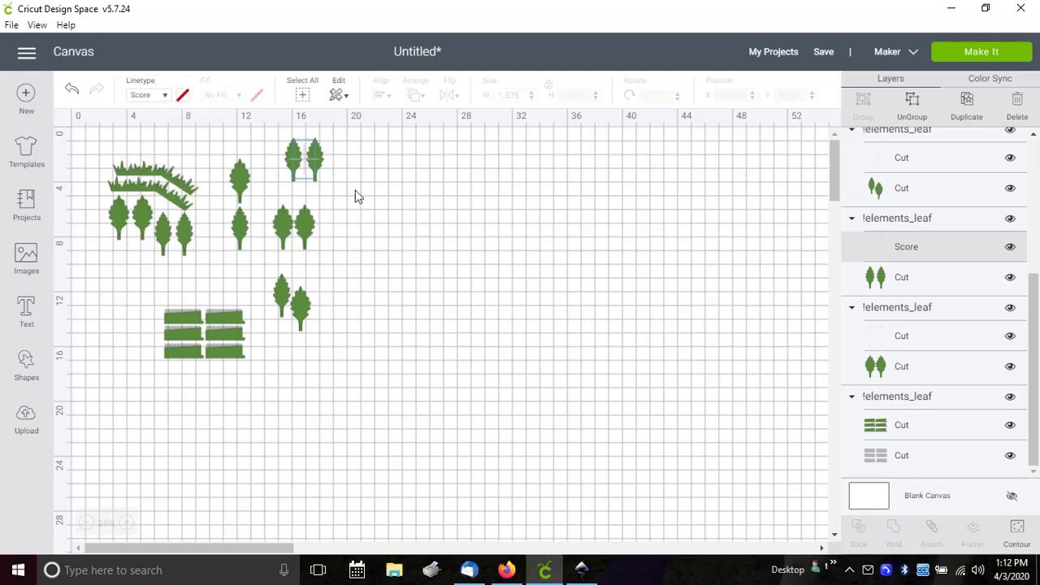
drag(268, 136, 371, 202)
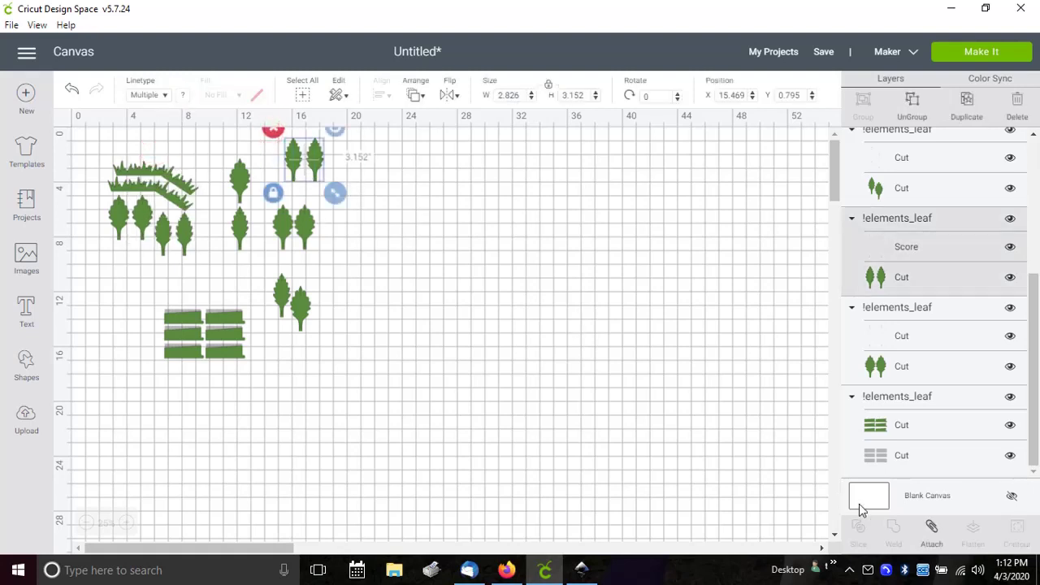
click(930, 530)
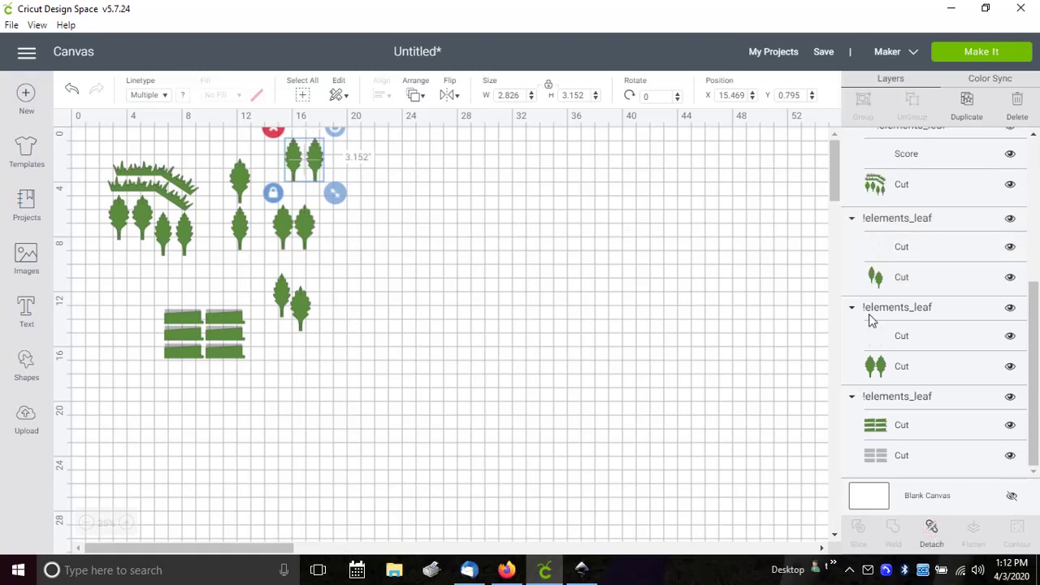
Set the fold-line layer of the middle side-by-side leaf pair to Score and attach it to its leaves.
click(900, 342)
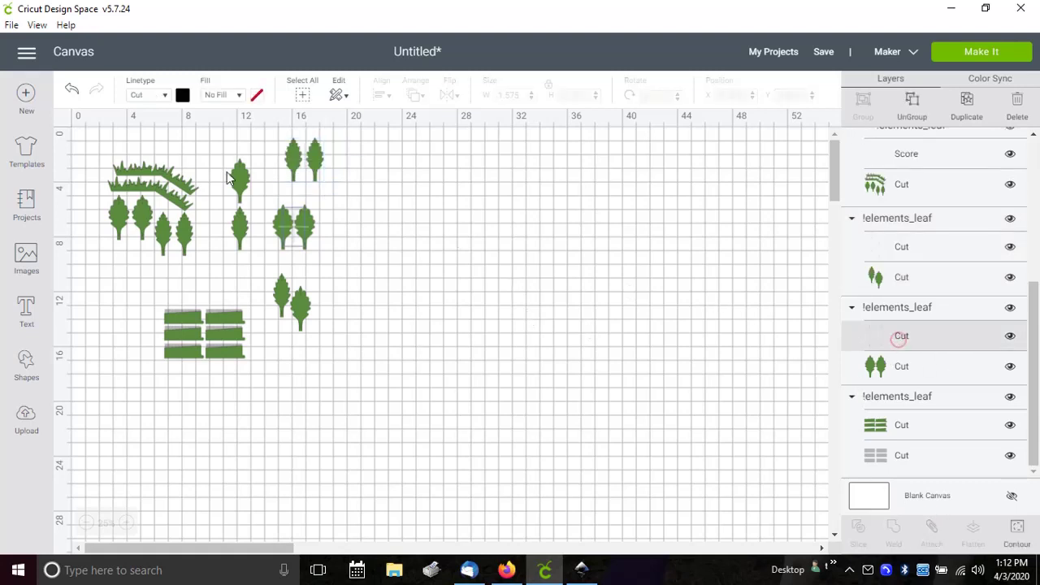
click(167, 96)
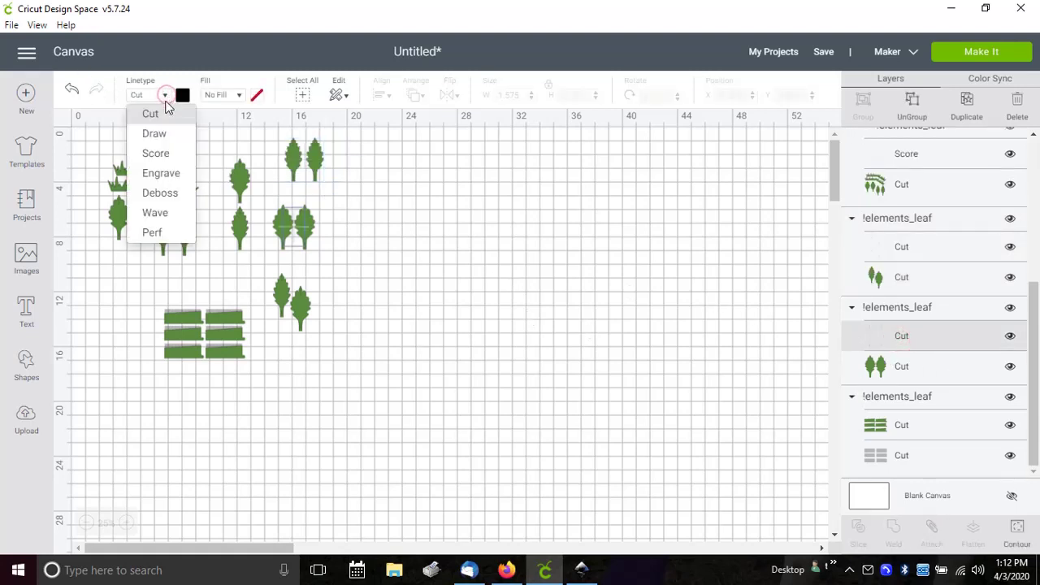
click(153, 153)
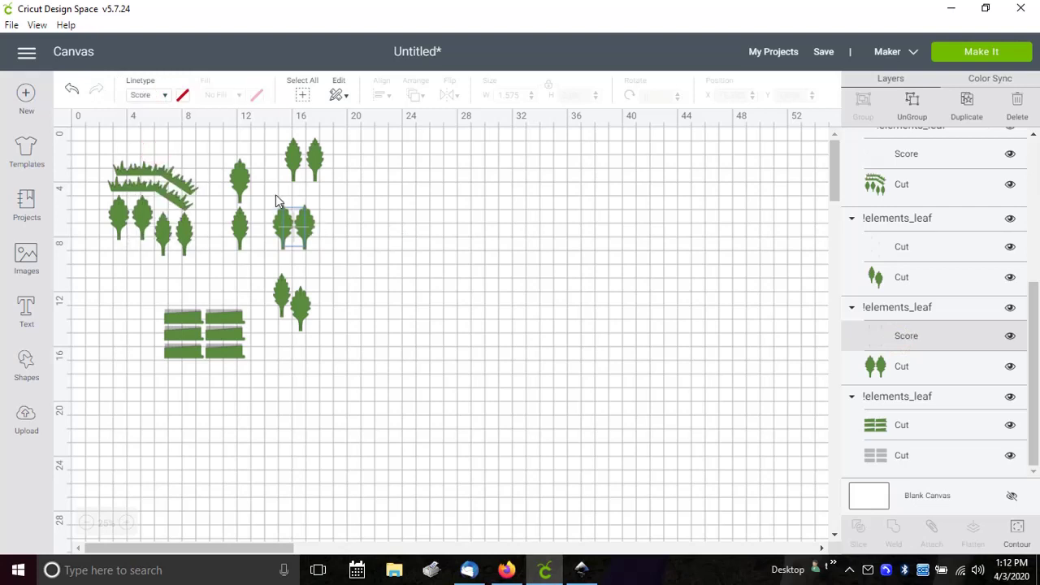
drag(268, 195, 378, 281)
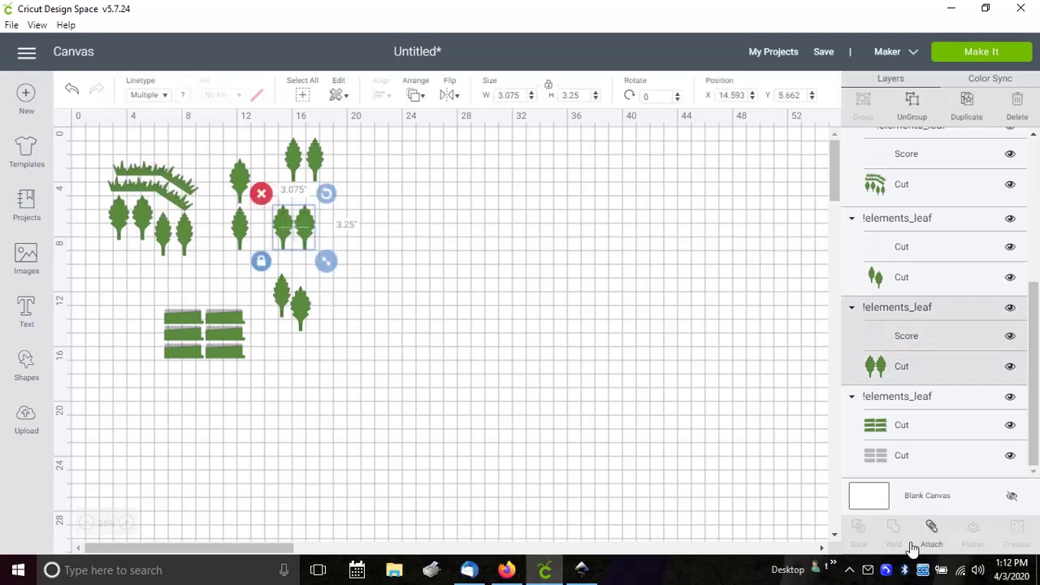
click(931, 528)
Set the fold-line layer of the staggered leaf pair to Score and attach it to its leaves.
click(284, 292)
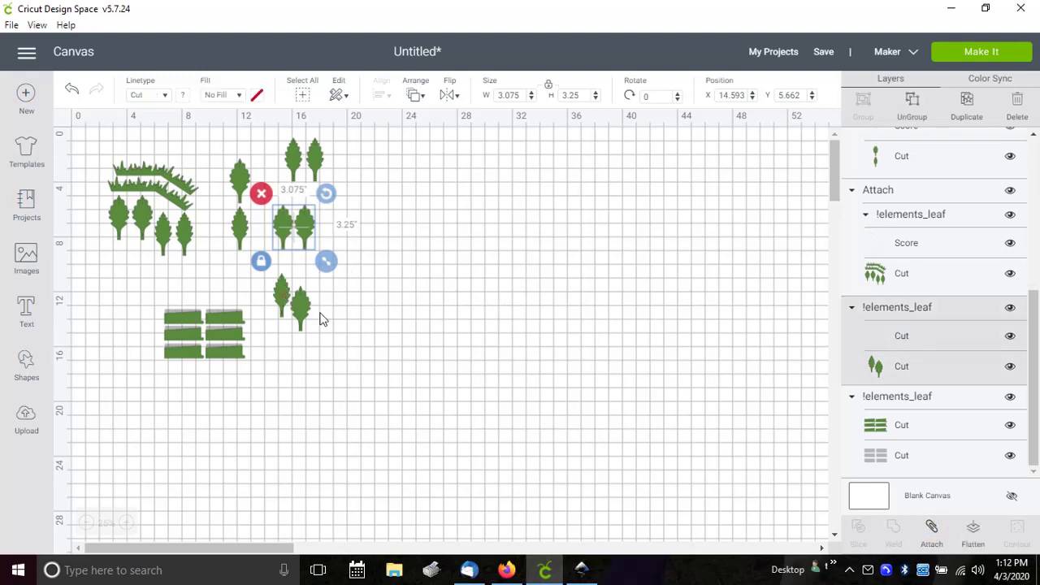
click(903, 335)
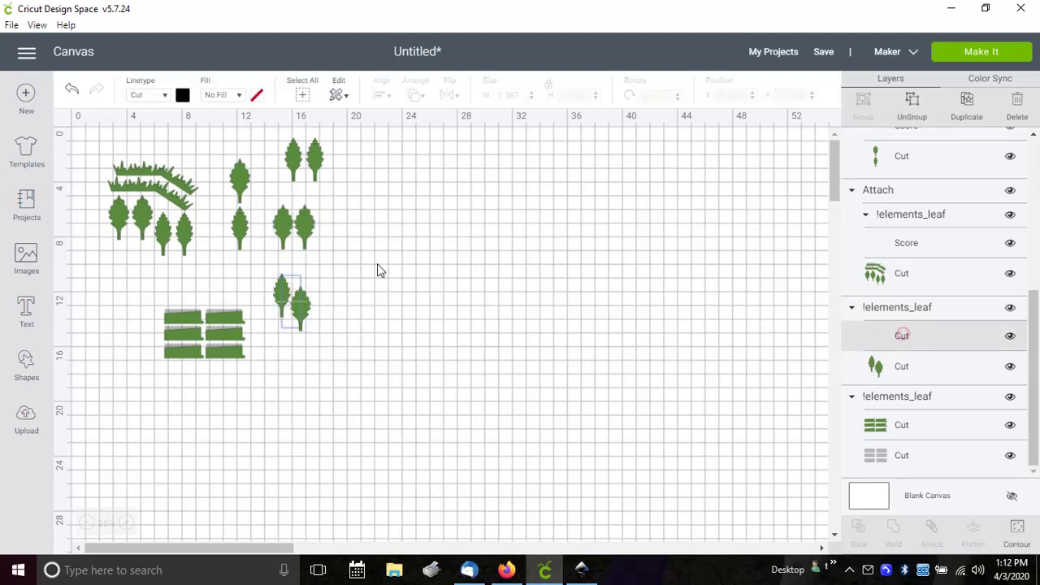
click(165, 95)
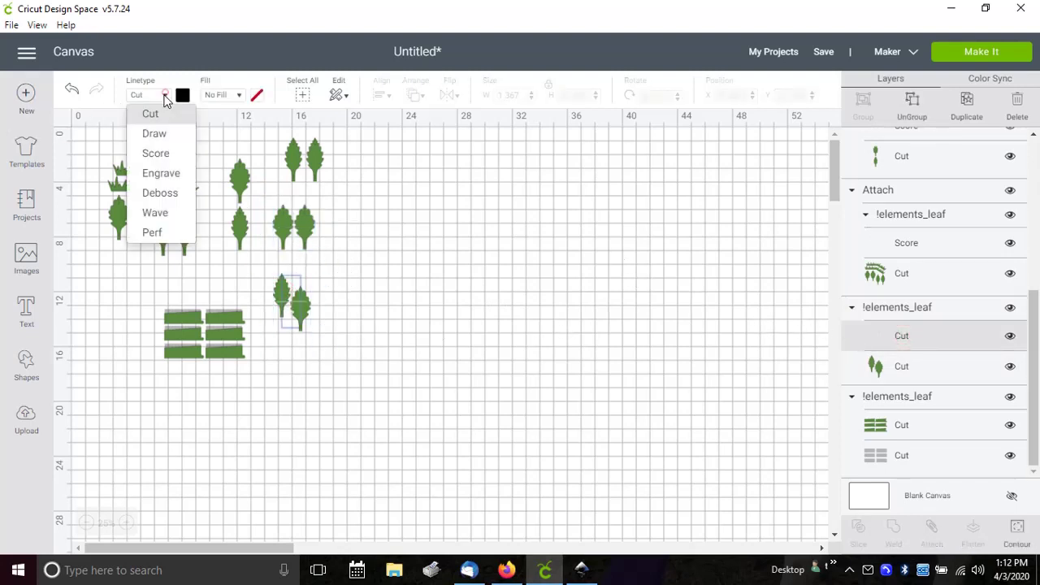
click(156, 153)
drag(261, 266, 348, 353)
click(930, 528)
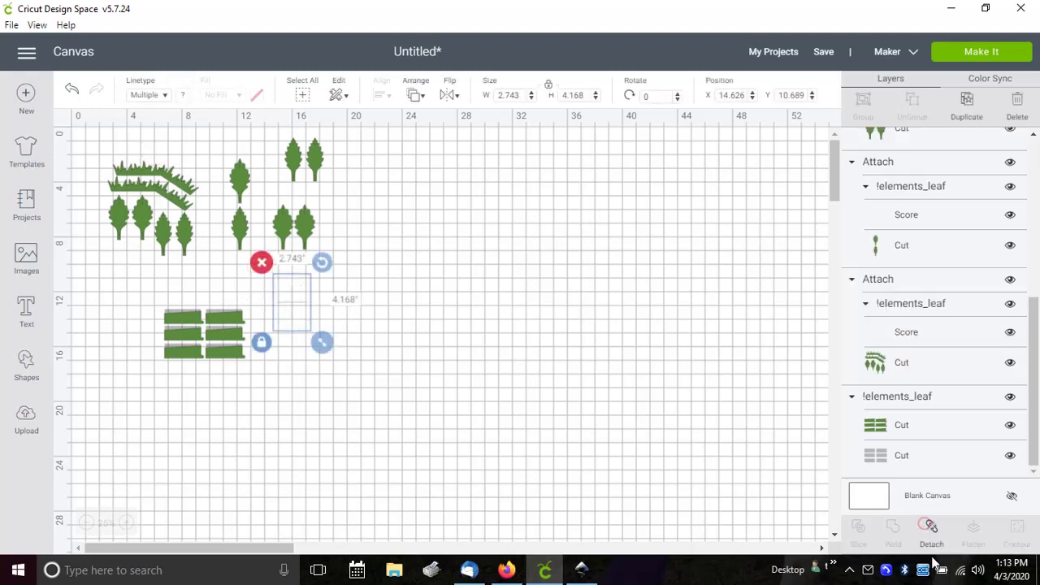
Attach the two cut layers of the fringed-strip group below the leaves to each other.
click(207, 336)
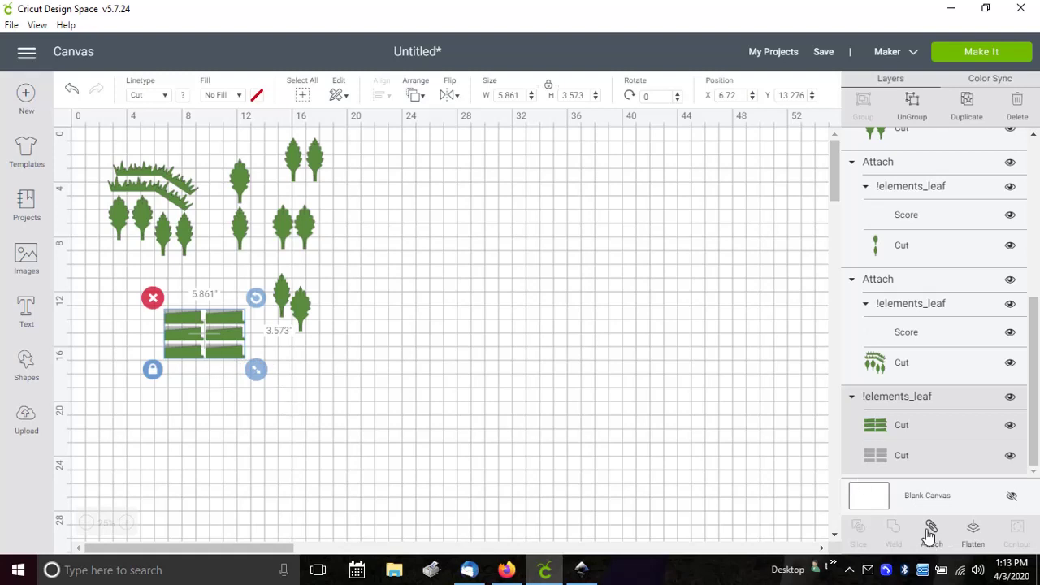
click(931, 532)
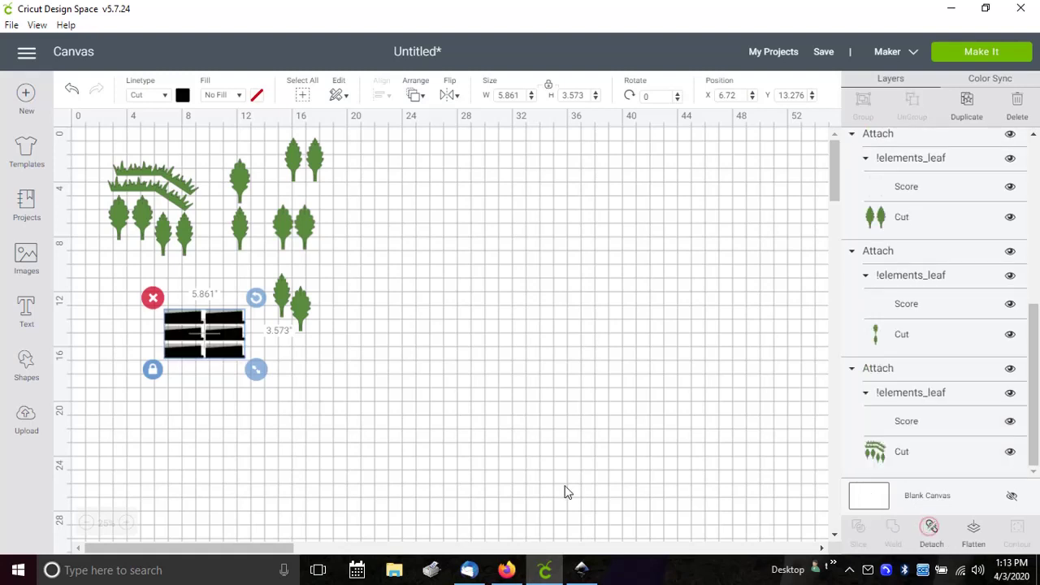
click(368, 422)
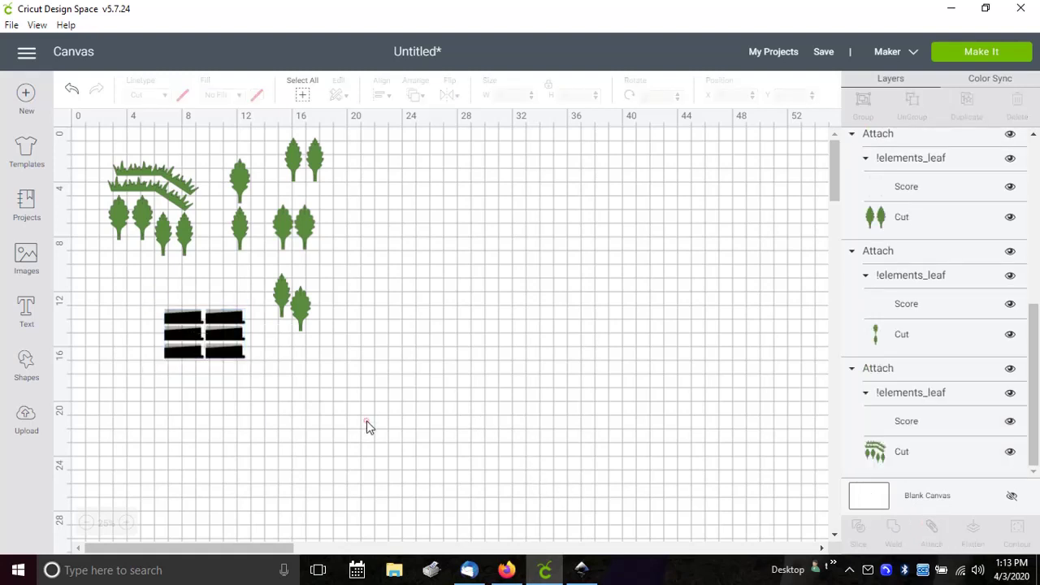
Sync the color of the black fringed strips to the green used by the leaf and grass pieces.
click(192, 332)
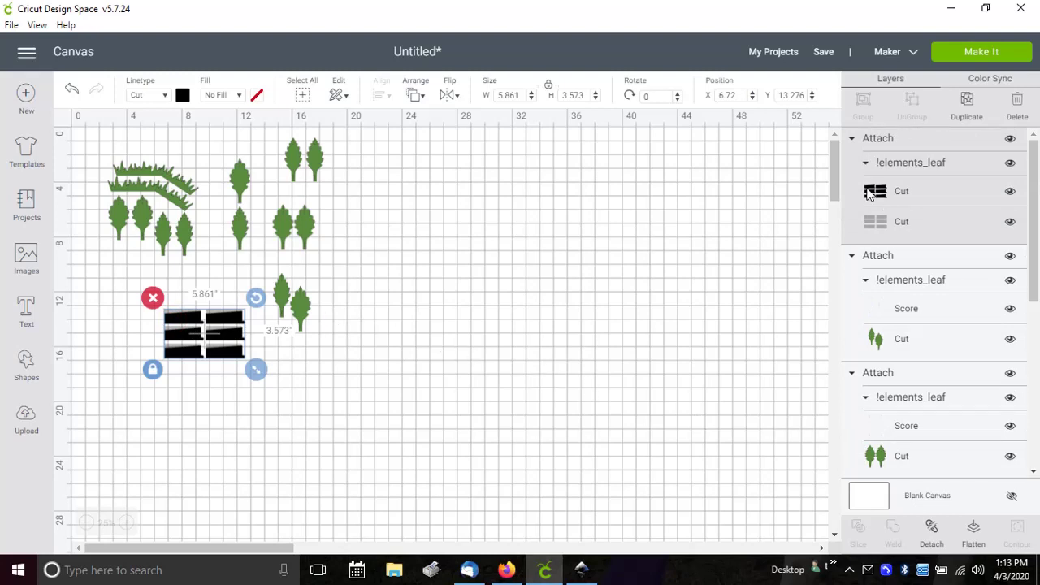
click(873, 192)
click(996, 79)
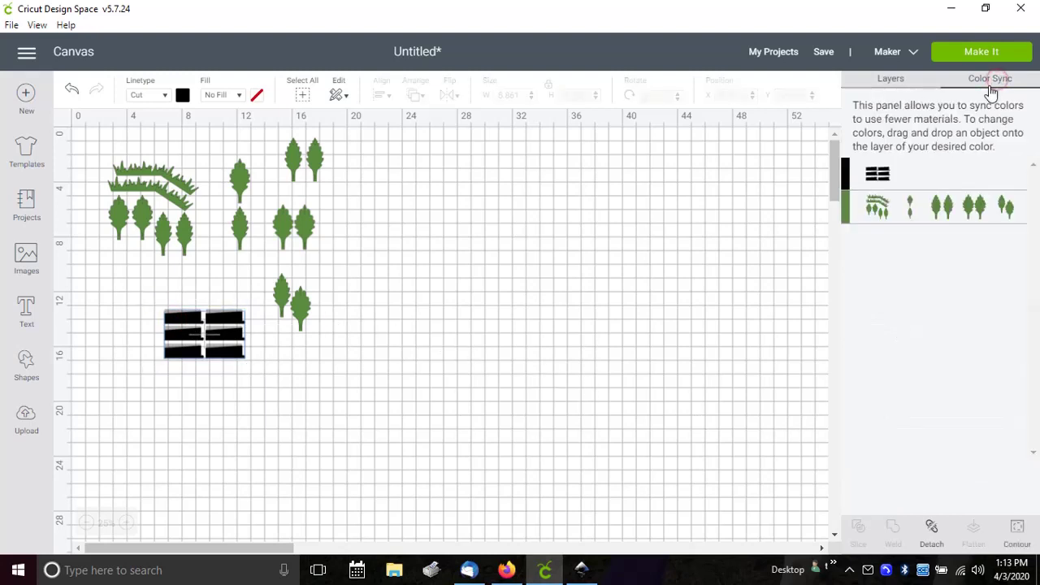
drag(878, 178, 872, 212)
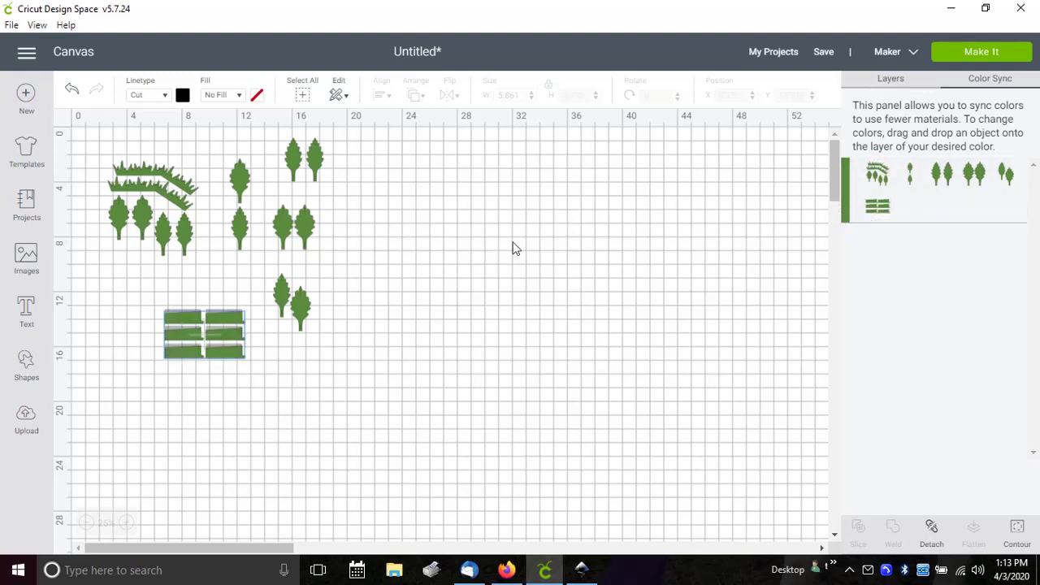
Send the project to mat preparation and set the first mat's material size to 8.5" x 11" (Letter).
click(984, 54)
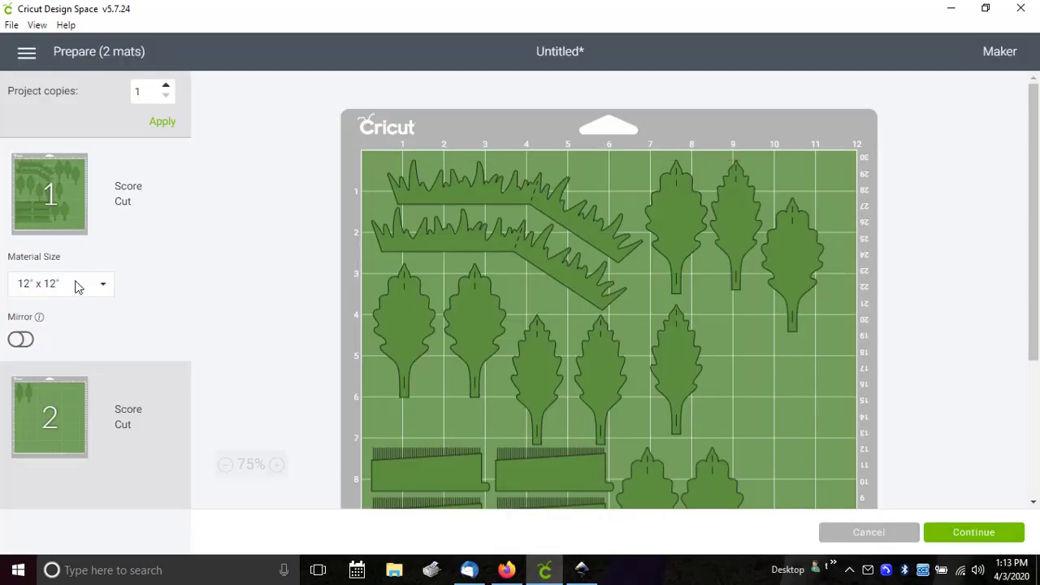
click(96, 284)
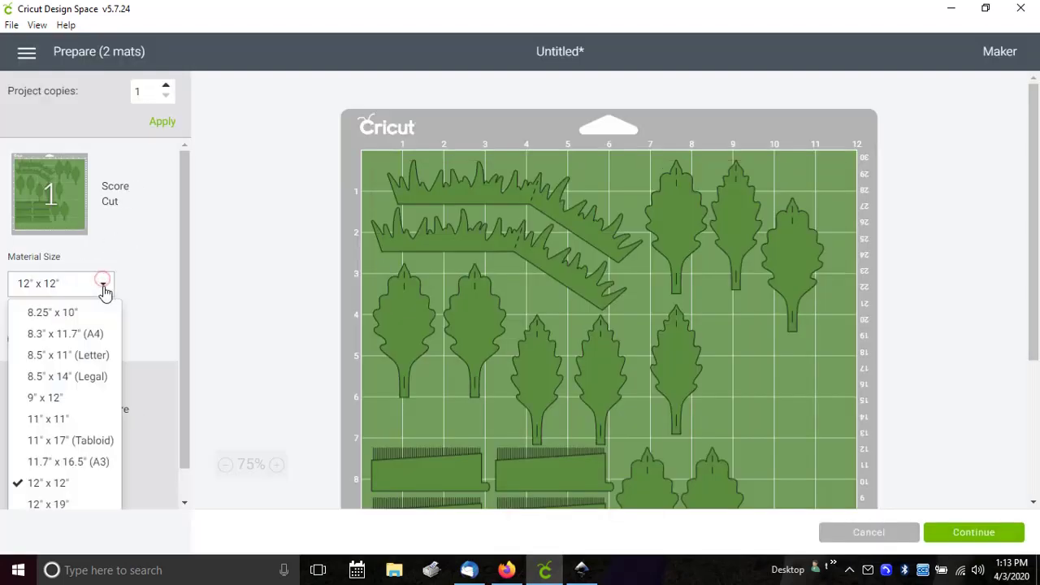
click(63, 358)
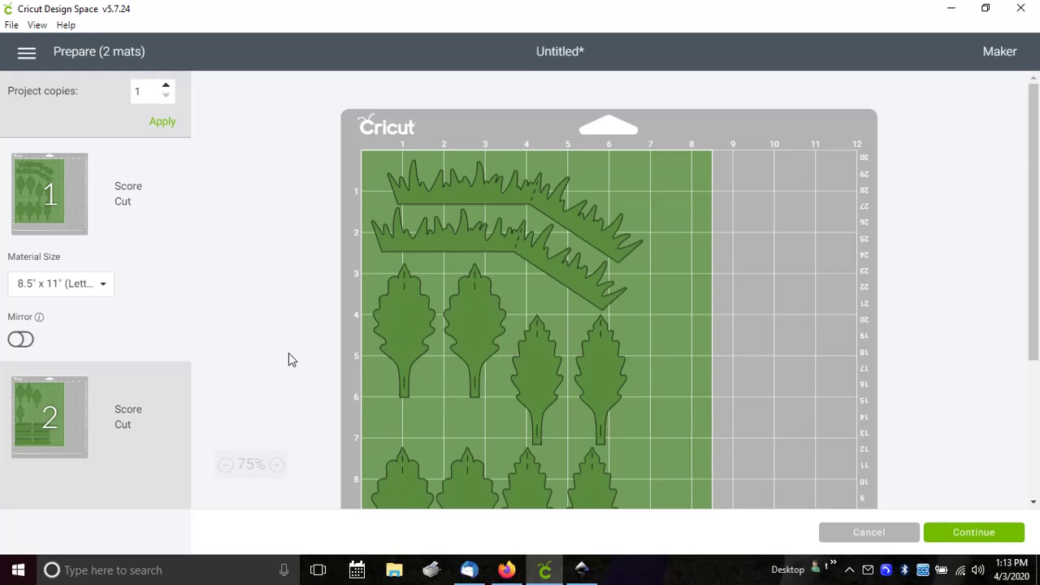
scroll(264, 323, down, 2)
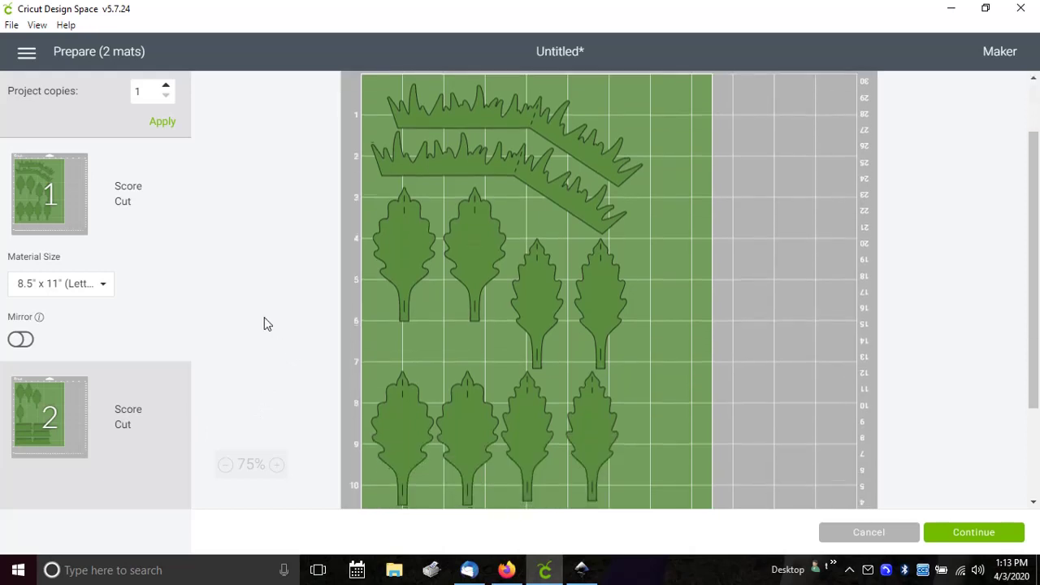
scroll(264, 324, up, 2)
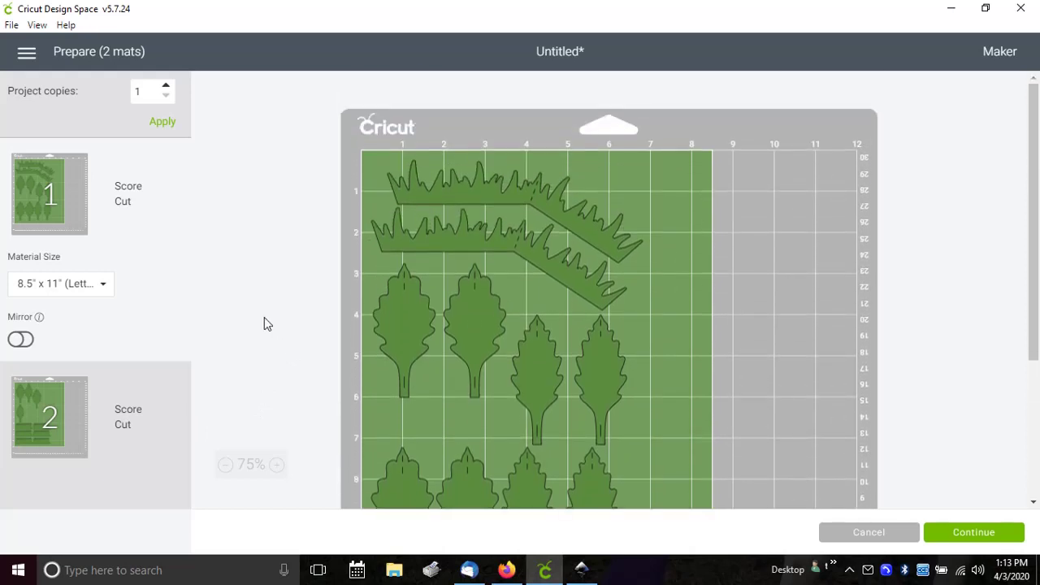
scroll(264, 323, down, 3)
scroll(264, 324, up, 1)
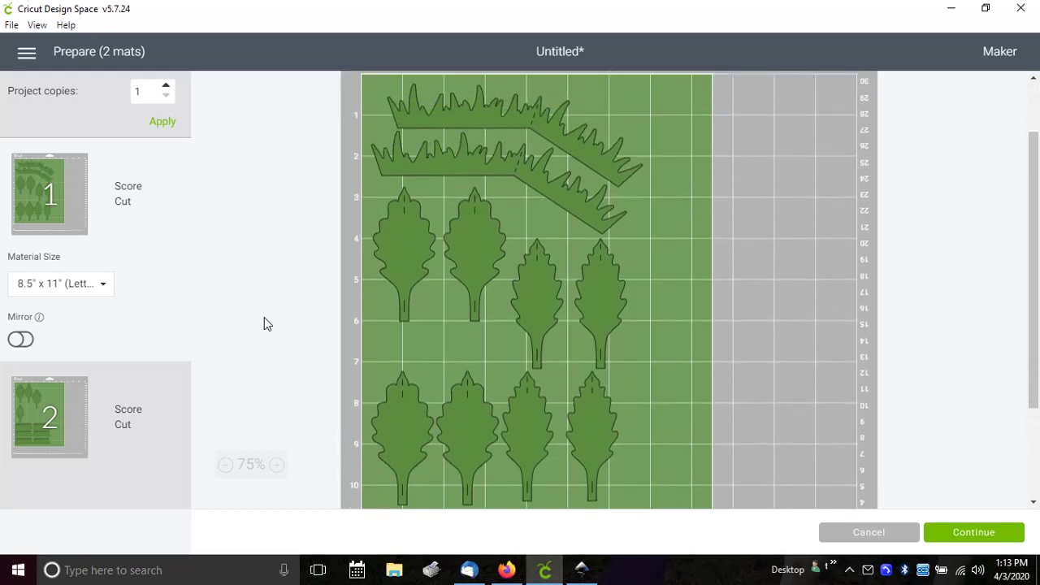